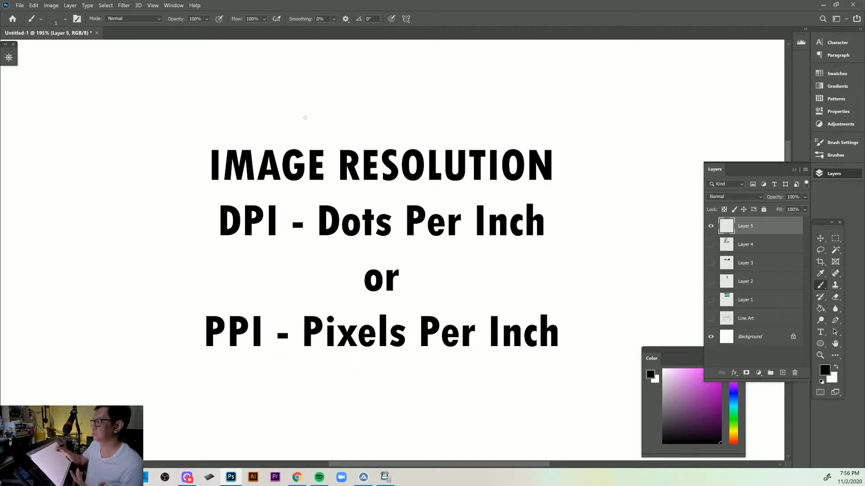
- Handwrite "PPI" on Layer 5 beside the "DPI" lettering above the sketched grid
mouse_move(445, 63)
left_mouse_down()
mouse_move(451, 123)
mouse_move(439, 95)
mouse_move(471, 125)
left_mouse_up()
left_click_drag(467, 72, 466, 94)
left_click_drag(503, 62, 512, 136)
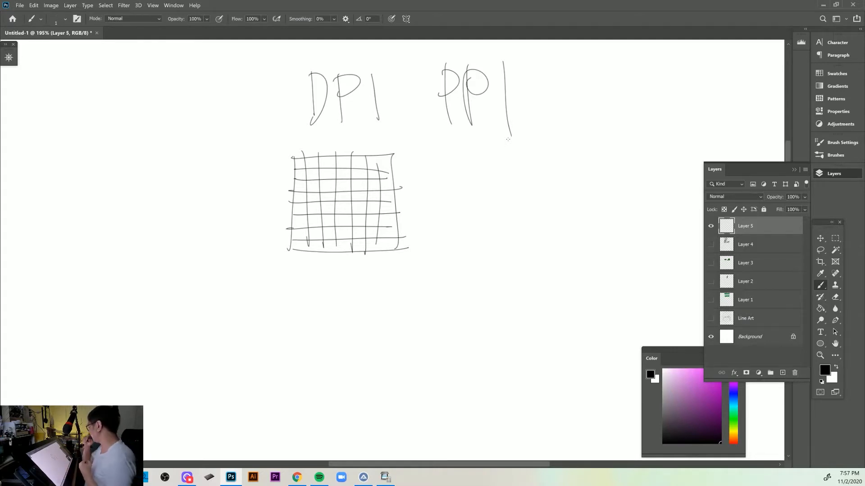
- Clear everything on Layer 5 and paint a thick black diagonal band with overlapping brush strokes
key("ctrl+a")
key("Delete")
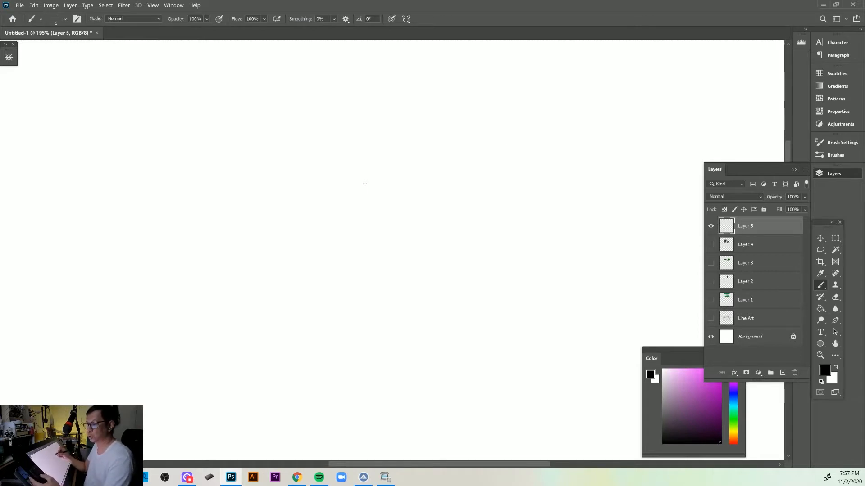
left_click_drag(221, 268, 342, 165)
left_click_drag(376, 142, 396, 131)
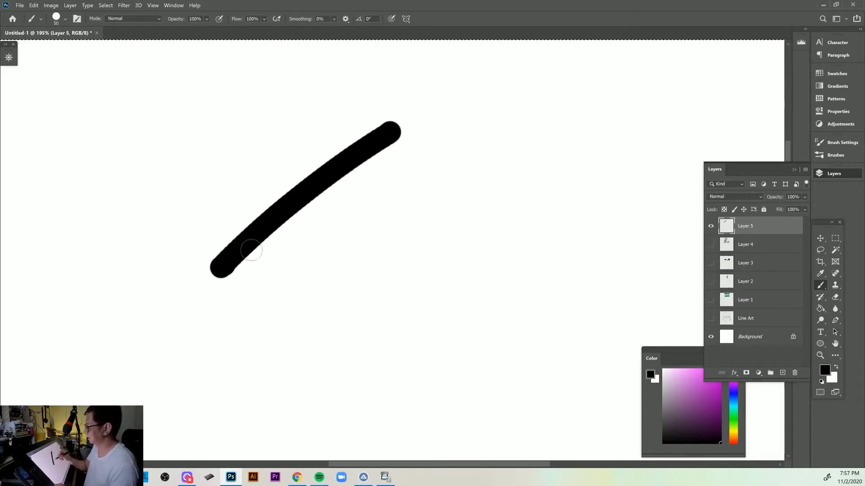
left_click_drag(222, 273, 396, 133)
left_click_drag(243, 259, 419, 129)
left_click_drag(216, 273, 395, 164)
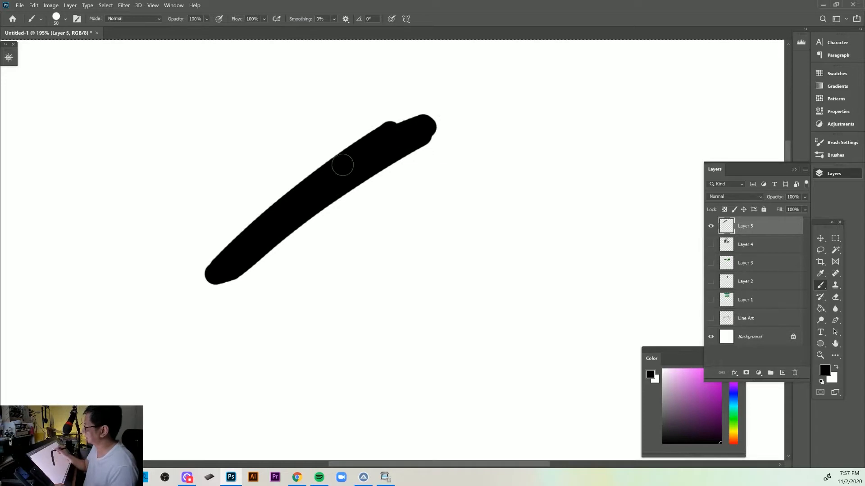
mouse_move(216, 253)
left_mouse_down()
mouse_move(367, 141)
mouse_move(424, 116)
left_mouse_up()
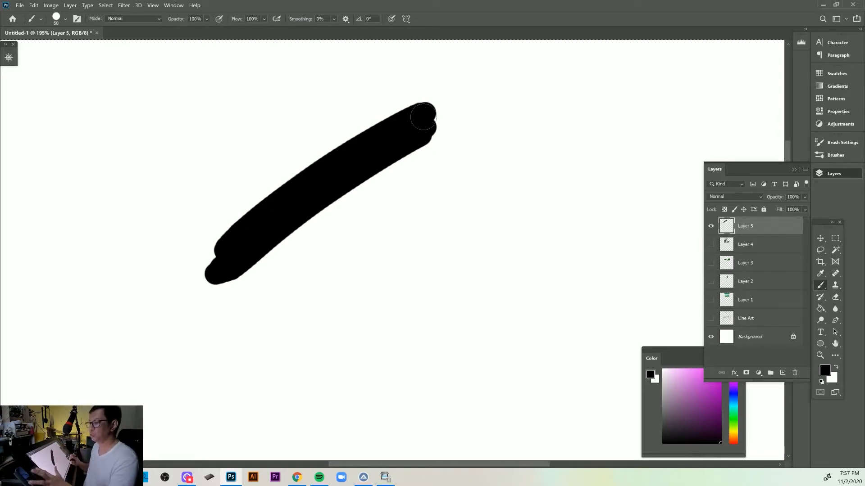
- Examine the pixel grid inside the black band and the individual pixels along its edge
scroll(423, 116, "up", 6)
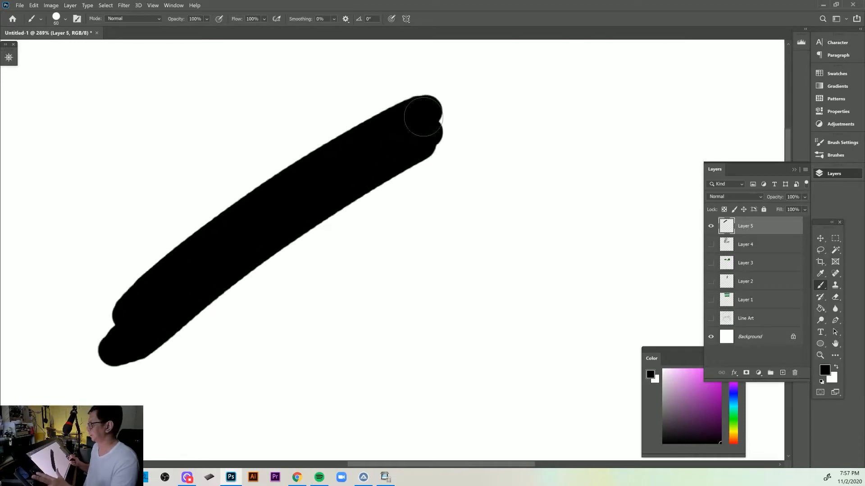
scroll(423, 116, "up", 6)
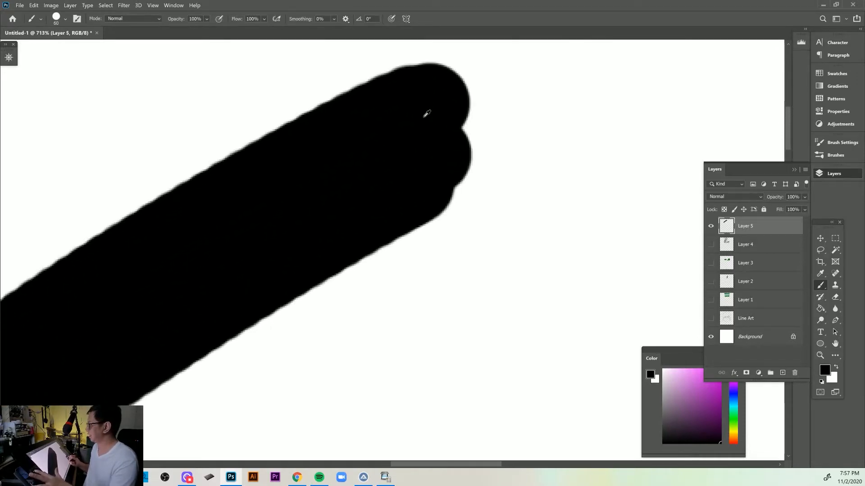
scroll(427, 114, "up", 2)
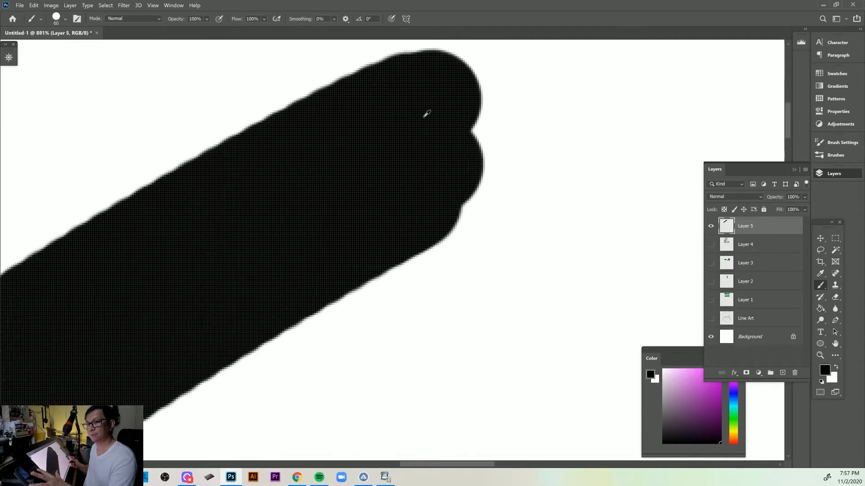
scroll(426, 113, "up", 3)
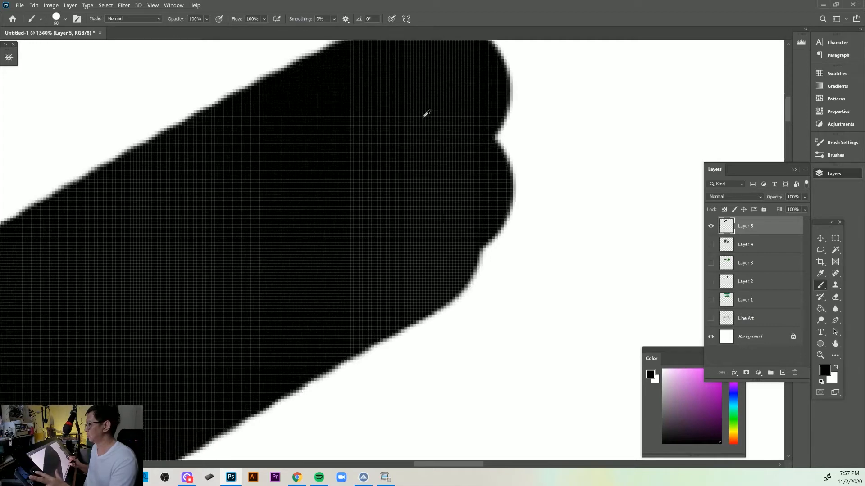
scroll(426, 113, "up", 4)
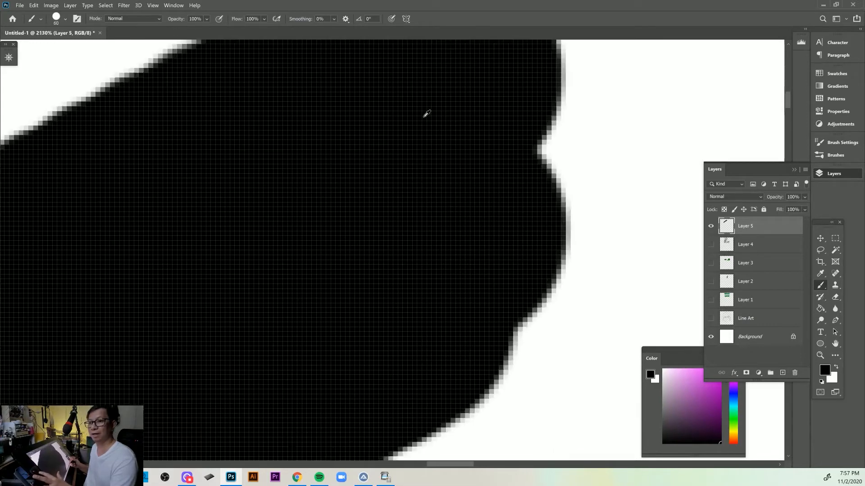
scroll(424, 117, "up", 3)
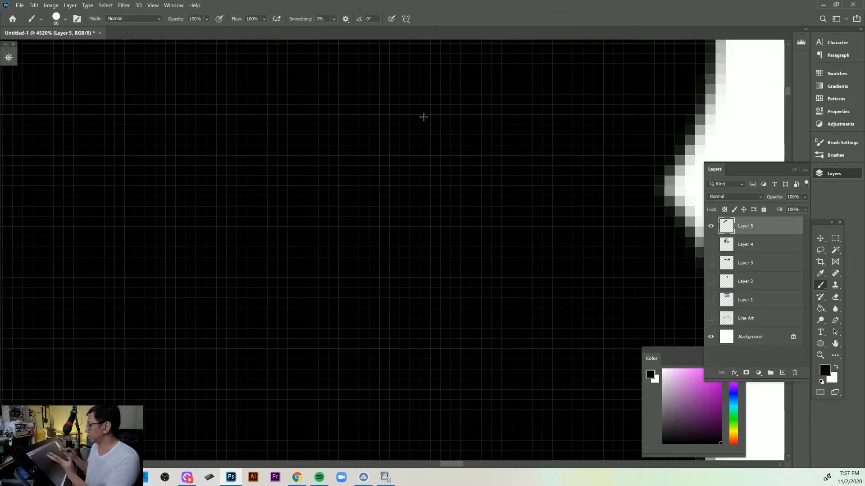
left_click_drag(276, 155, 491, 116)
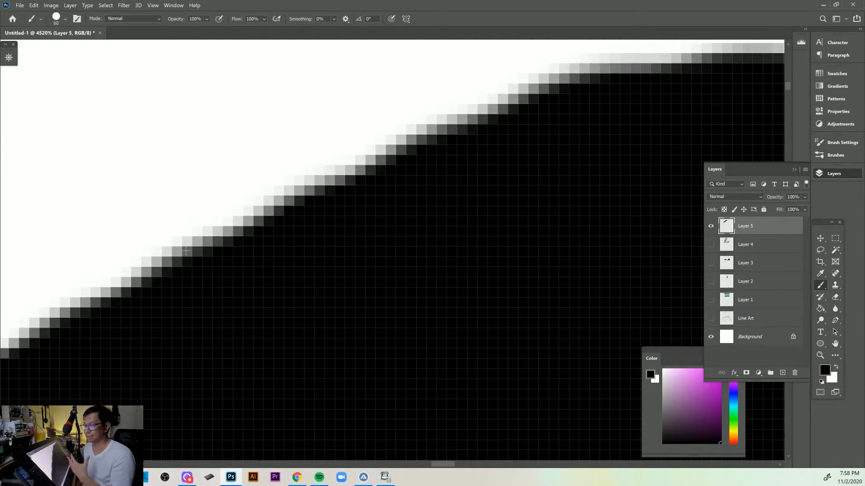
- Delete the black band from Layer 5 and remove the selection
scroll(185, 251, "down", 10)
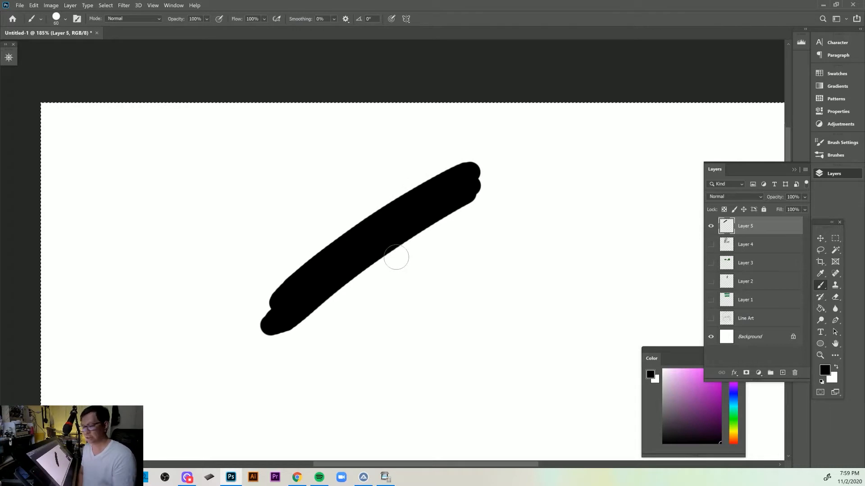
key("Delete")
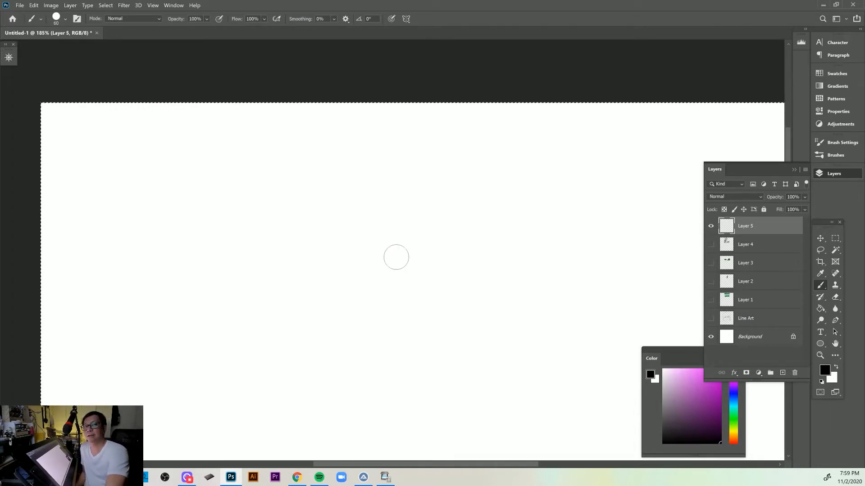
key("ctrl+d")
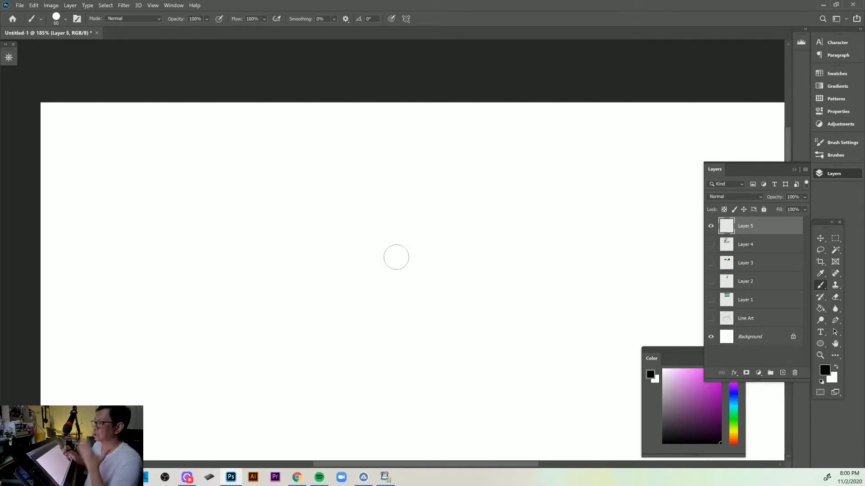
- Open the Chaoko portrait illustration from the Illustrations folder
key("ctrl+o")
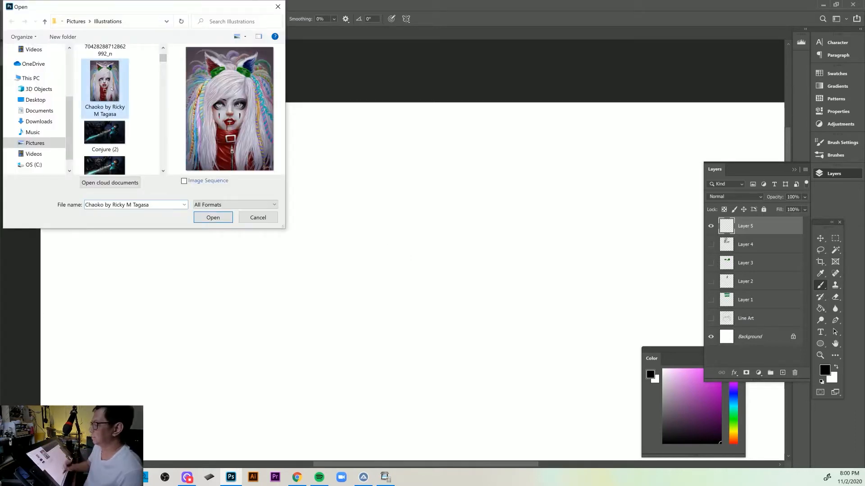
left_click(213, 218)
- Examine the pixels of the portrait's right-hand eye up close and compare them with the whole picture
scroll(432, 238, "up", 5)
scroll(431, 238, "up", 6)
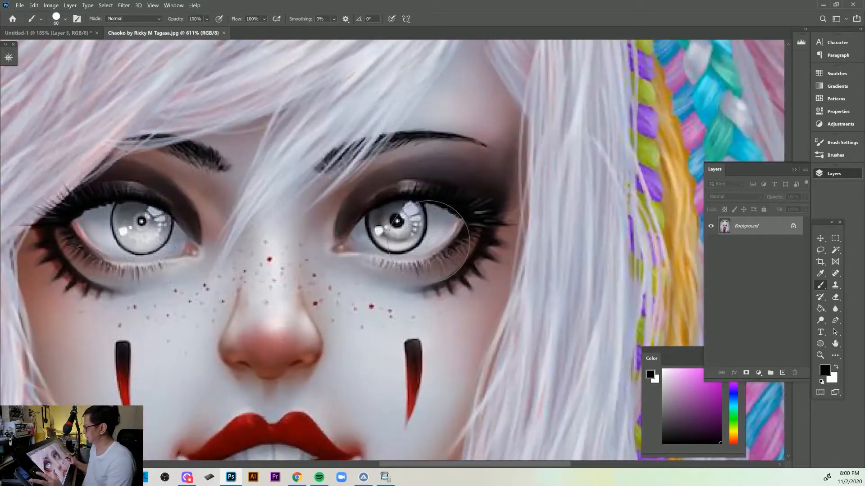
scroll(431, 238, "up", 4)
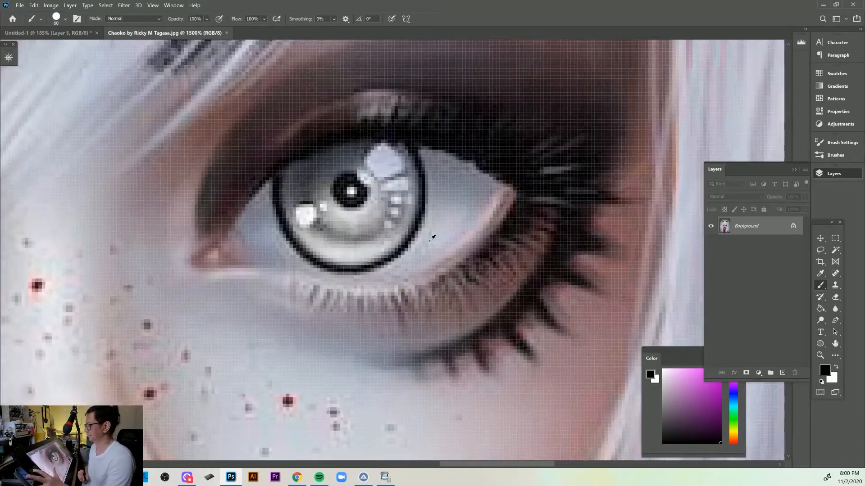
scroll(432, 238, "down", 3)
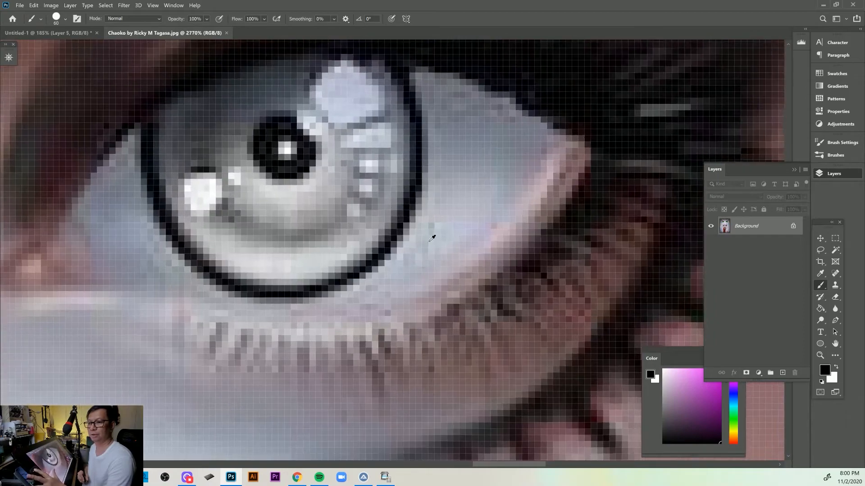
scroll(432, 240, "down", 6)
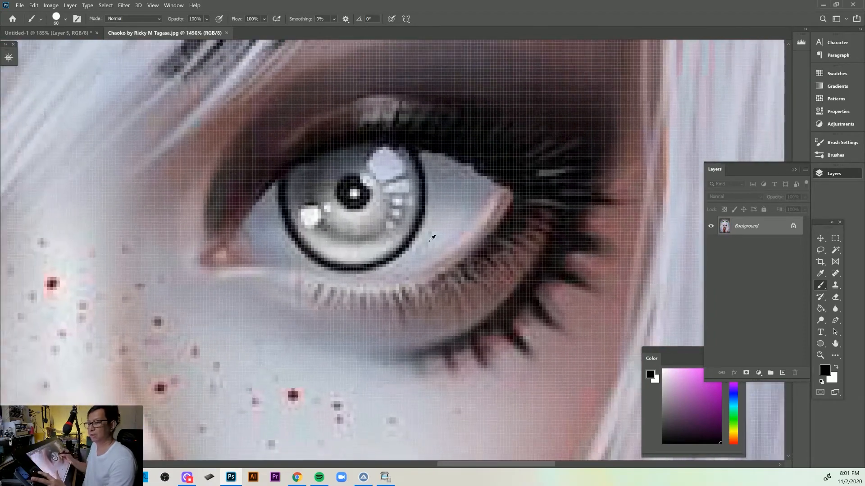
scroll(436, 199, "up", 5)
scroll(436, 197, "down", 8)
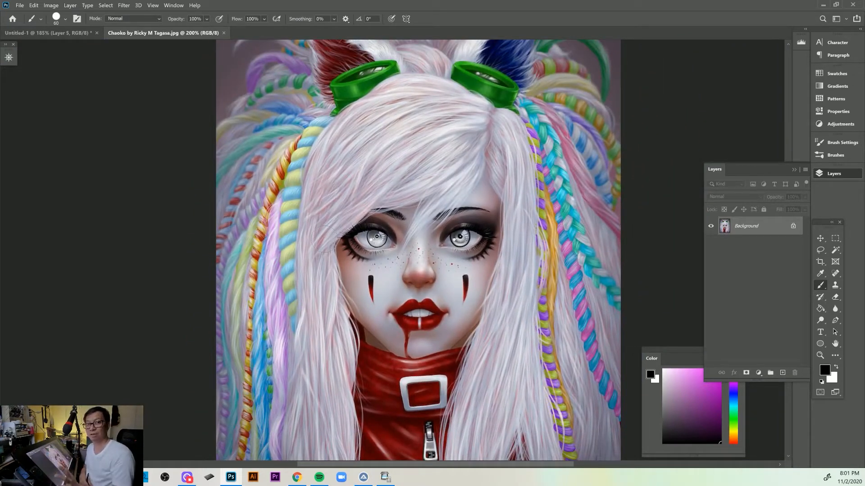
- Examine the pixel detail of the portrait's left-hand eye, lashes and surrounding hair against the full illustration
scroll(323, 237, "up", 4)
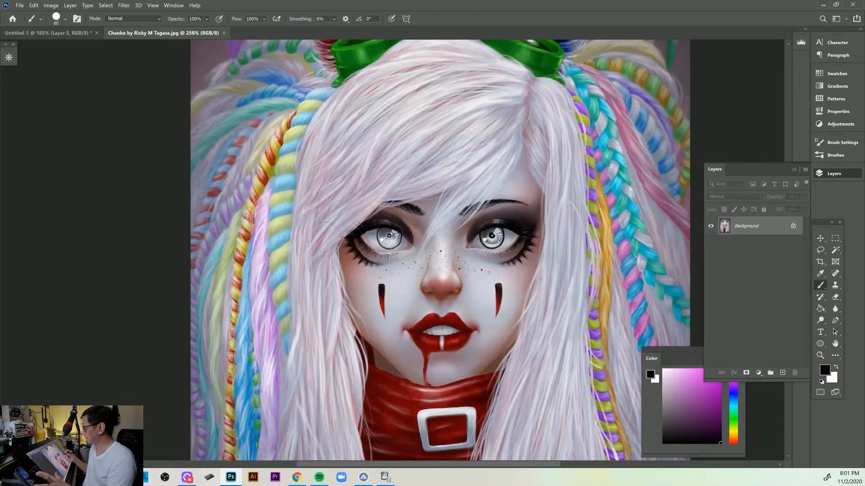
scroll(328, 236, "down", 1)
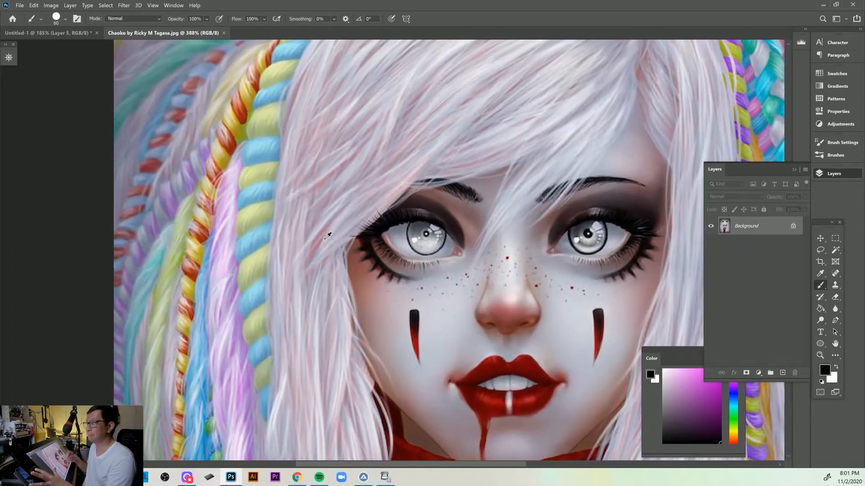
scroll(328, 235, "up", 5)
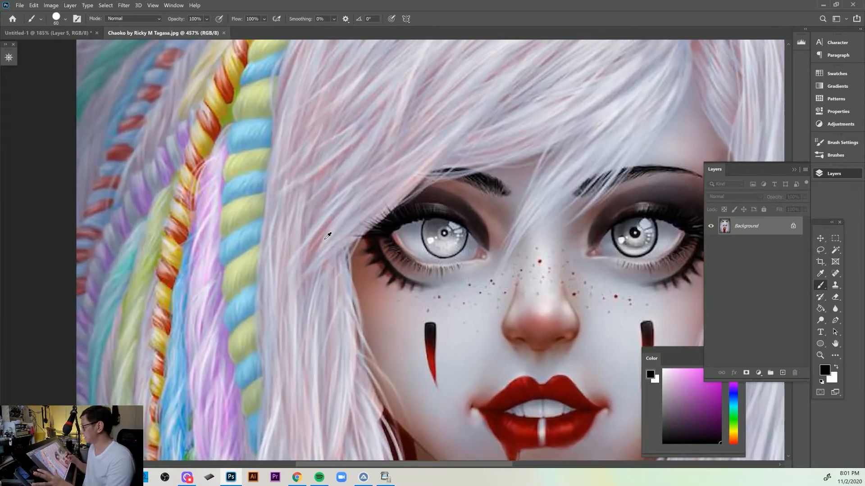
scroll(328, 235, "up", 4)
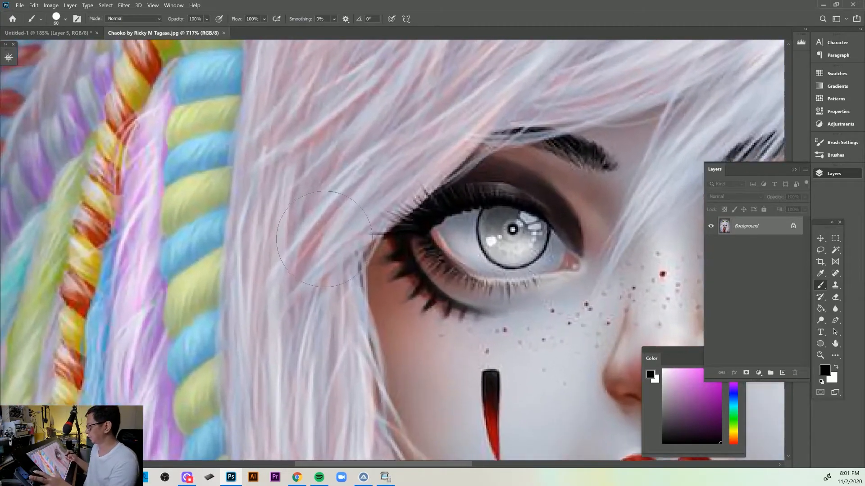
scroll(328, 236, "up", 2)
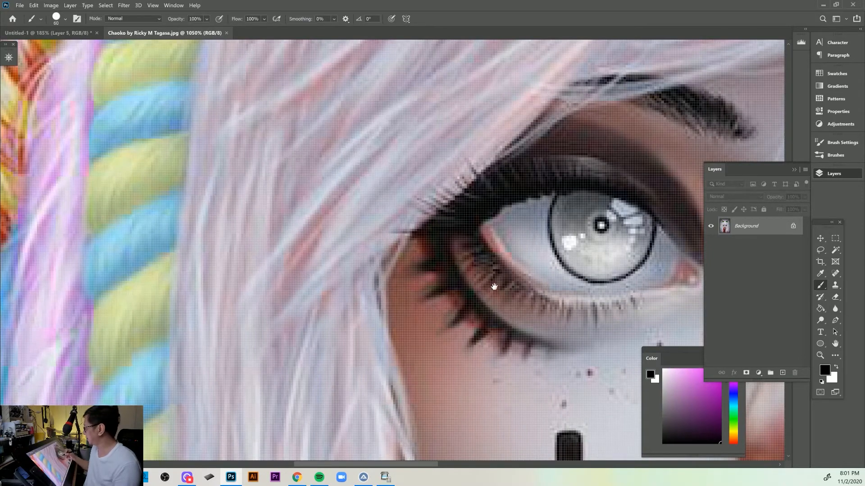
left_click_drag(436, 244, 326, 214)
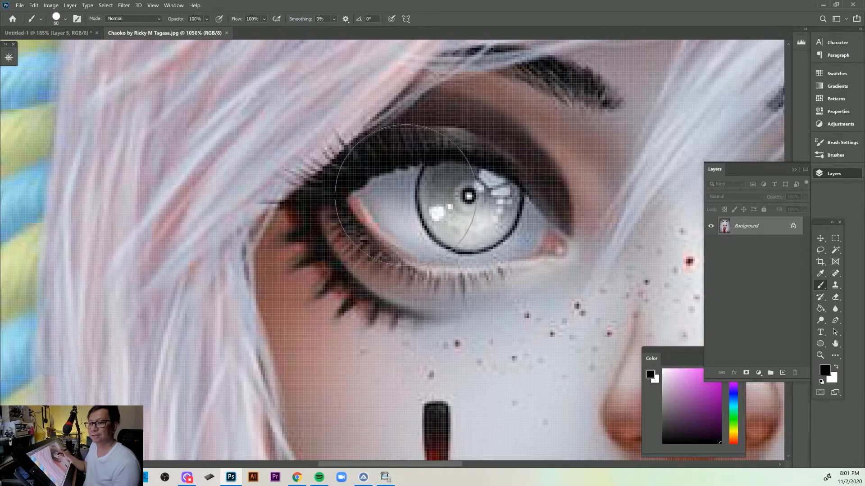
scroll(404, 204, "down", 6)
scroll(404, 204, "down", 4)
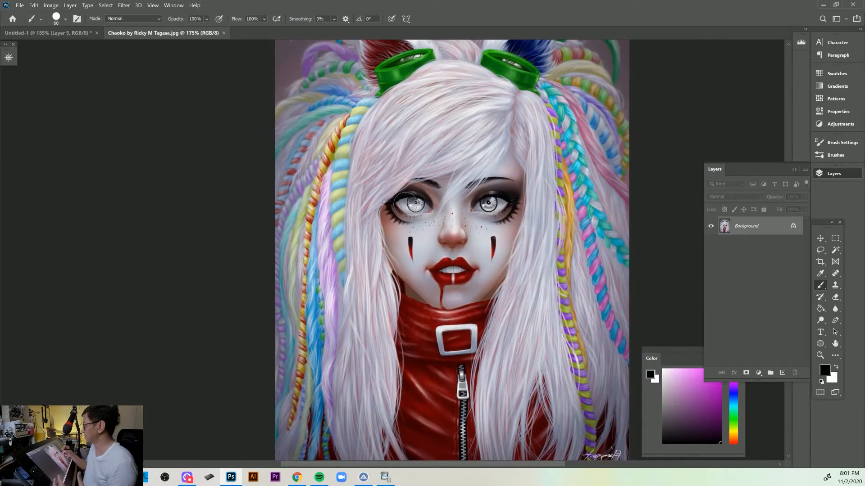
scroll(404, 203, "up", 2)
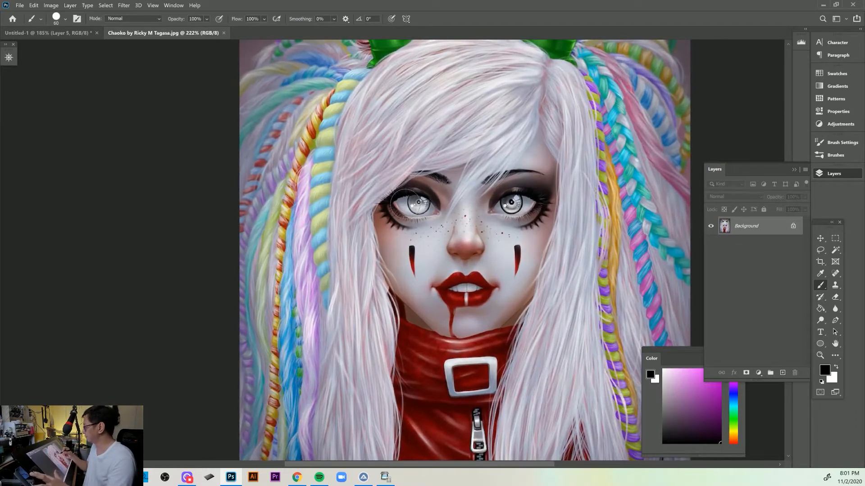
scroll(404, 202, "up", 6)
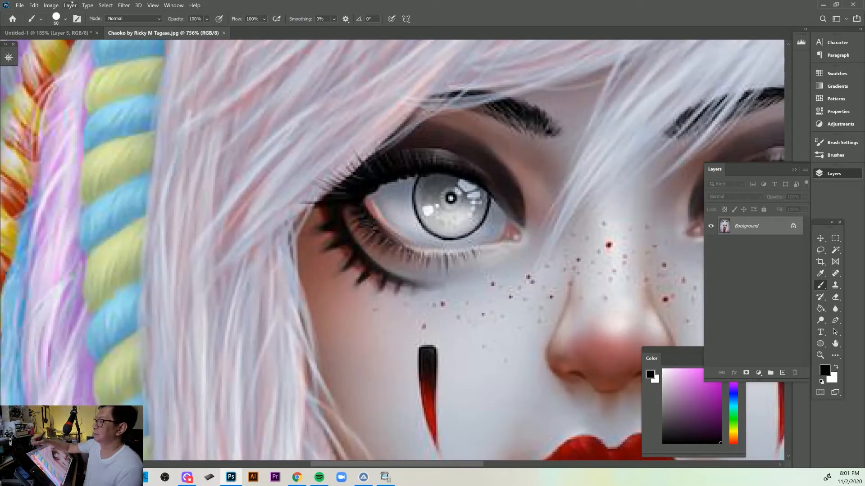
- Resample the portrait image to a resolution of 12 pixels/inch with Automatic resampling
left_click(51, 5)
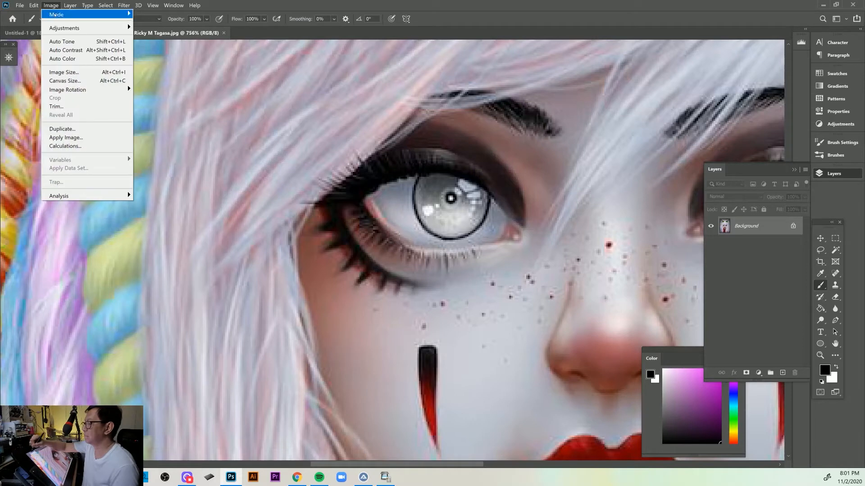
left_click(73, 73)
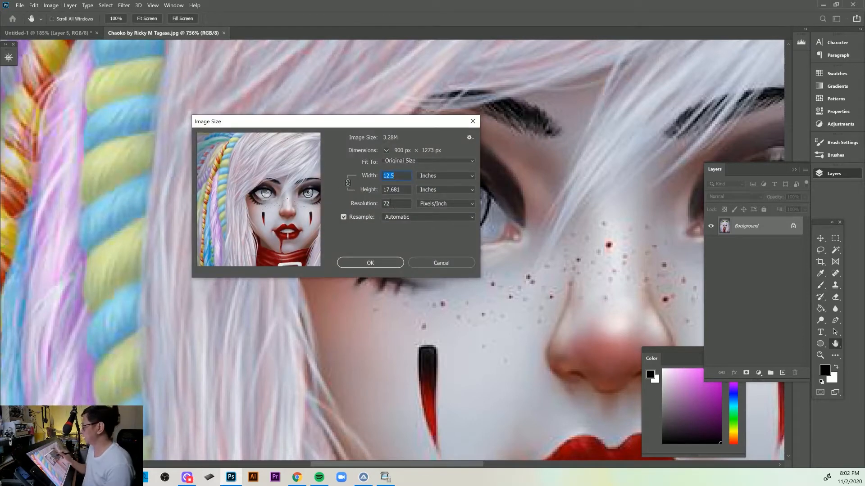
key("Tab")
key("Tab")
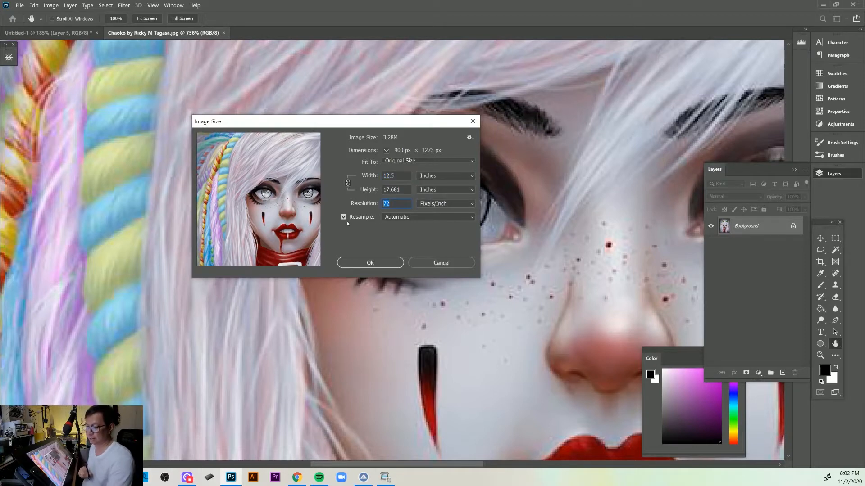
type("12")
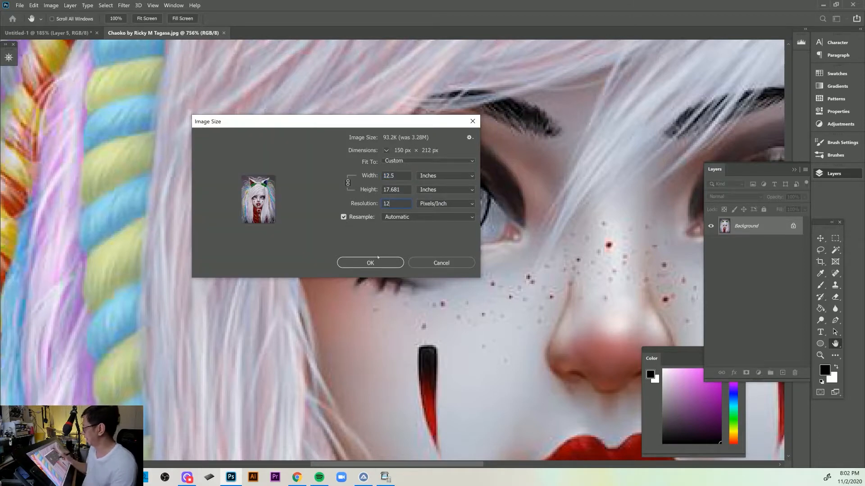
left_click(370, 263)
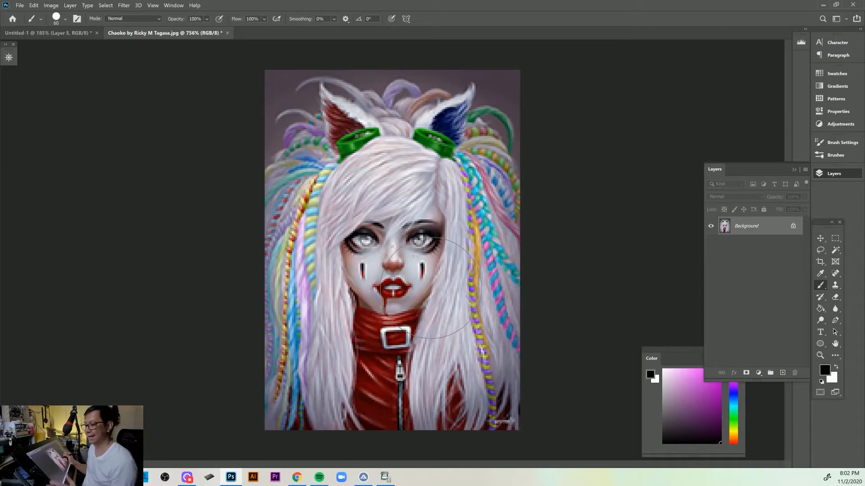
- Examine the enlarged pixels of the resampled portrait's eyes, nose and lips up close
scroll(404, 263, "up", 1)
scroll(434, 289, "up", 6)
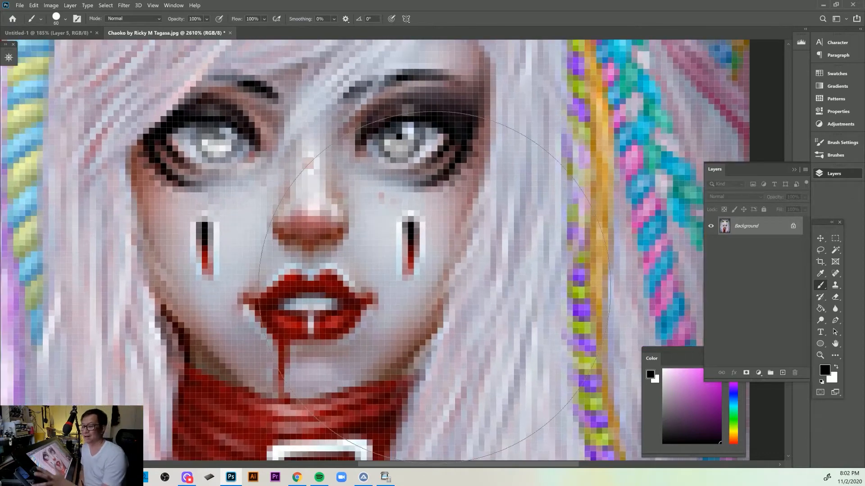
scroll(434, 286, "up", 1)
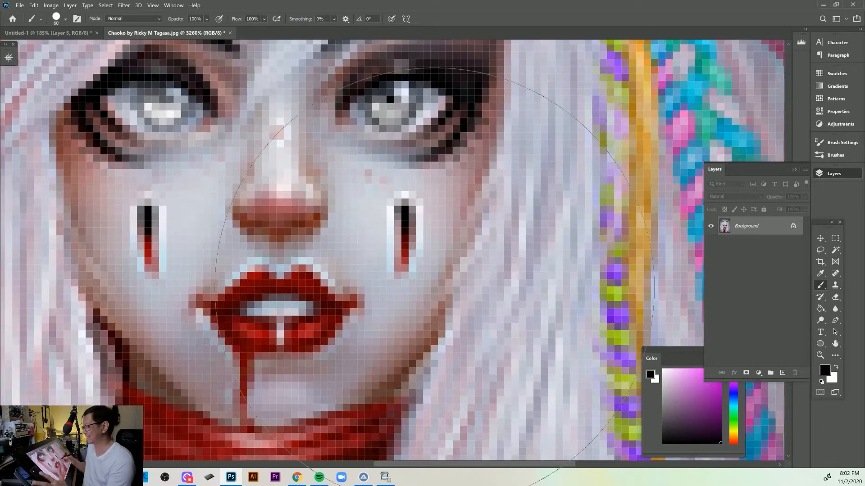
scroll(435, 283, "down", 2)
scroll(411, 274, "up", 2)
scroll(409, 260, "down", 6)
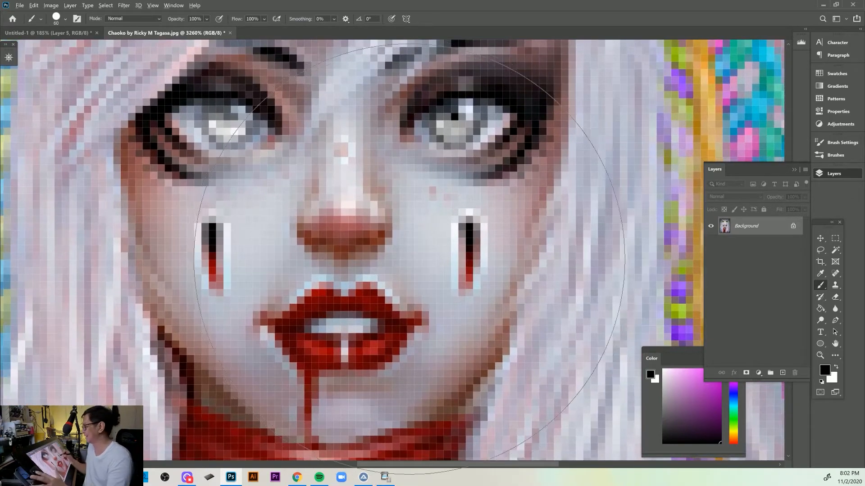
- Undo the portrait's resampling and close the portrait document
key("ctrl+z")
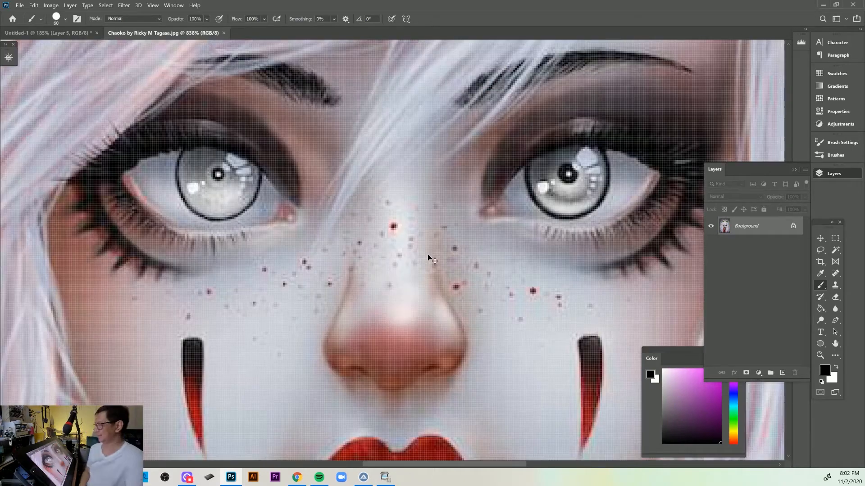
left_click(224, 33)
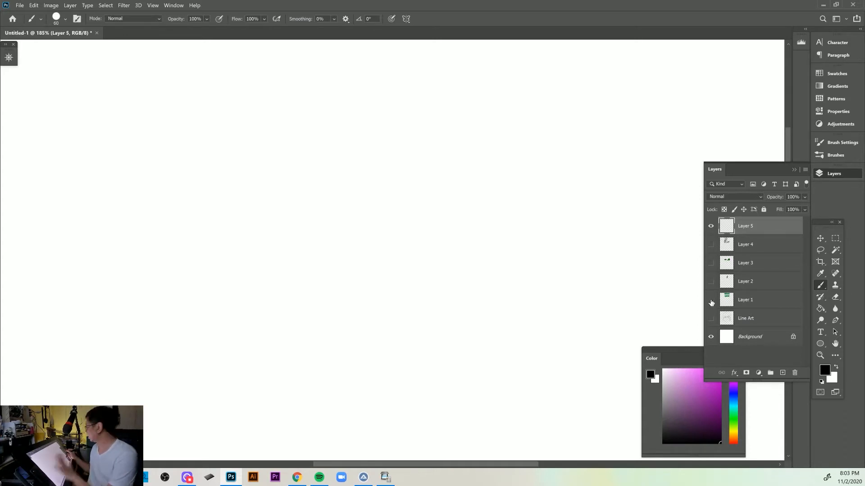
- View Layer 1, Layer 2 and Layer 3 stacked one by one, and Layer 4 on its own, hiding them all again
left_click(710, 301)
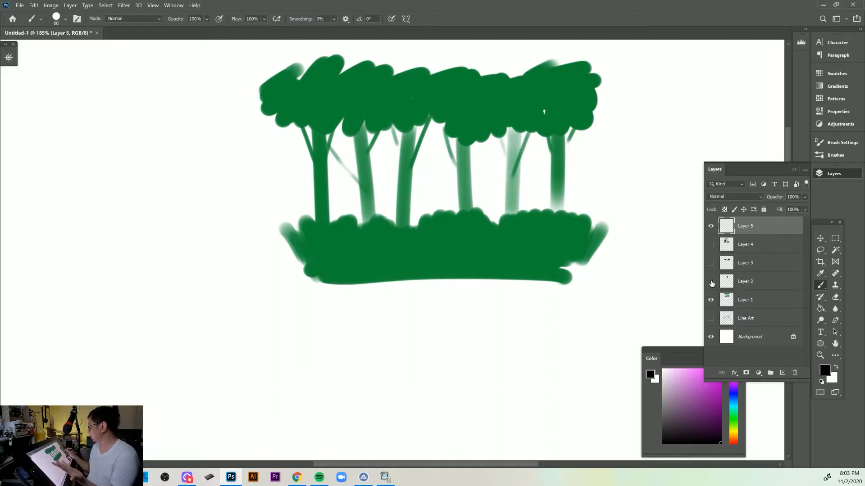
left_click(710, 282)
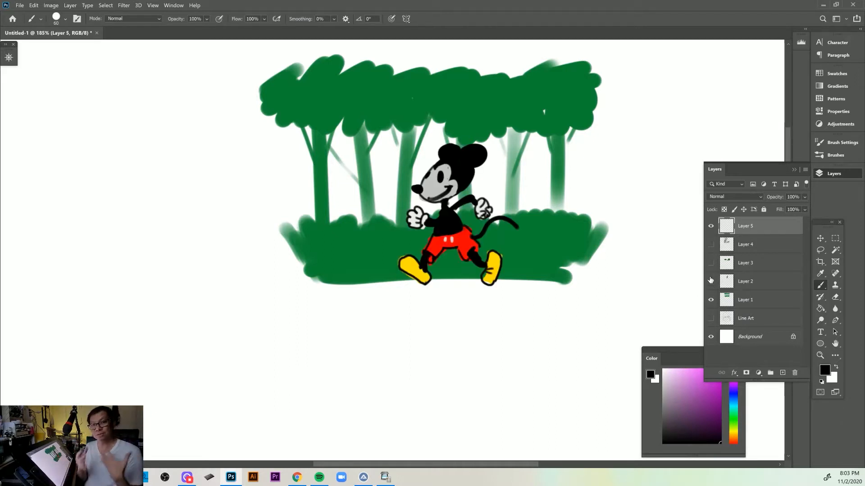
left_click(711, 263)
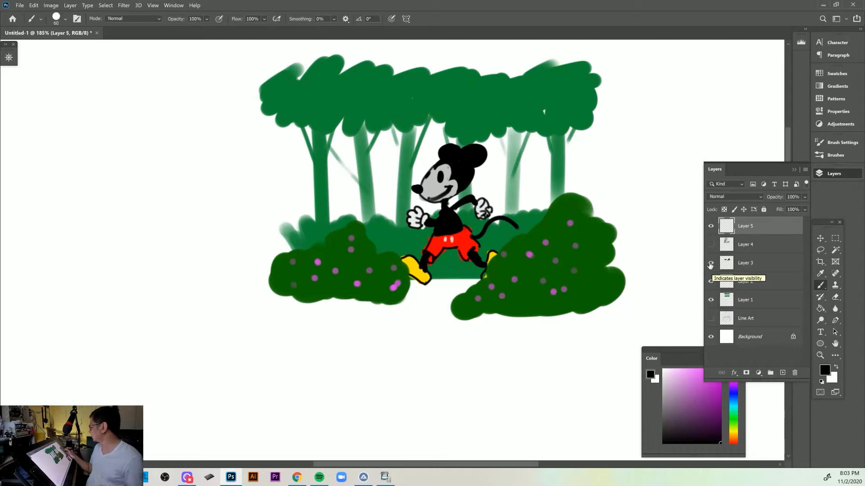
left_click(710, 263)
left_click(710, 281)
left_click(710, 300)
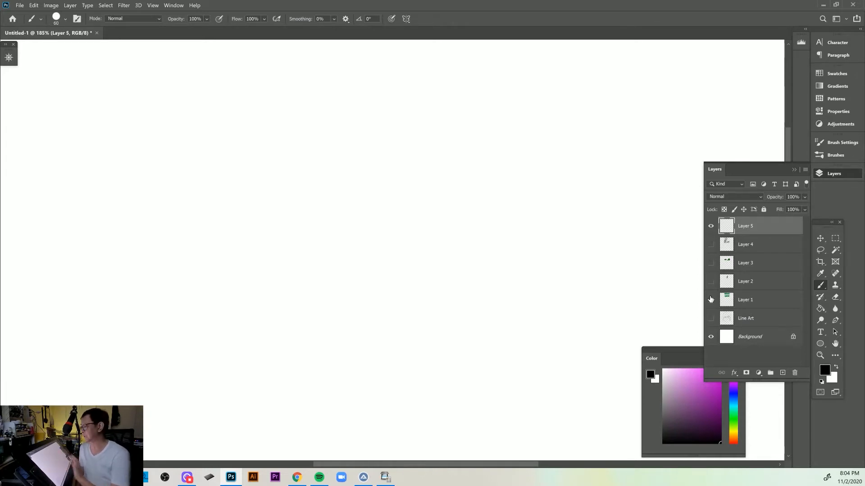
left_click(711, 245)
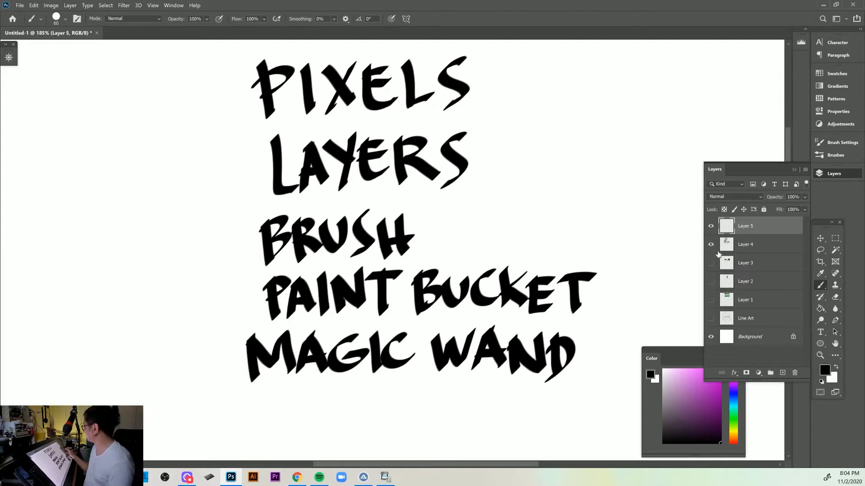
left_click(711, 245)
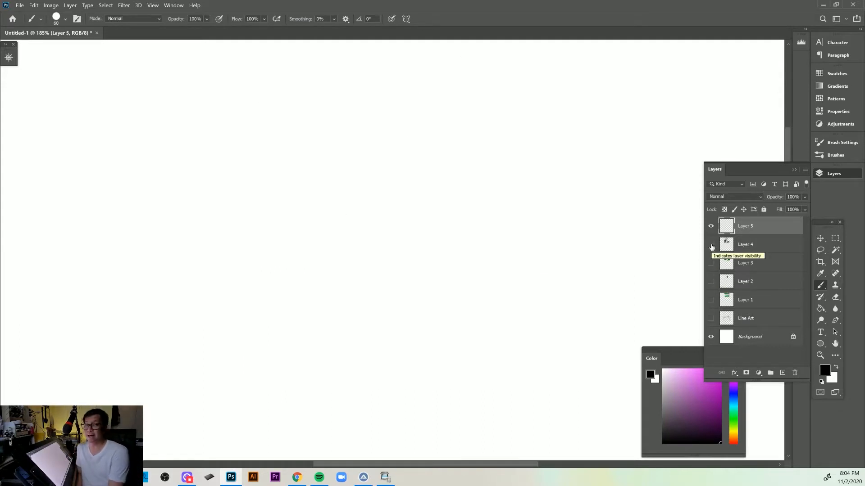
- Hide Layer 5 and show the Line Art layer with the whole face drawing in view
left_click(711, 226)
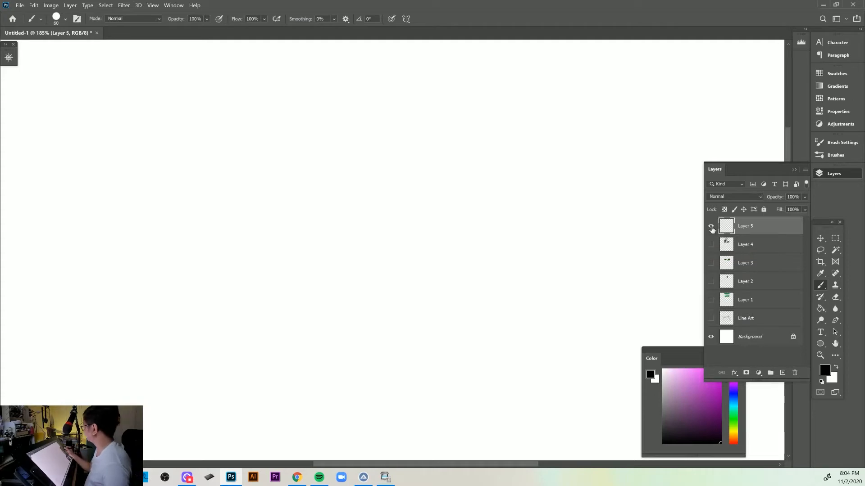
left_click(710, 318)
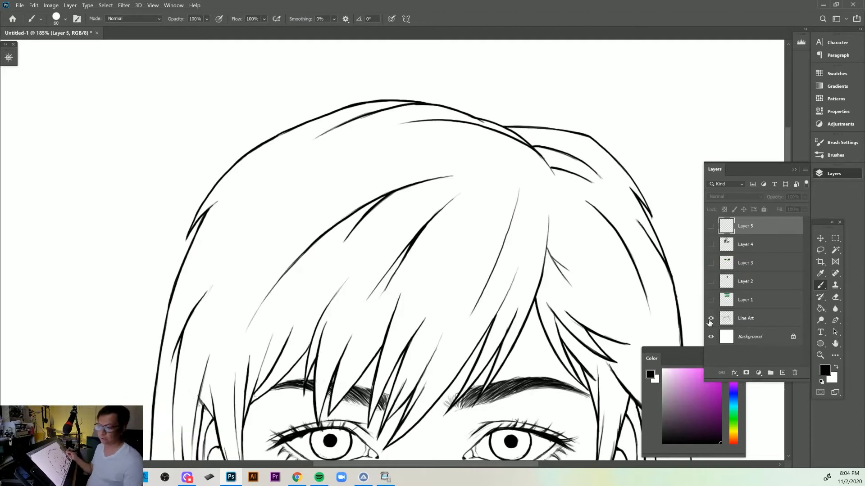
scroll(535, 272, "down", 5)
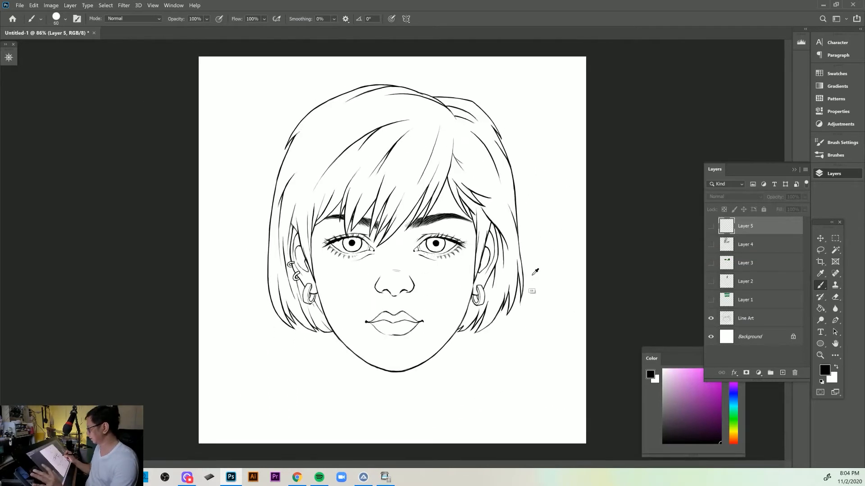
scroll(536, 272, "up", 4)
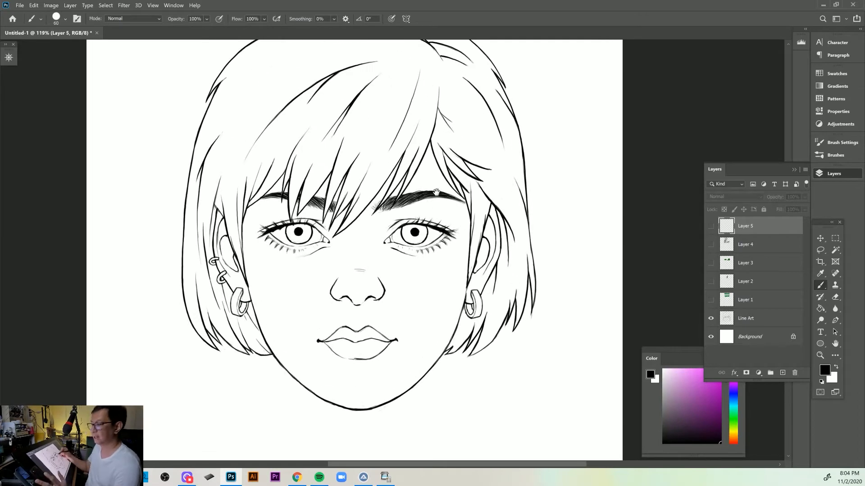
left_click_drag(437, 193, 479, 231)
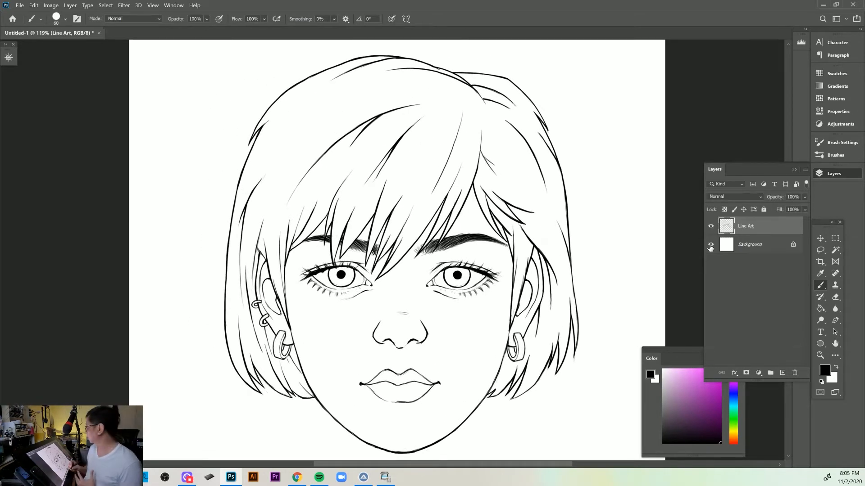
- Add a new empty layer between the Background and Line Art layers
left_click(749, 247)
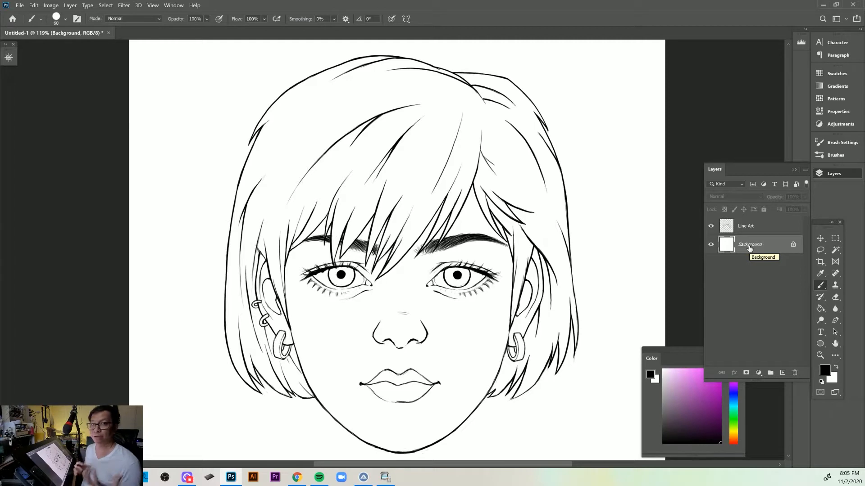
left_click(793, 244)
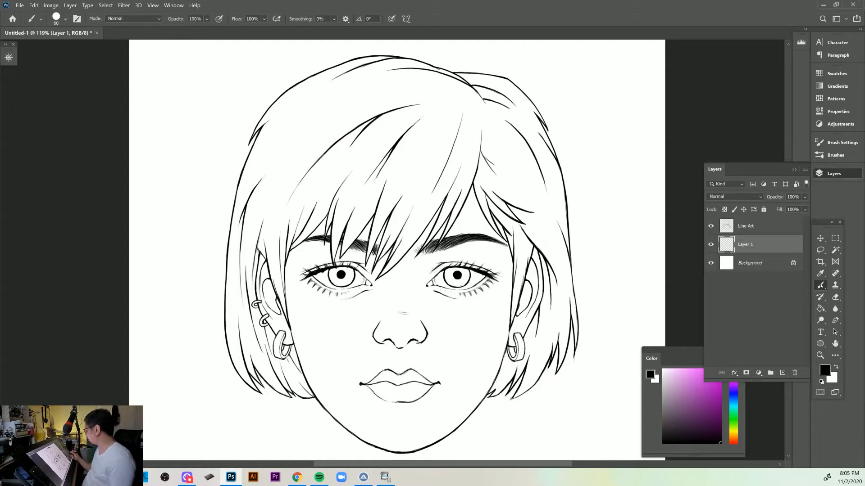
- Set the foreground colour to a golden brown and choose the Hard Round Pressure Size brush at 60 px
left_click_drag(733, 390, 713, 402)
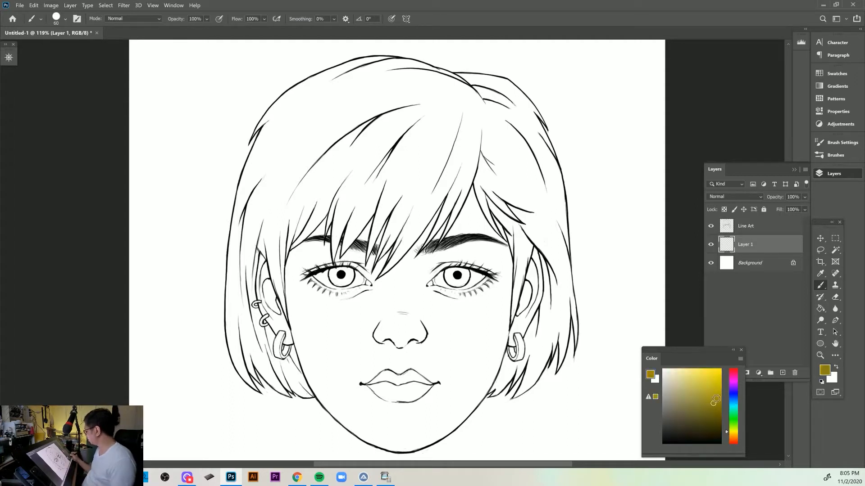
left_click(726, 436)
left_click(828, 154)
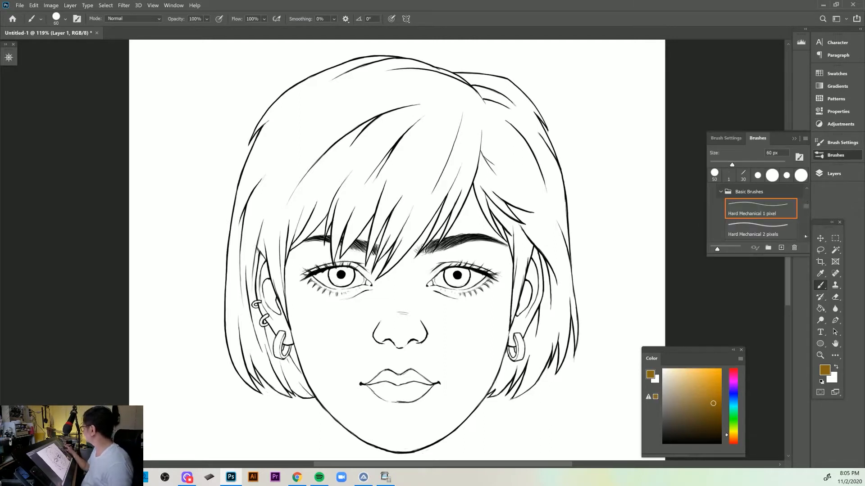
left_click(721, 191)
left_click(772, 175)
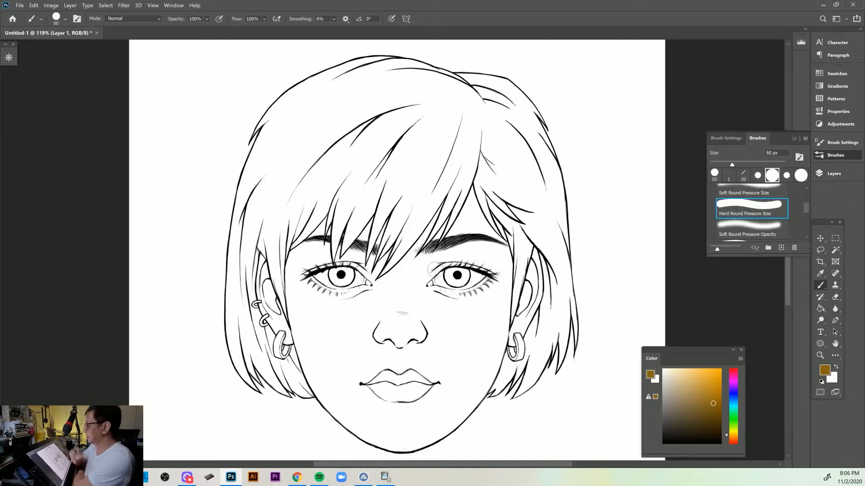
left_click(841, 156)
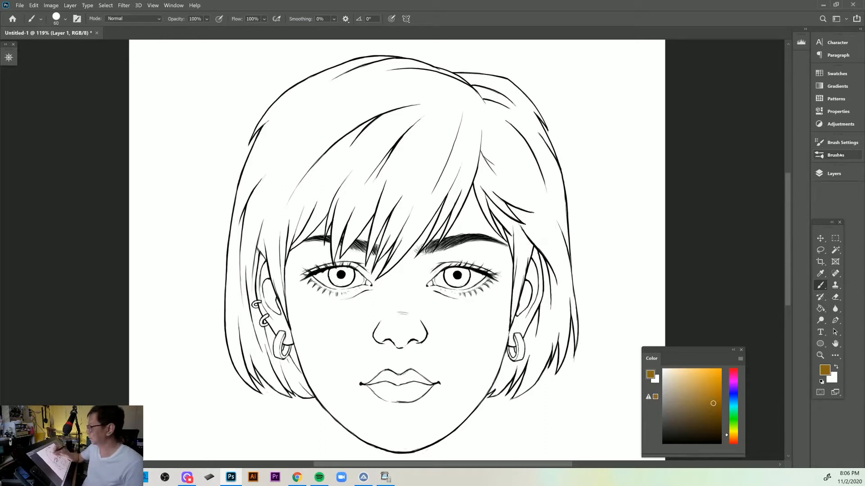
- Paint brown along the upper-left hair outline and undo the strokes scribbled inside the hair
mouse_move(269, 113)
left_mouse_down()
mouse_move(251, 138)
mouse_move(299, 88)
mouse_move(396, 61)
mouse_move(315, 90)
mouse_move(293, 113)
mouse_move(310, 160)
mouse_move(330, 154)
left_mouse_up()
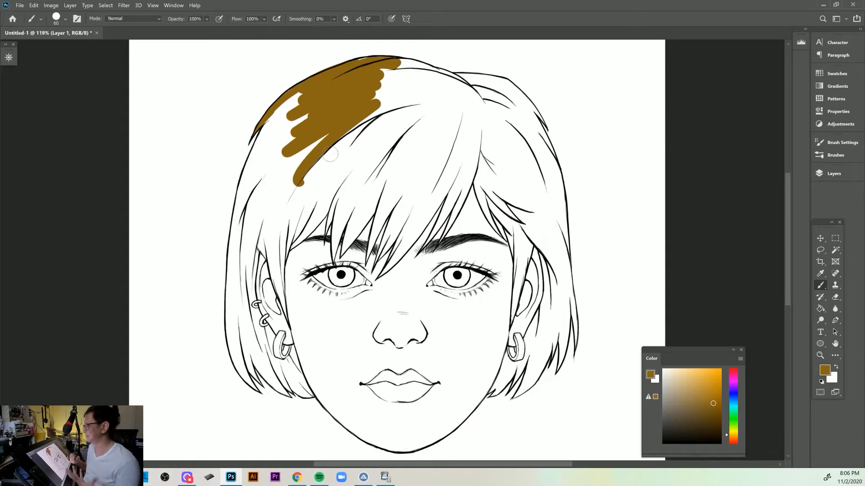
key("ctrl+z")
key("ctrl+z")
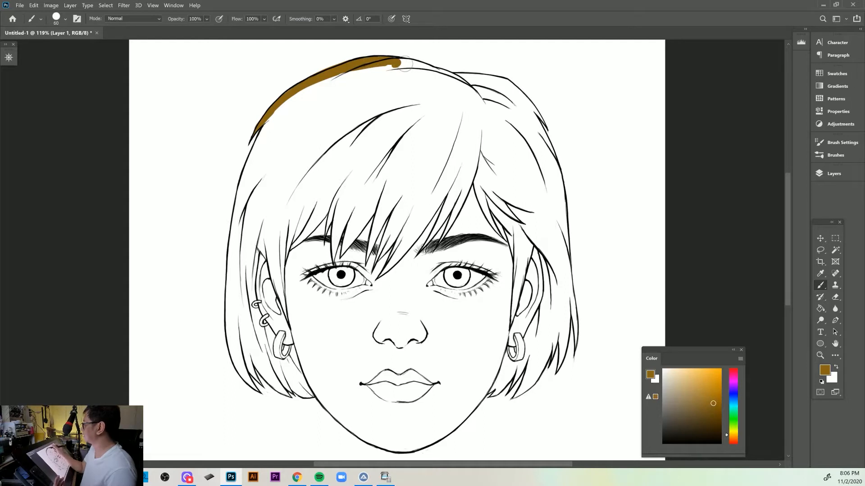
- Extend the brown outline along the crown and down the left hair edge, closing it with a straight diagonal stroke up to the parting
left_click_drag(393, 60, 432, 70)
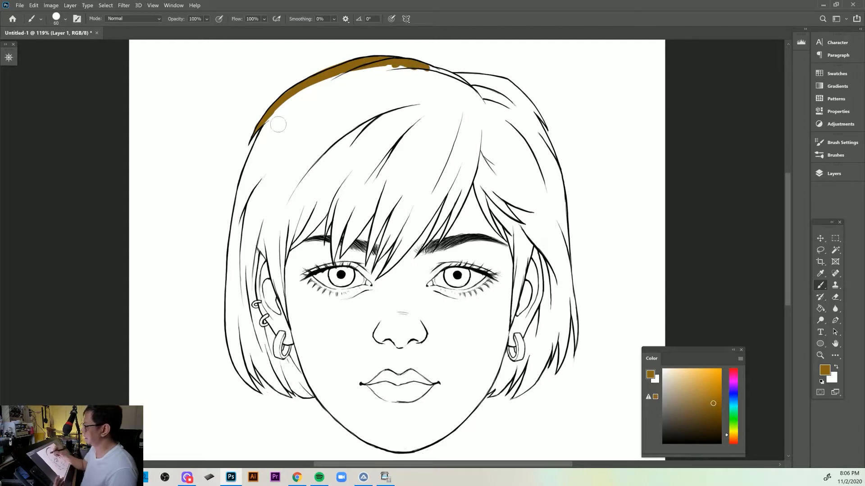
mouse_move(280, 126)
left_mouse_down()
mouse_move(276, 115)
mouse_move(235, 205)
left_mouse_up()
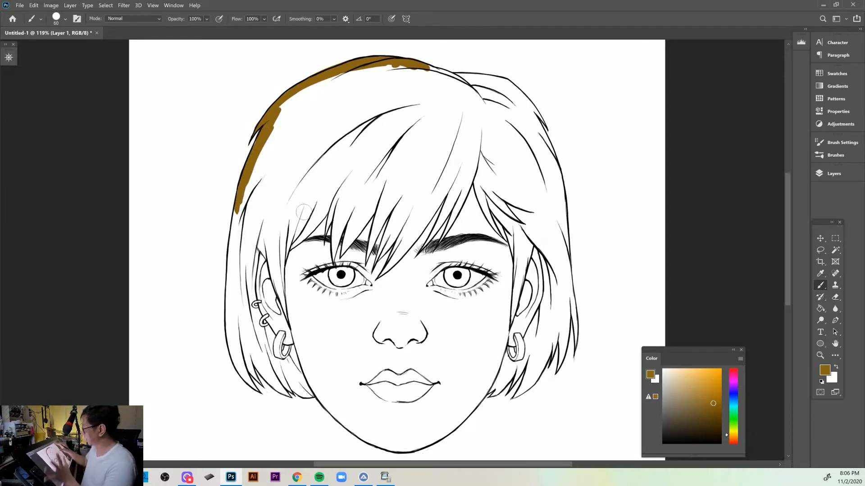
right_click(235, 209)
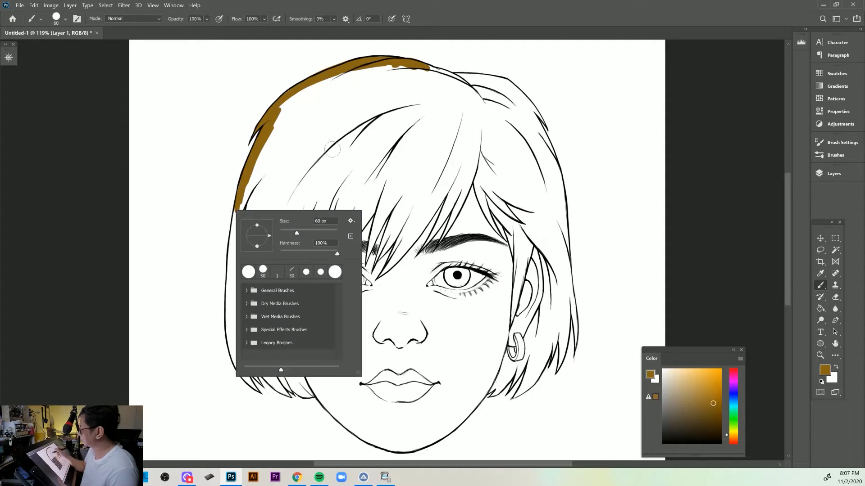
left_click(250, 199)
mouse_move(241, 208)
left_mouse_down()
mouse_move(466, 80)
mouse_move(434, 68)
mouse_move(468, 83)
left_mouse_up()
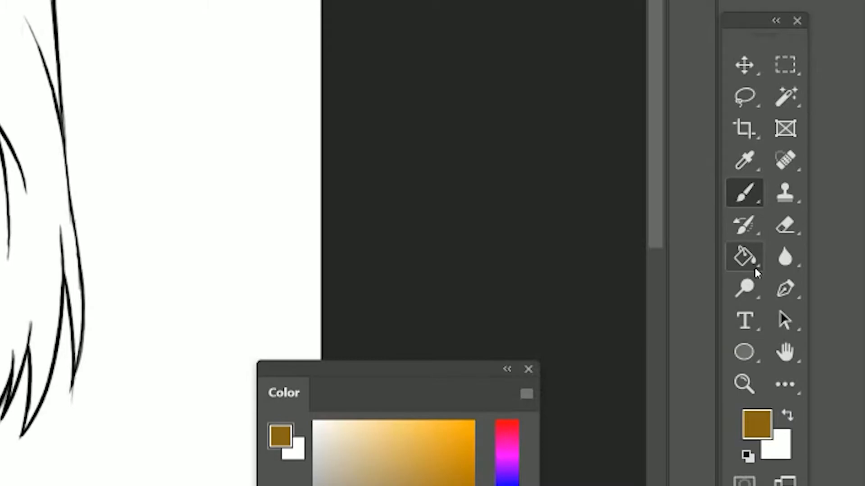
- Fill the enclosed hair area with brown using the Paint Bucket and inspect the edge between the fill and the brushed outline
left_click(748, 259)
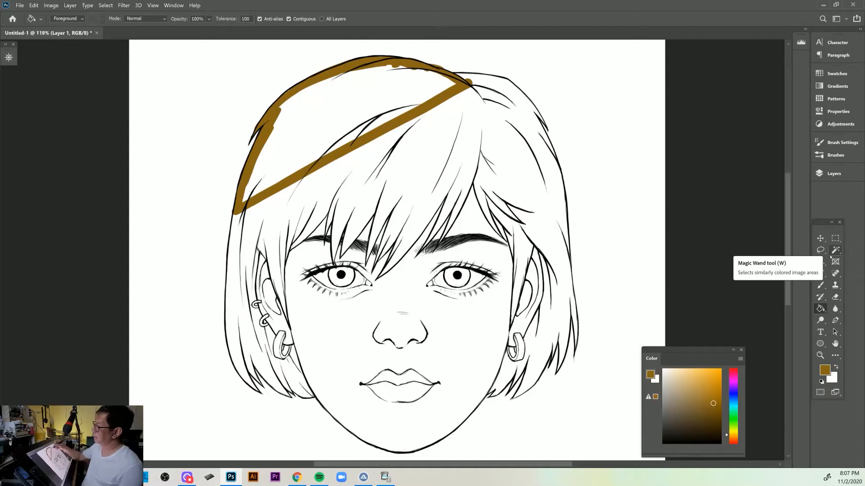
left_click(352, 106)
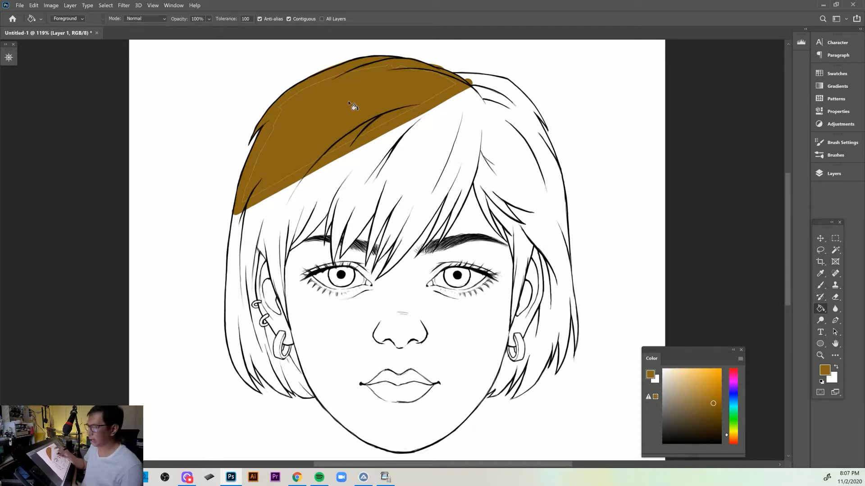
scroll(353, 105, "up", 6)
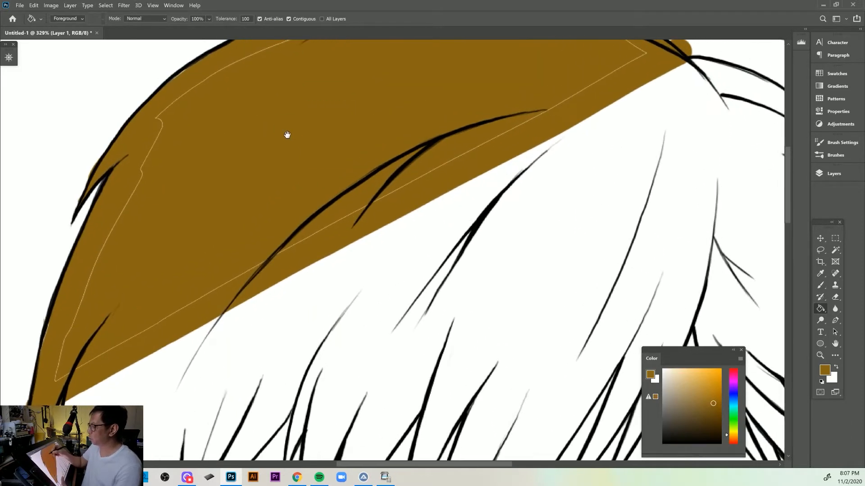
left_click_drag(288, 135, 365, 208)
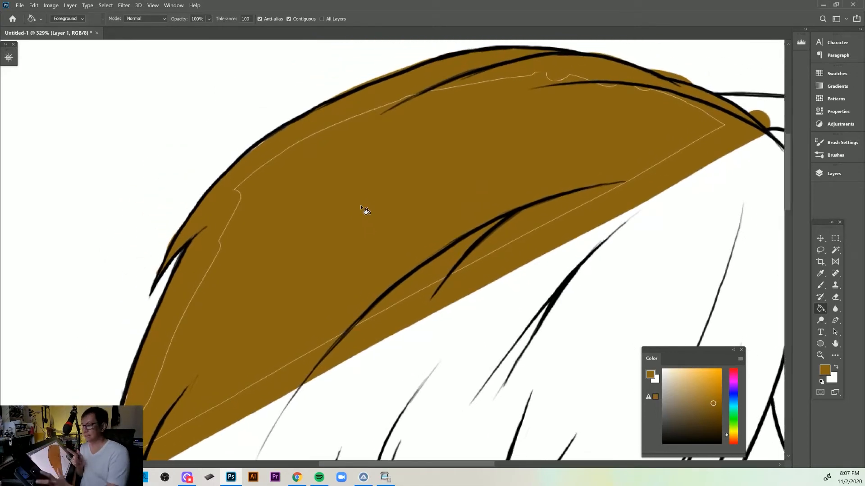
scroll(363, 208, "up", 5)
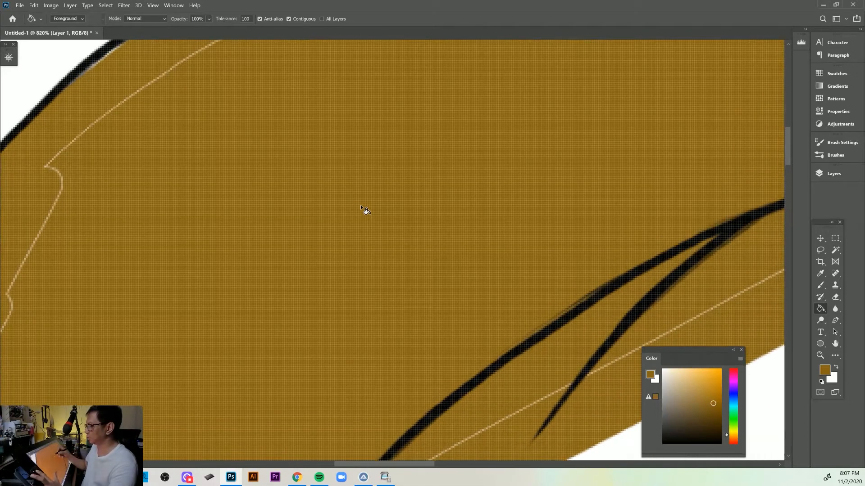
scroll(363, 208, "down", 4)
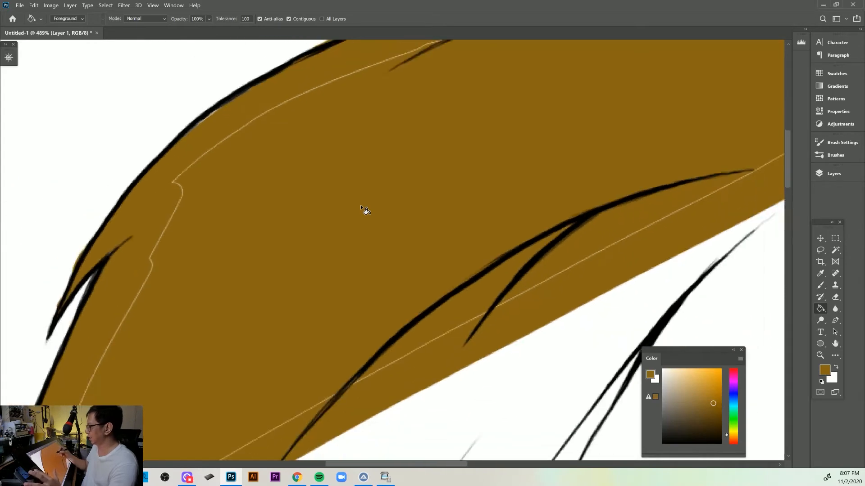
scroll(363, 208, "down", 3)
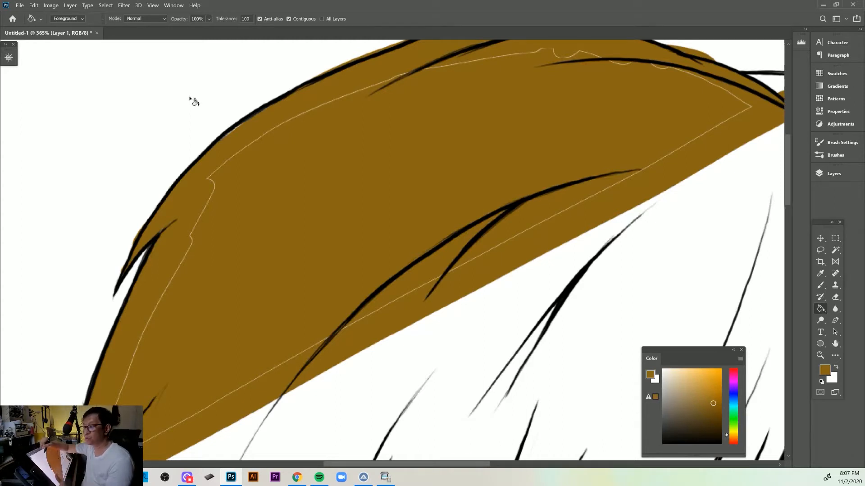
- Examine at pixel level the thin light seam between the bucket fill and the brushed hair outline
scroll(193, 102, "up", 1)
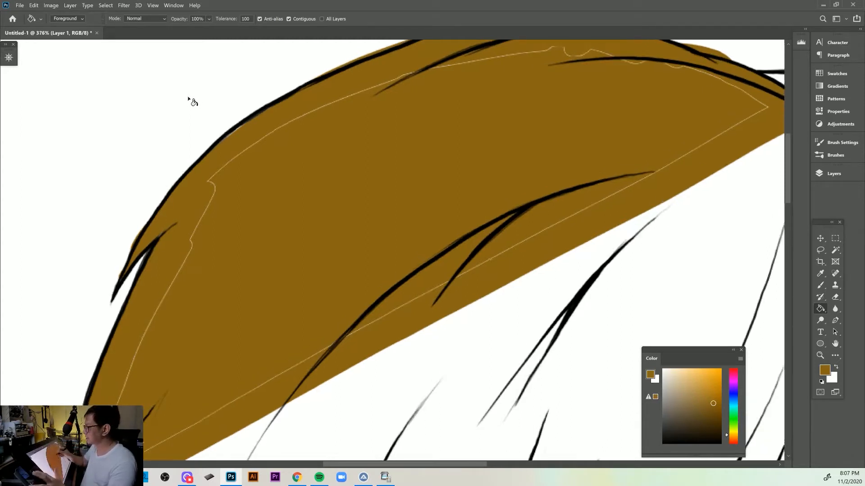
scroll(315, 140, "up", 3)
scroll(242, 149, "up", 2)
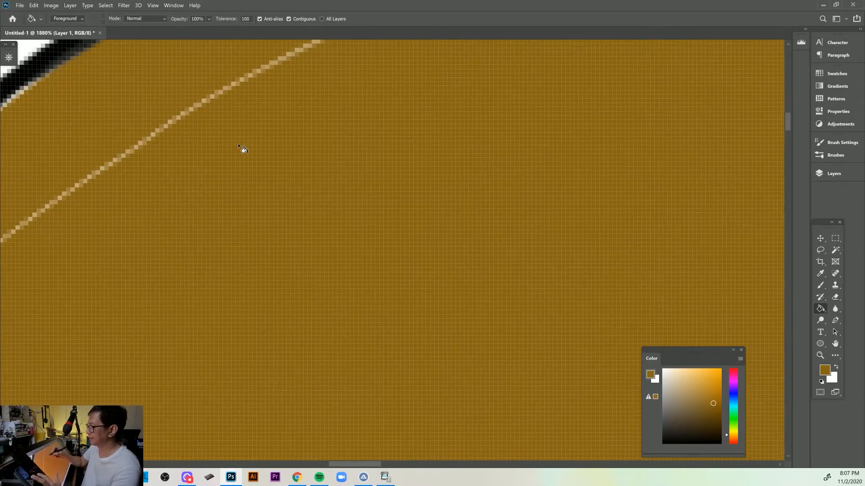
scroll(241, 148, "up", 4)
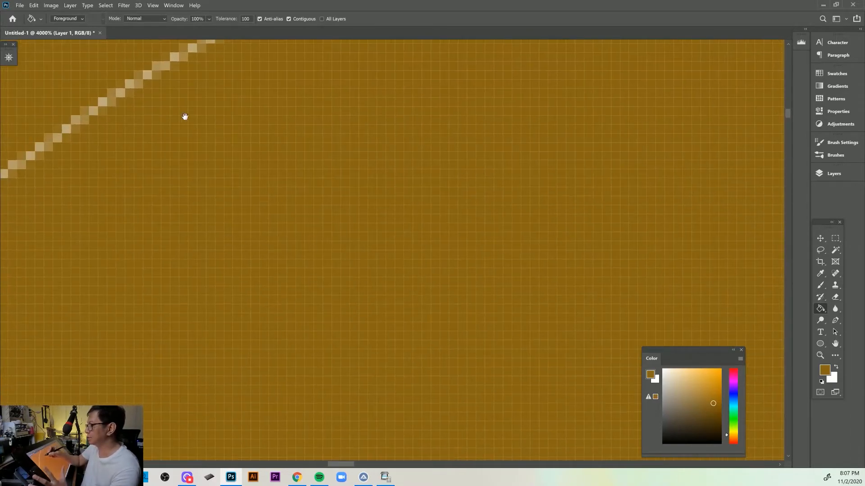
left_click_drag(184, 117, 370, 233)
scroll(371, 233, "up", 2)
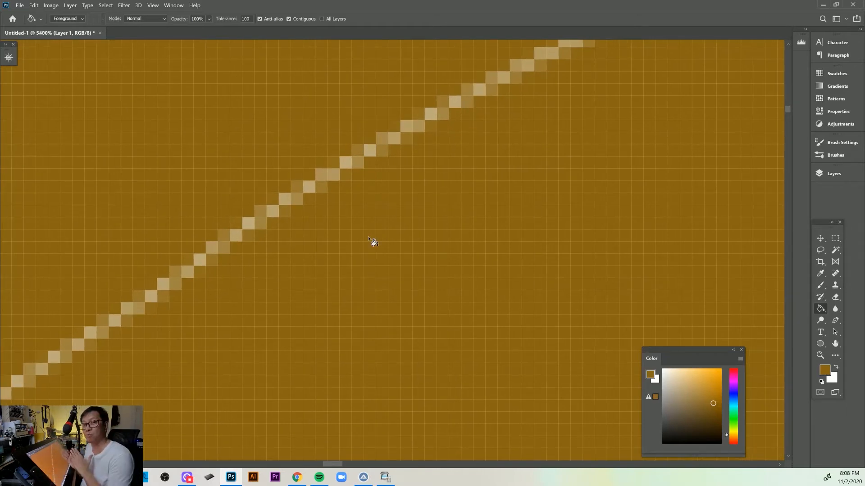
left_click(332, 183)
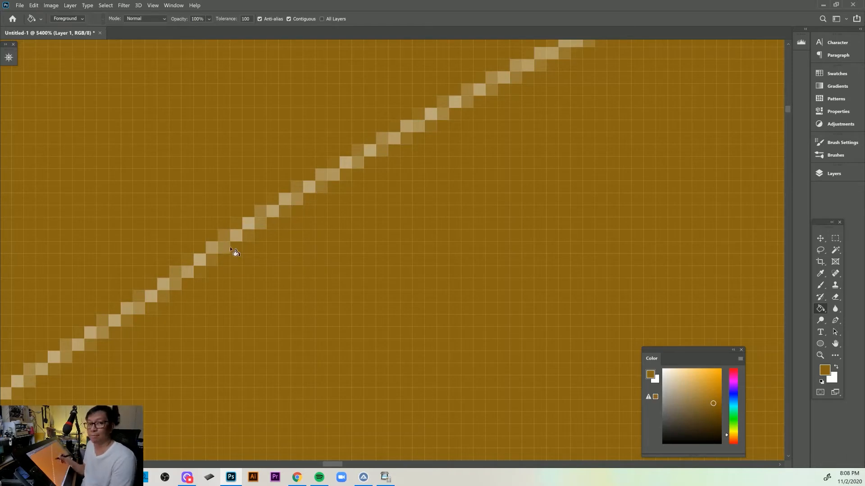
scroll(230, 246, "down", 6)
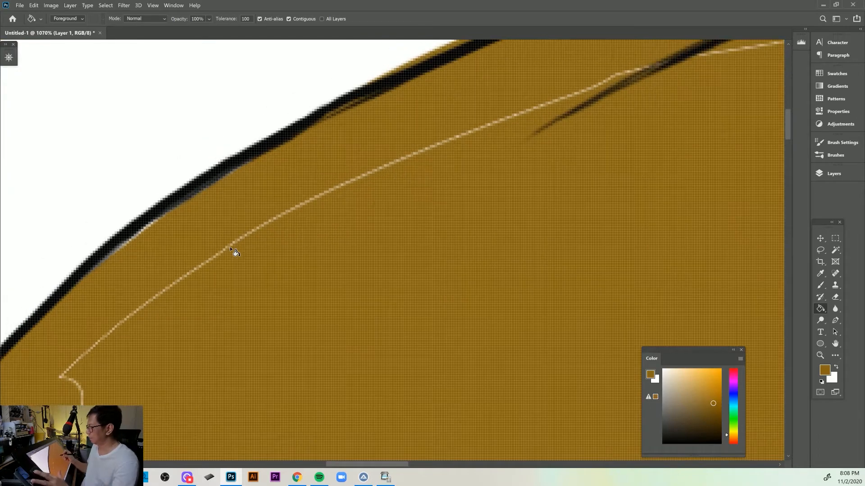
scroll(229, 247, "down", 1)
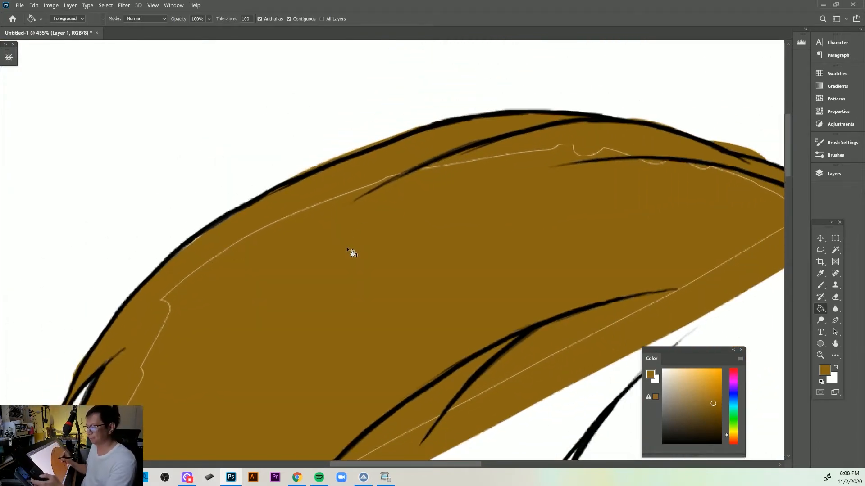
- Brush brown over the light seam between the fill and the brushed outline, along the crown, diagonal edge and side of the hair
key("b")
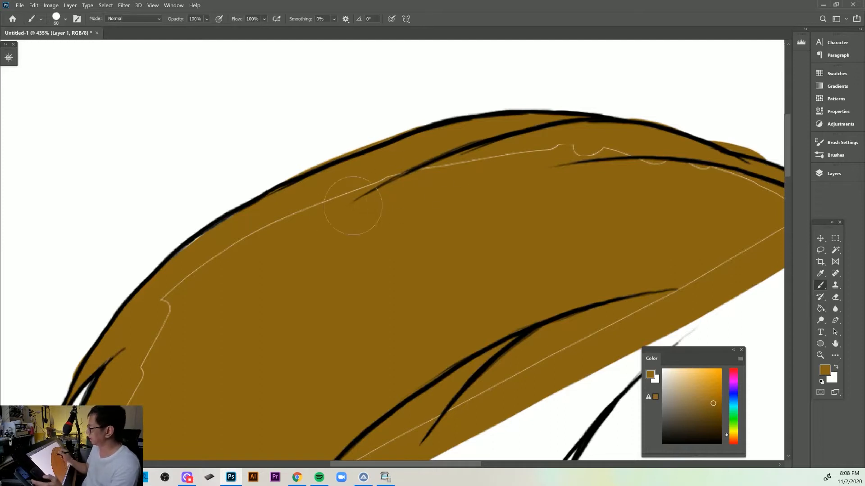
mouse_move(353, 206)
left_mouse_down()
mouse_move(164, 318)
mouse_move(474, 161)
mouse_move(599, 151)
left_mouse_up()
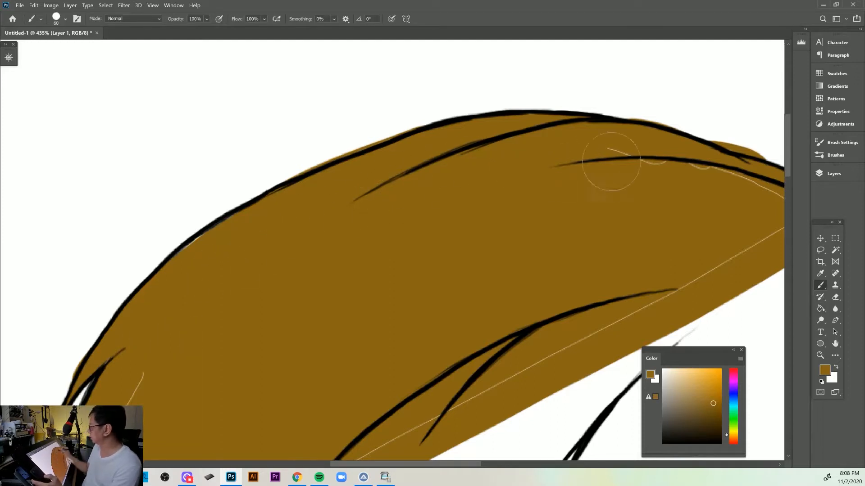
scroll(630, 163, "down", 2)
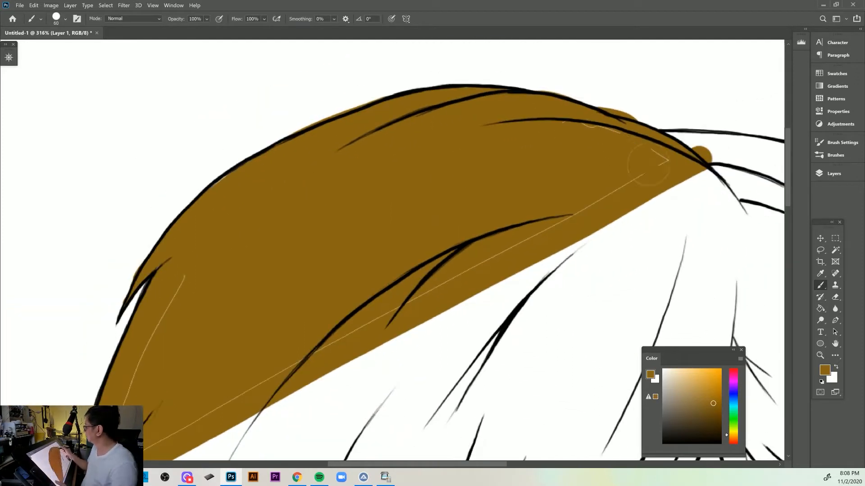
mouse_move(648, 164)
left_mouse_down()
mouse_move(585, 124)
mouse_move(324, 342)
mouse_move(176, 432)
left_mouse_up()
left_click_drag(184, 276, 137, 367)
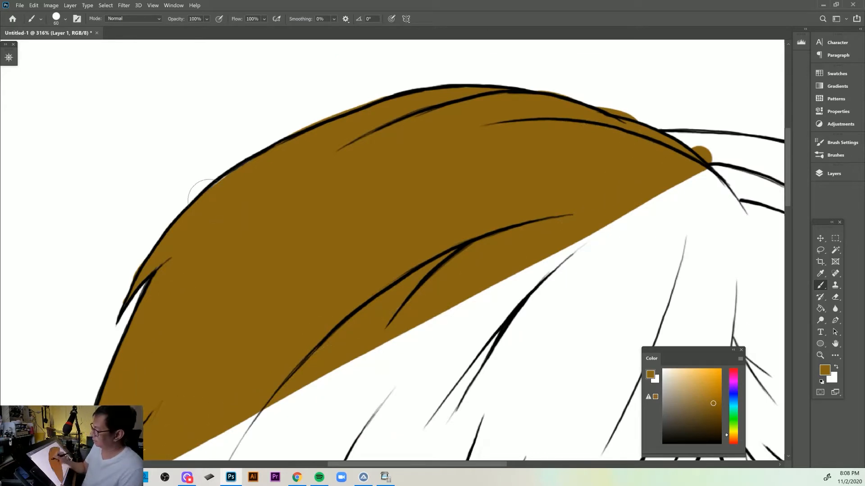
left_click_drag(280, 322, 374, 174)
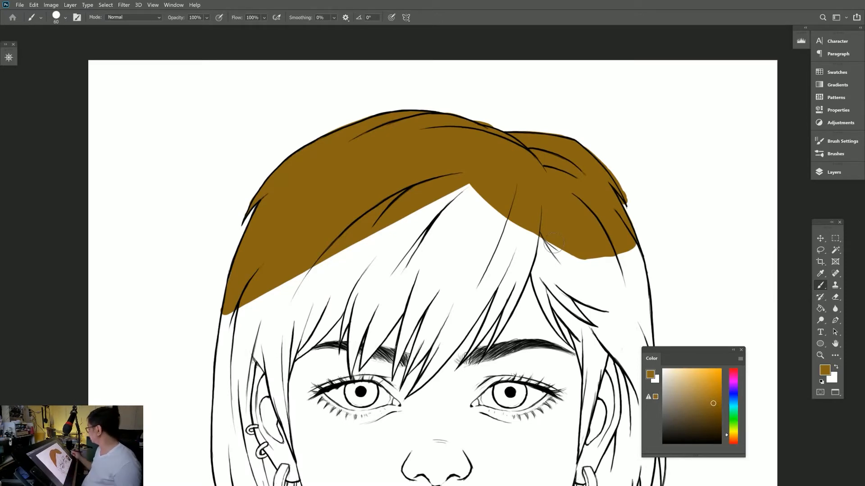
- Try a Magic Wand selection beside the hair with the empty Layer 1 active, and clear the selection
left_click(833, 172)
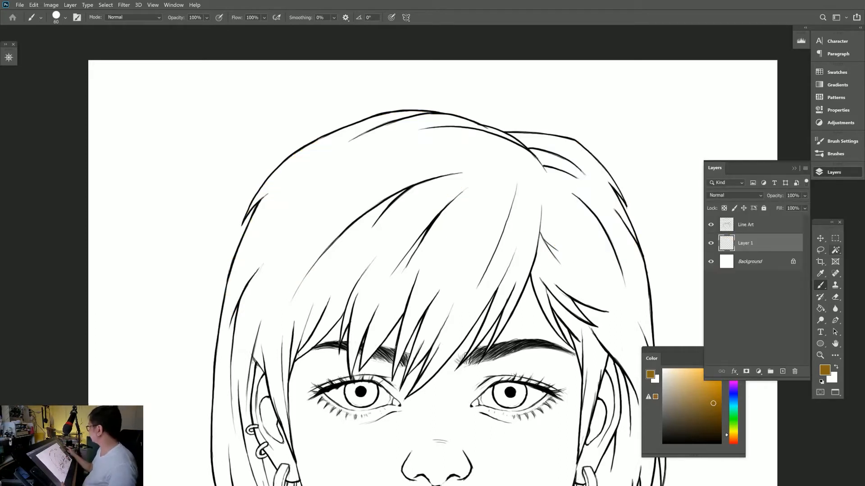
left_click(835, 250)
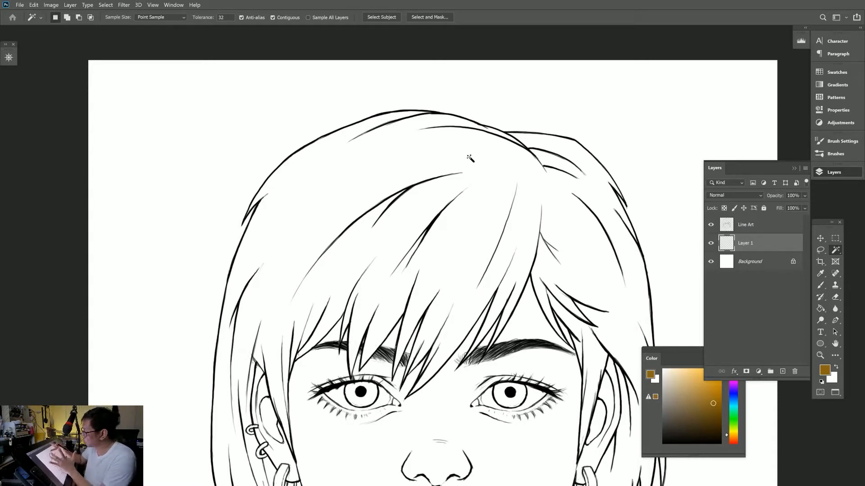
left_click(769, 225)
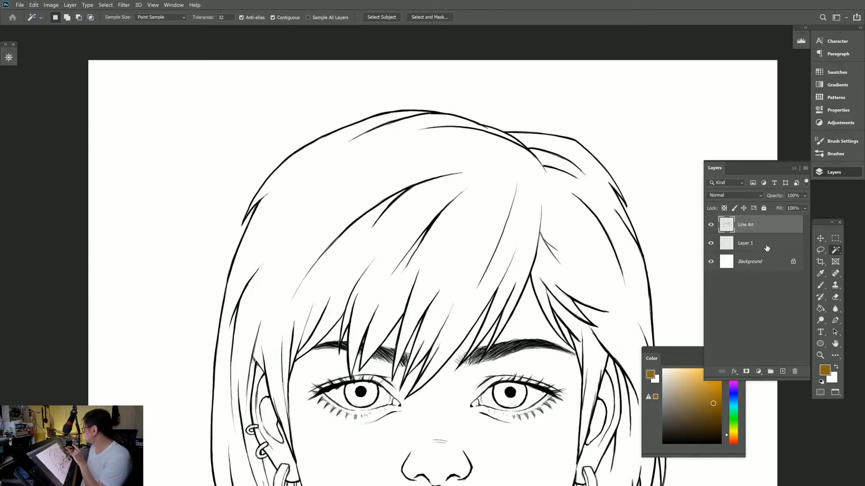
left_click(767, 243)
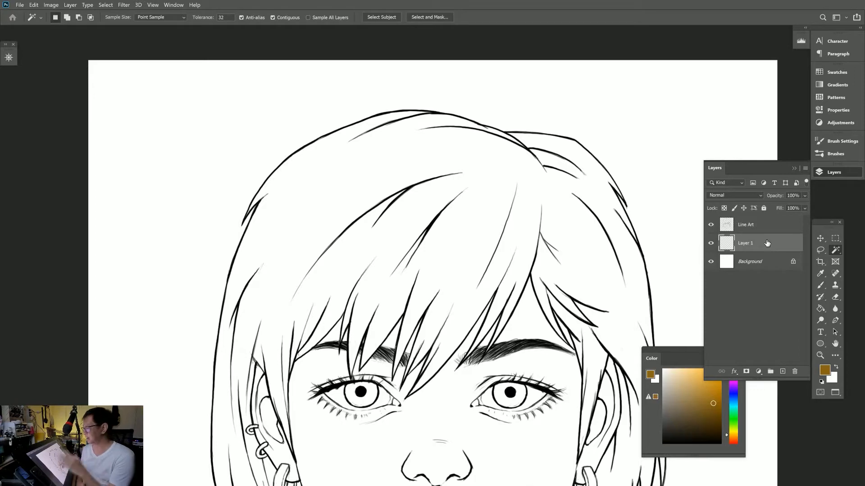
left_click(184, 334)
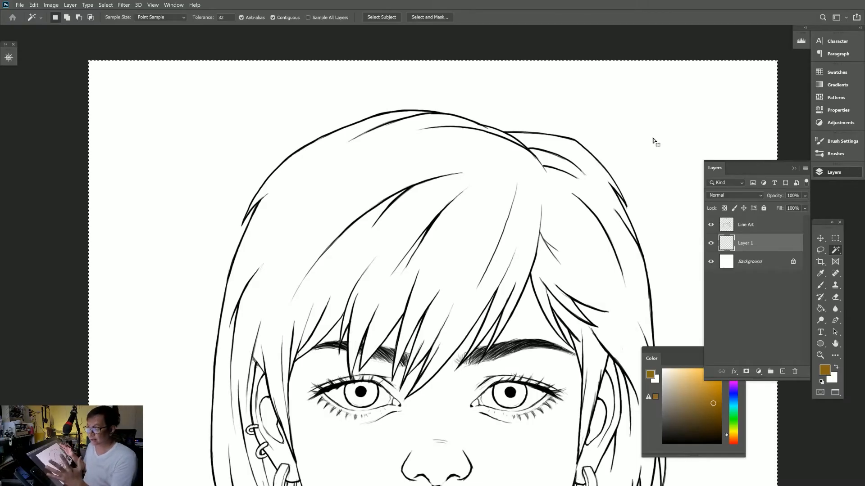
key("ctrl+d")
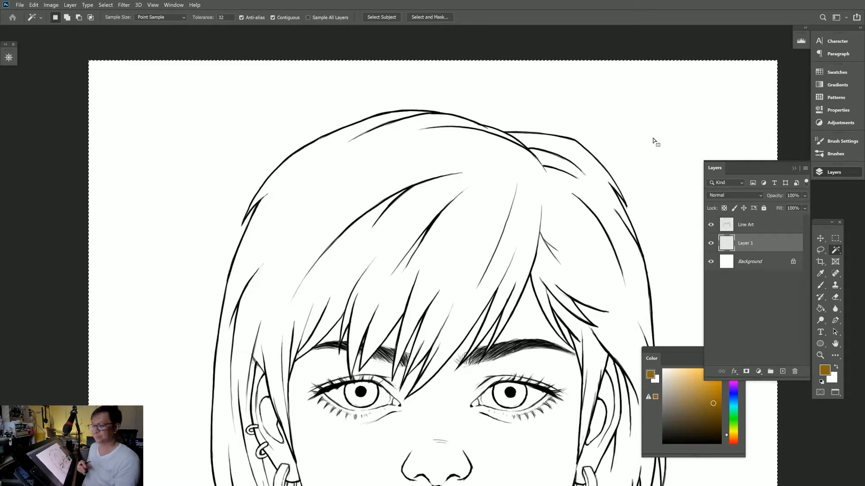
- Select the hair interior with the Magic Wand on the Line Art layer, and deselect it
left_click(760, 228)
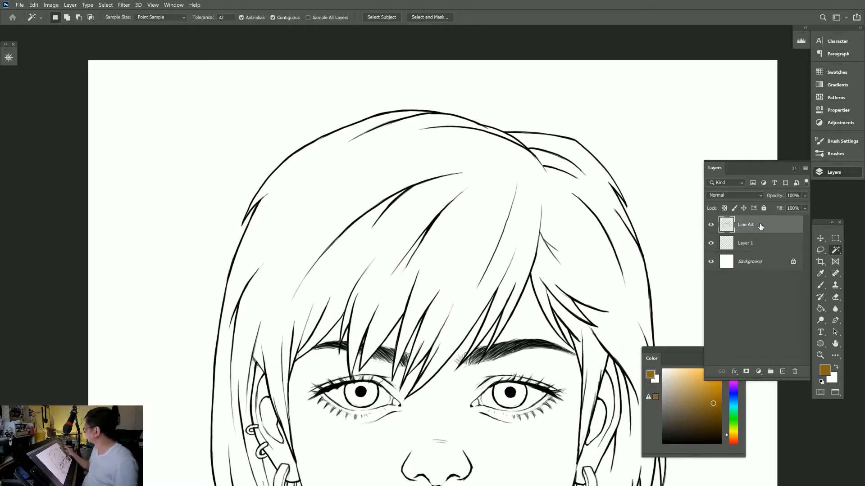
left_click_drag(462, 385, 411, 321)
scroll(412, 321, "down", 3)
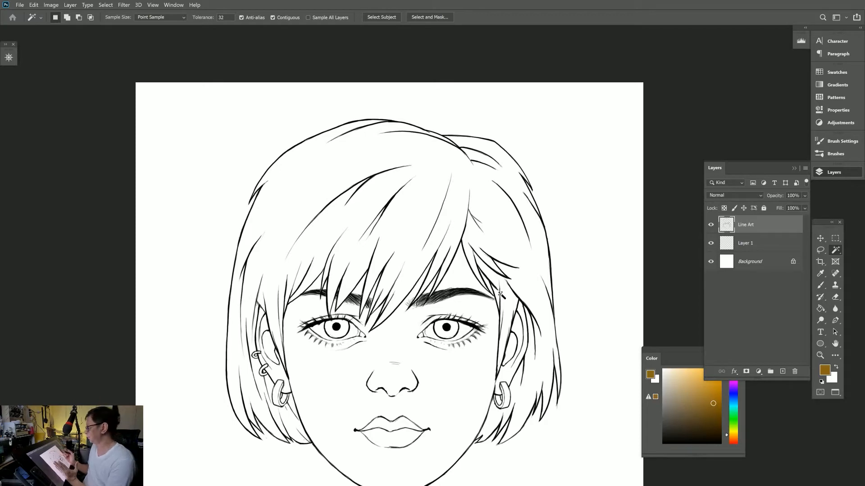
left_click(324, 177)
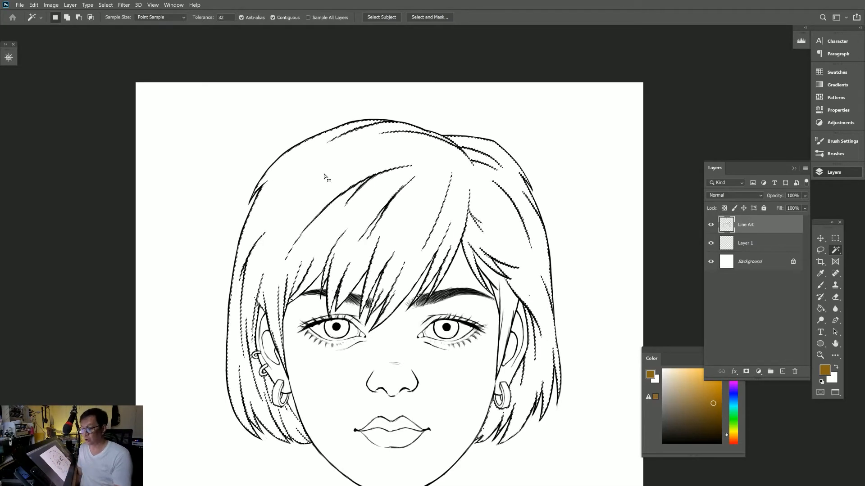
key("ctrl+d")
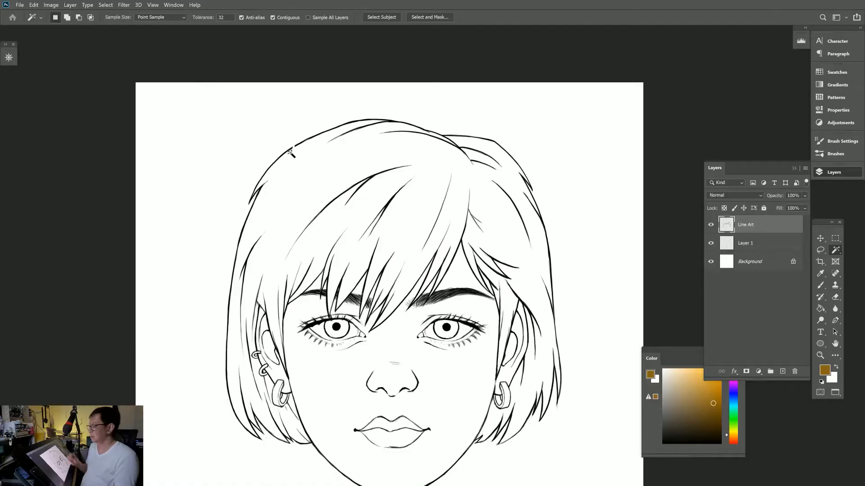
- Try selecting the hair on Line Art through the gap in its outline and filling Layer 1 with brown, then undo the fill and deselect
left_click(315, 184)
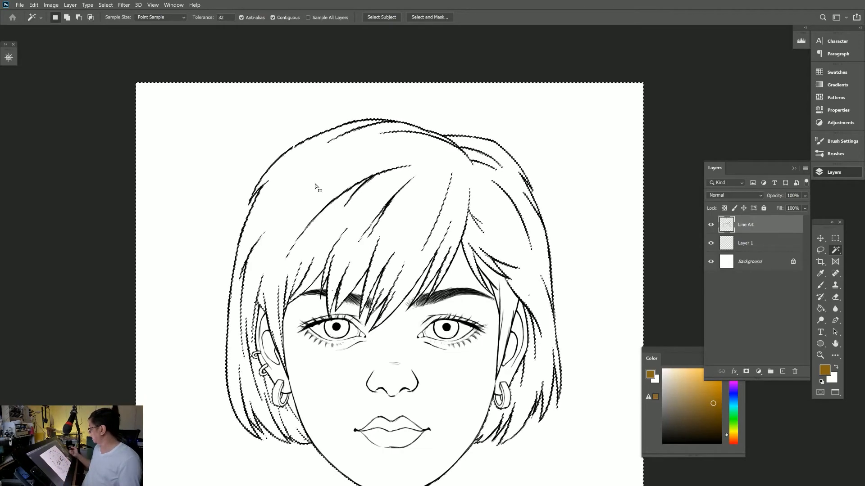
left_click(772, 247)
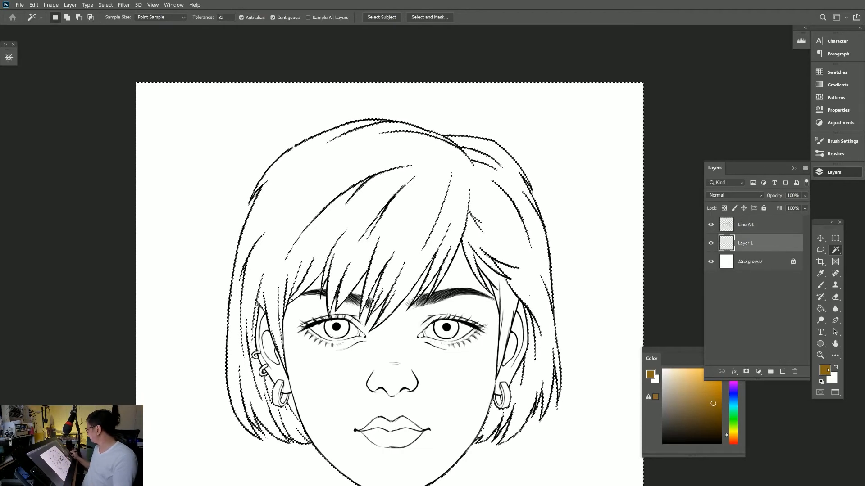
key("g")
left_click(511, 246)
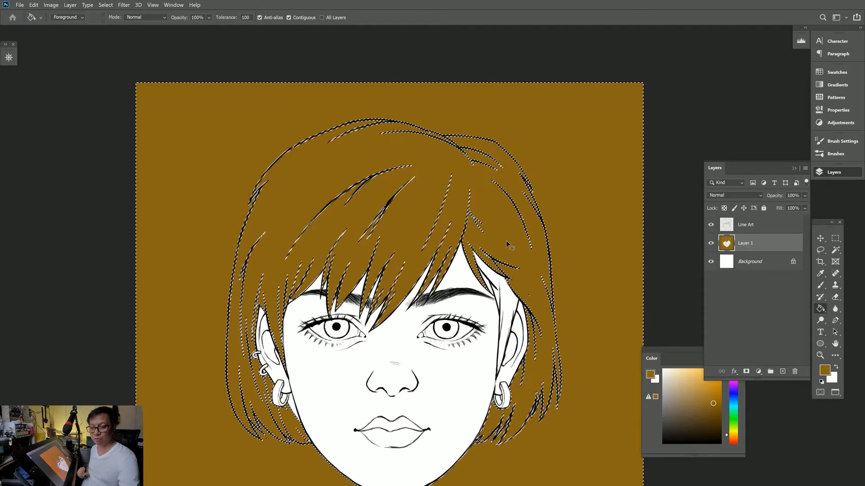
key("ctrl+z")
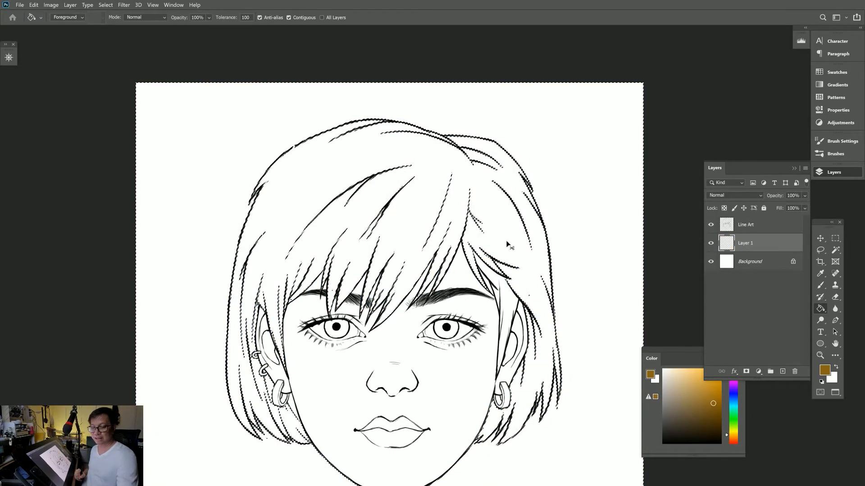
key("ctrl+d")
- Select the hair interior on the Line Art layer with the Magic Wand, adding the separate hair sections beside the face and neck
left_click(754, 228)
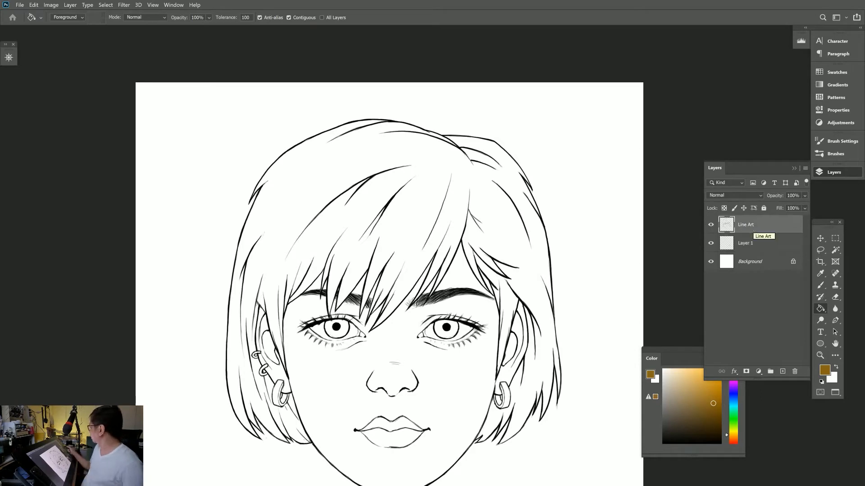
left_click(836, 249)
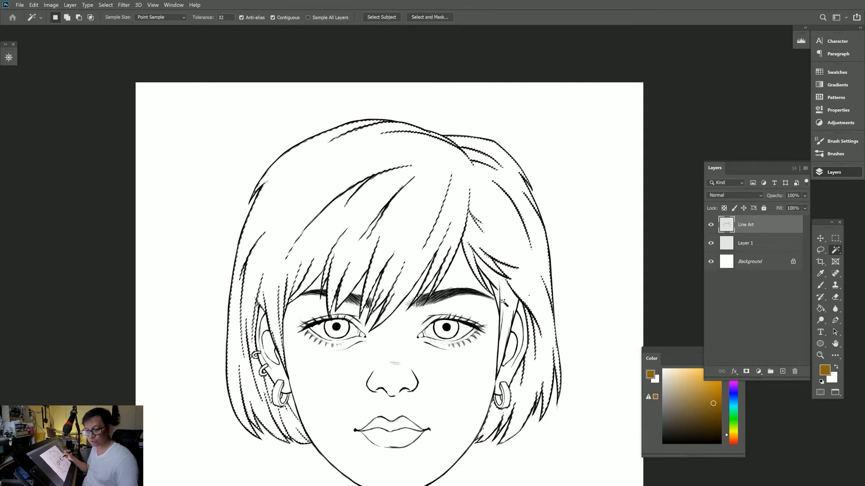
key("shift")
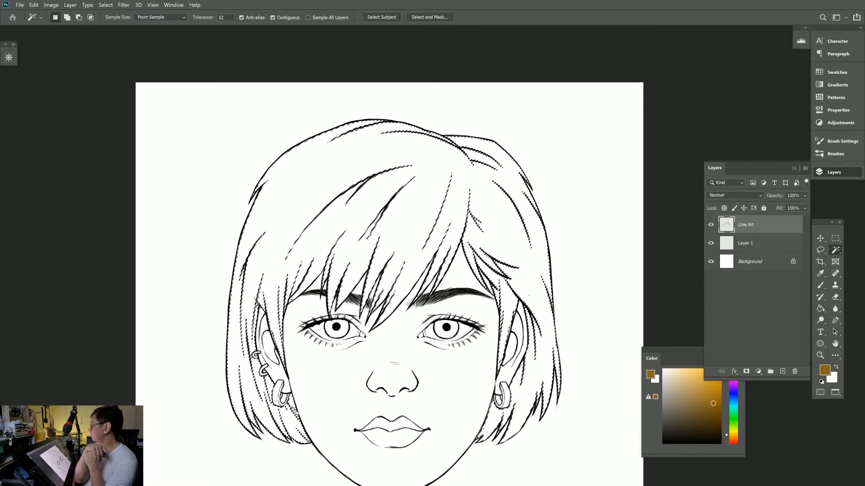
- Fill the hair selection with brown on Layer 1 using the Paint Bucket, and remove the selection
left_click(756, 245)
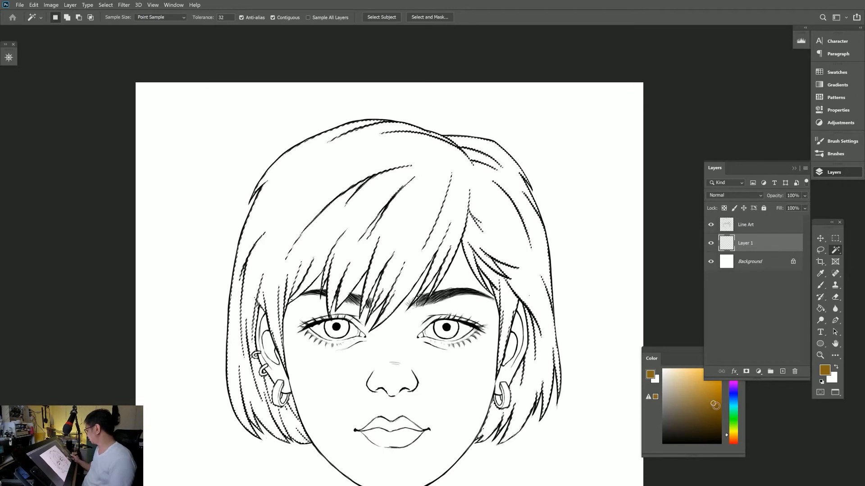
key("g")
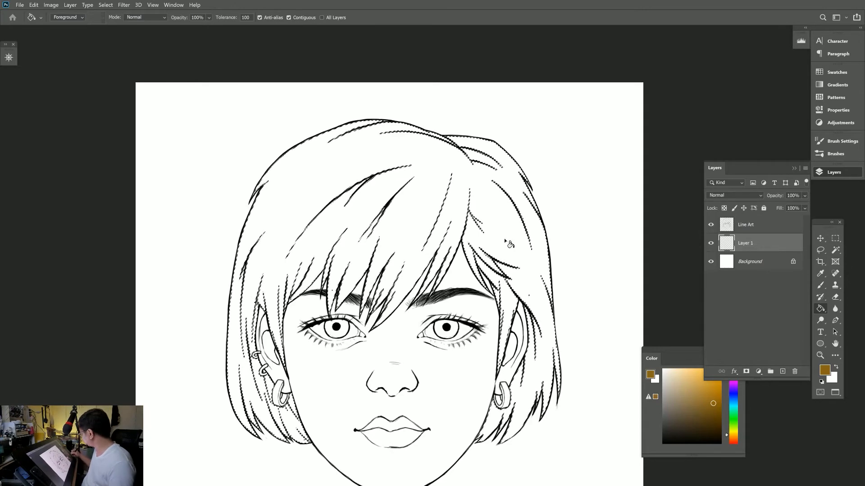
left_click(498, 225)
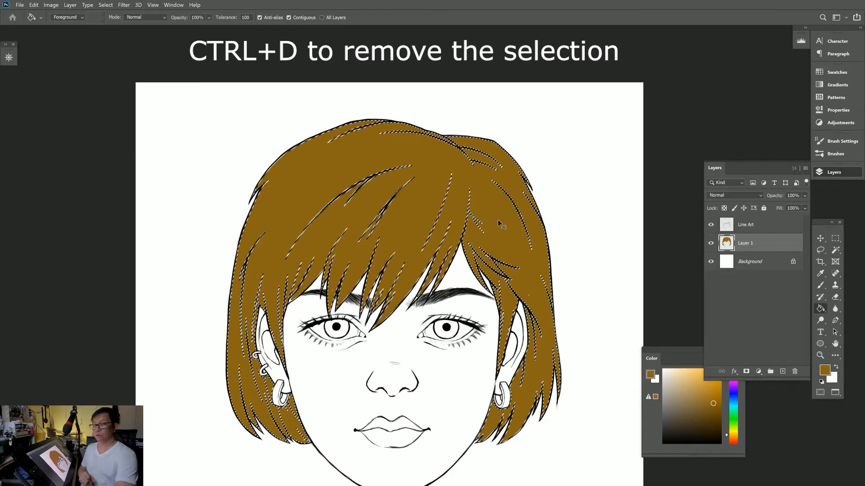
key("ctrl+d")
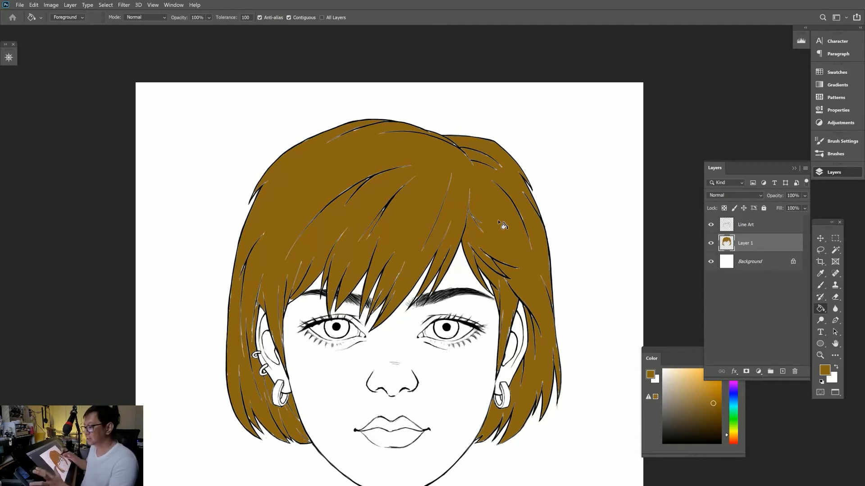
- Examine the edges where the brown hair fill meets the line art for unfilled pixels
scroll(383, 189, "up", 10)
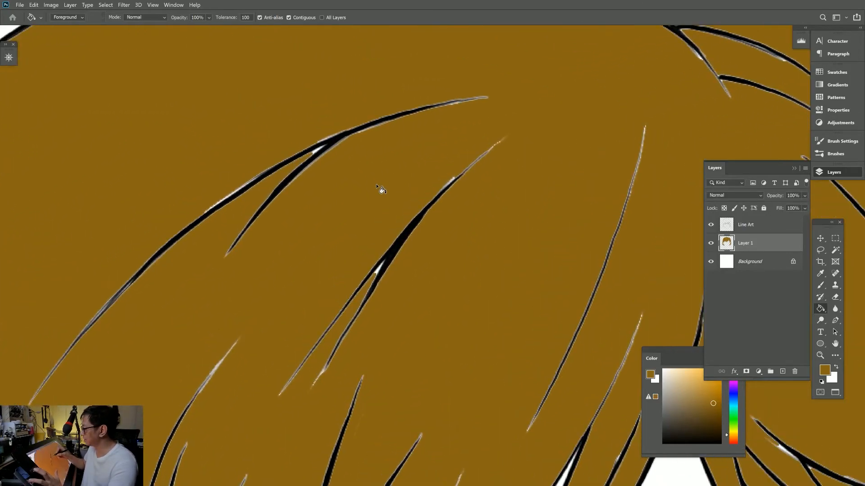
scroll(381, 190, "up", 8)
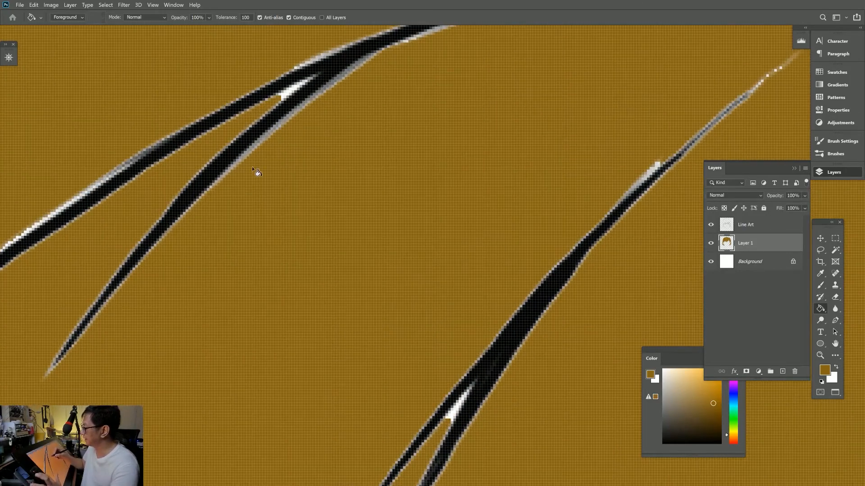
scroll(252, 160, "up", 1)
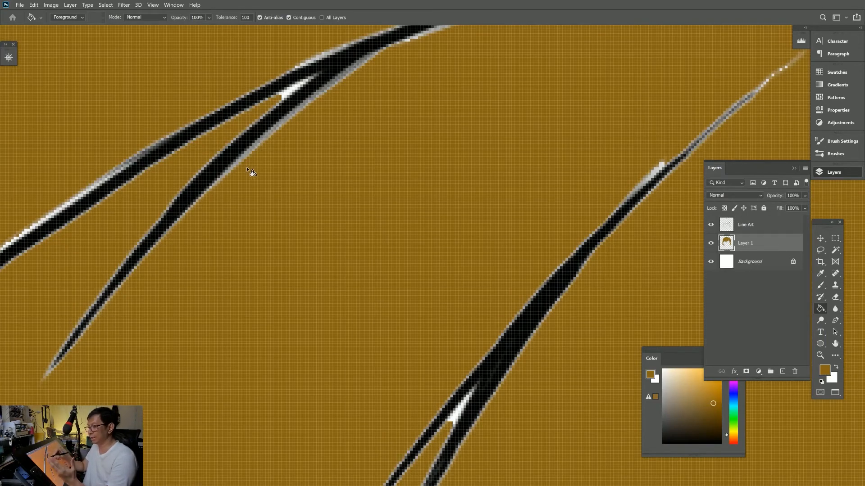
scroll(247, 167, "down", 2)
scroll(254, 155, "down", 2)
scroll(253, 153, "down", 8)
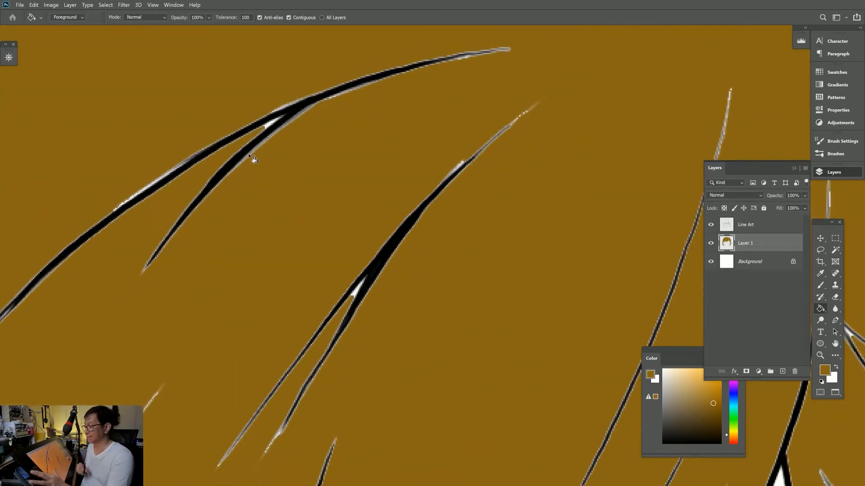
scroll(249, 154, "down", 4)
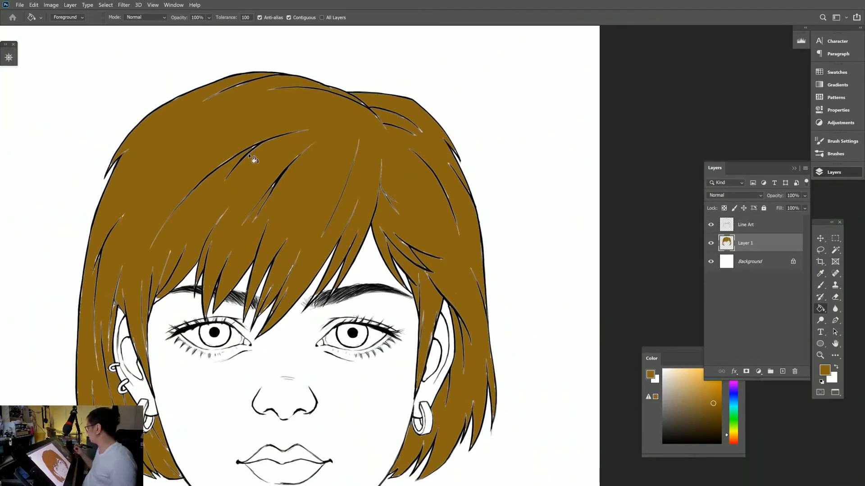
- Undo the brown hair fill and its deselection, and expand the hair selection by 1 pixel
key("ctrl+z")
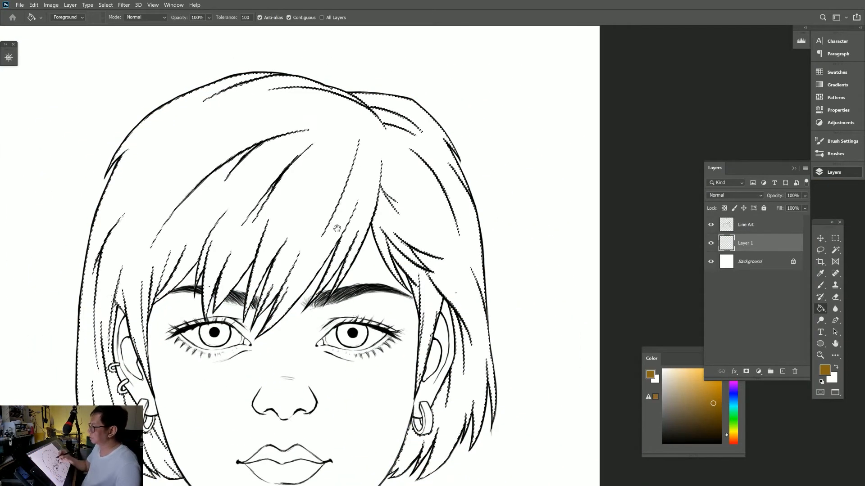
left_click_drag(336, 232, 426, 249)
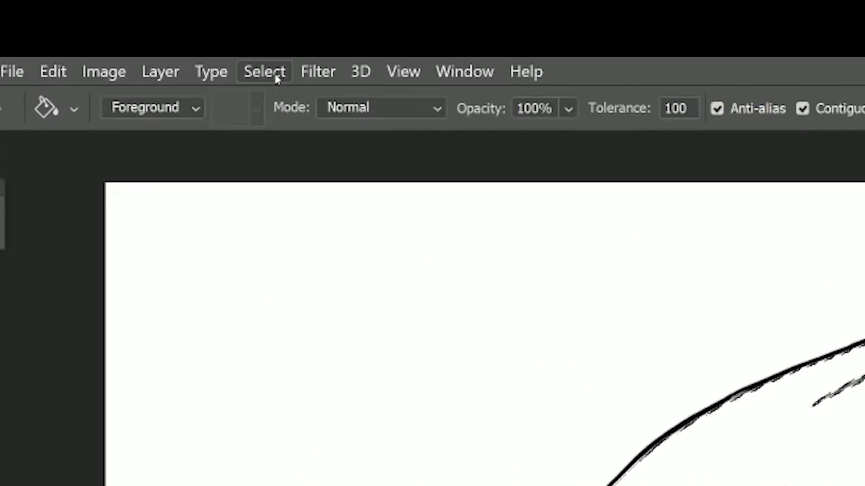
left_click(277, 73)
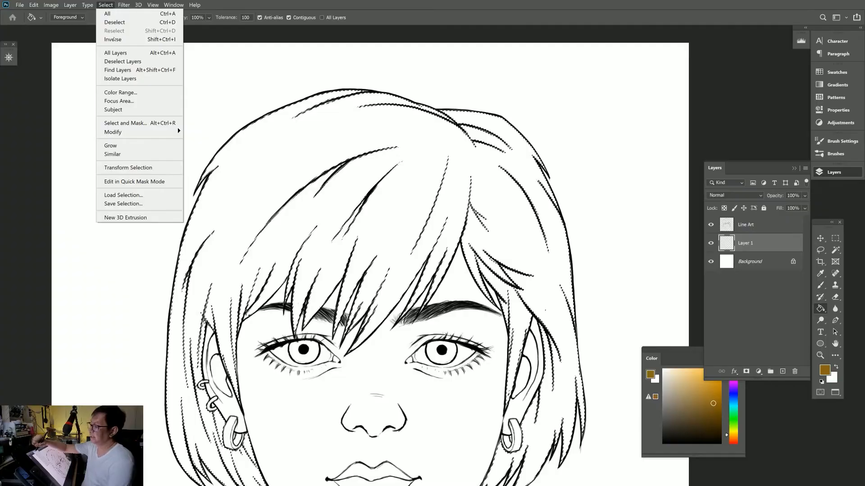
mouse_move(323, 446)
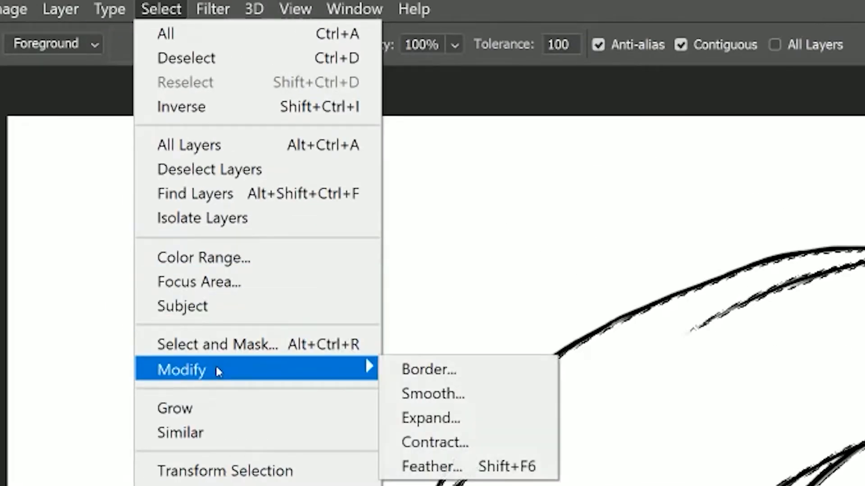
left_click(431, 418)
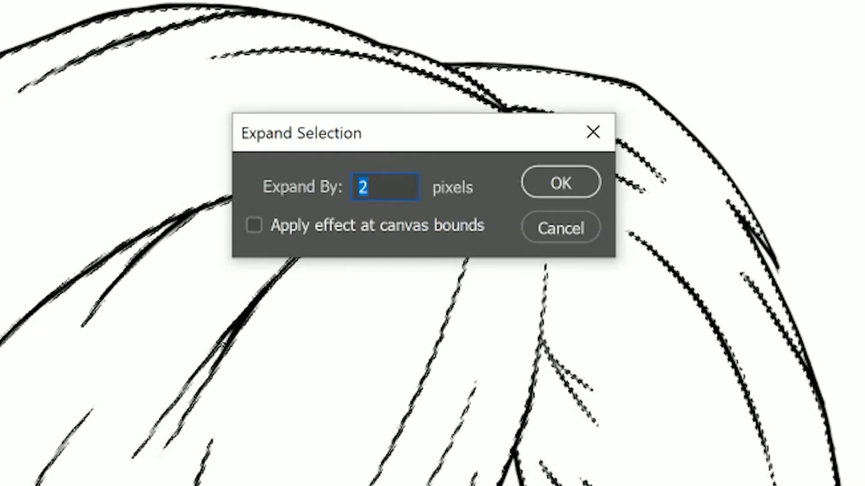
type("1")
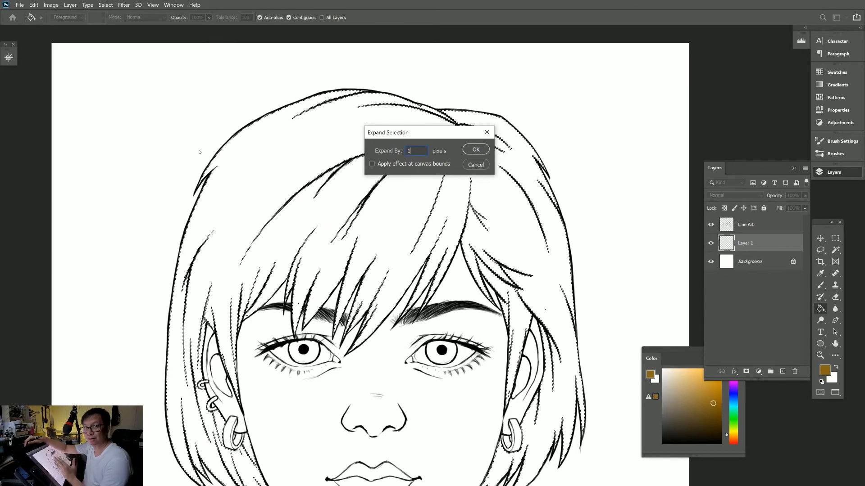
key("Return")
- Examine at pixel level how closely the expanded selection edge follows the hair strands
scroll(485, 168, "up", 5)
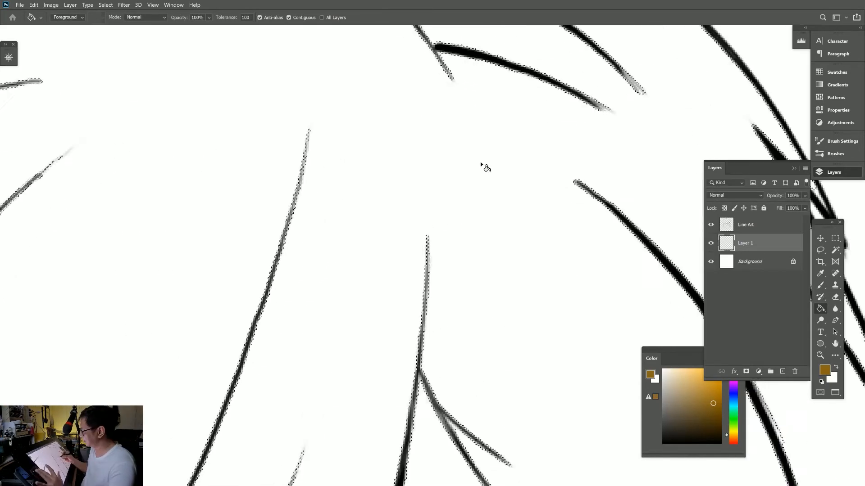
scroll(485, 168, "up", 2)
left_click_drag(248, 260, 716, 167)
scroll(446, 251, "down", 4)
scroll(442, 251, "up", 7)
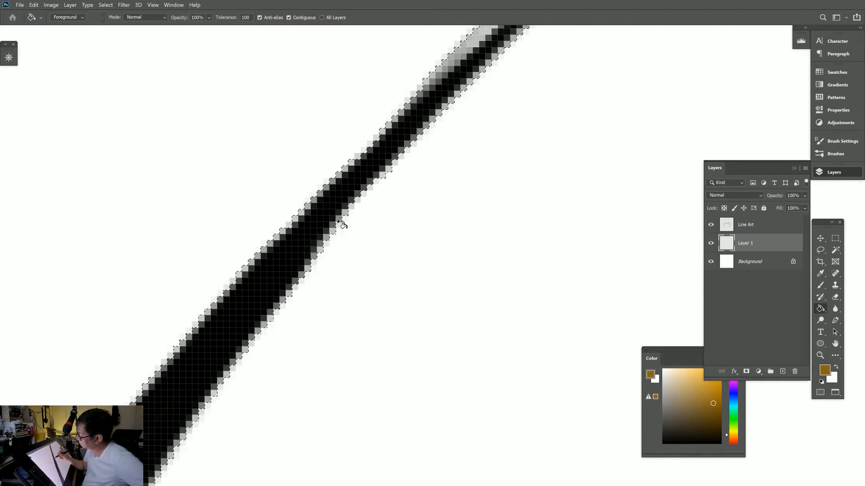
scroll(364, 192, "down", 6)
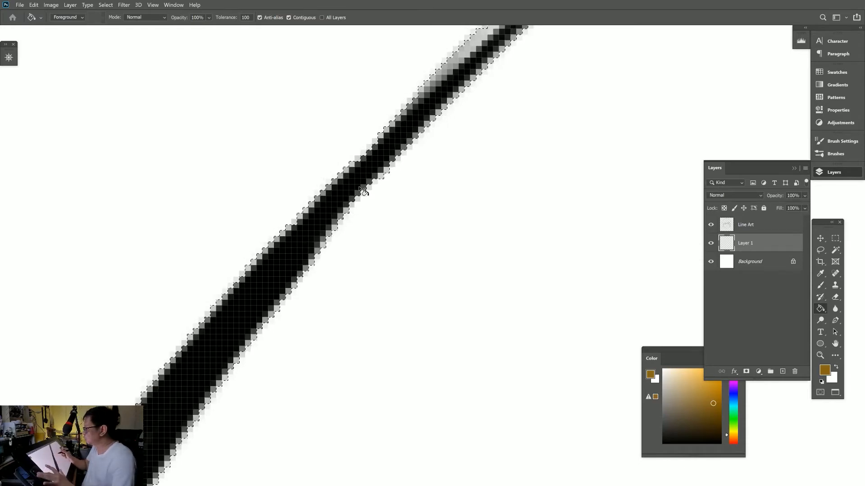
scroll(364, 192, "down", 4)
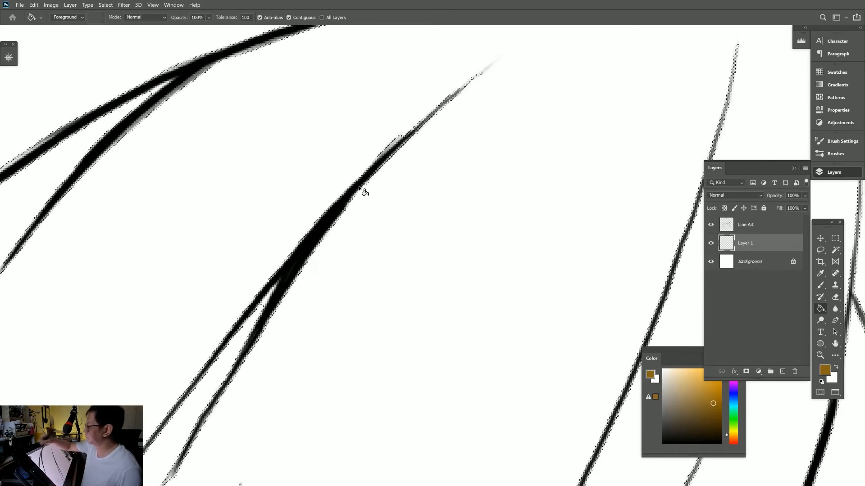
scroll(365, 192, "up", 3)
scroll(365, 192, "down", 3)
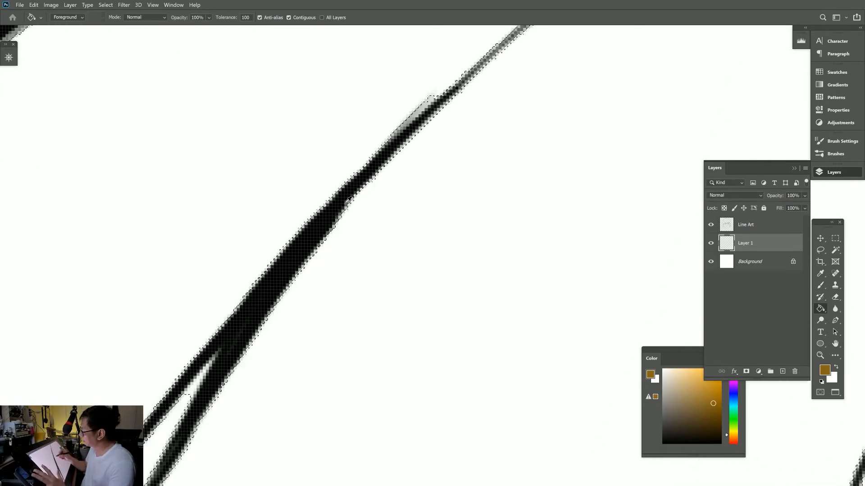
scroll(360, 182, "down", 2)
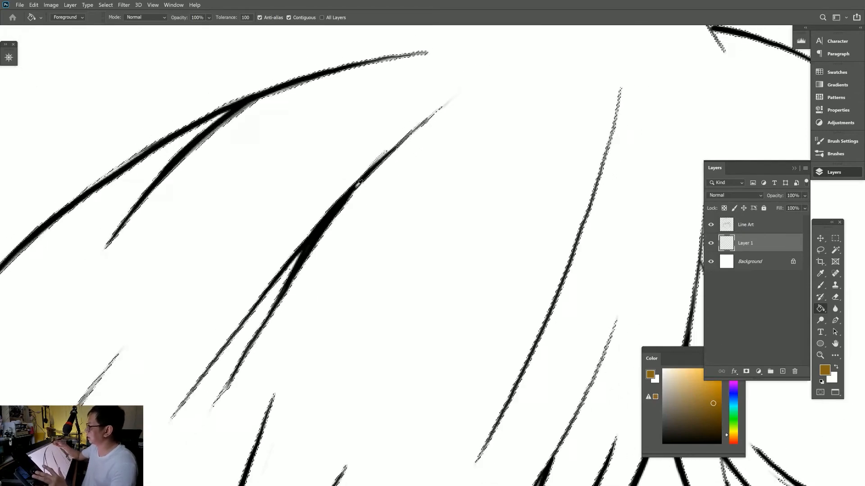
- Expand the hair selection by 2 pixels and fill it with brown on Layer 1 using the Paint Bucket
left_click(105, 6)
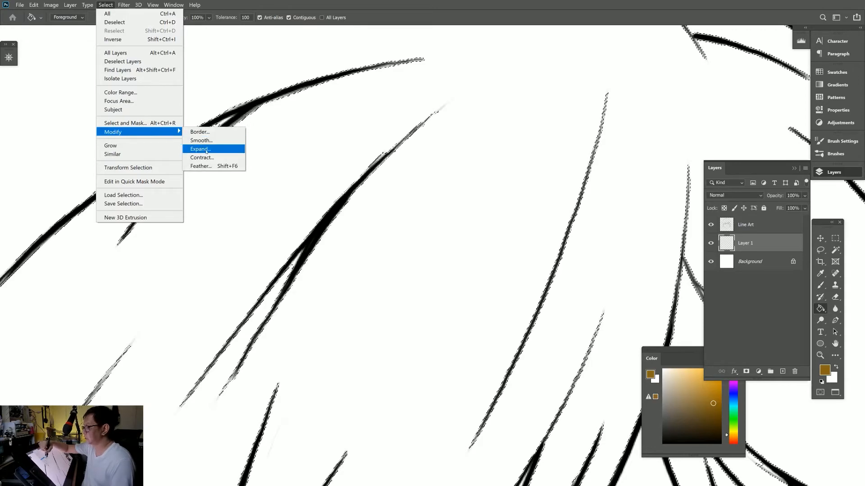
left_click(201, 149)
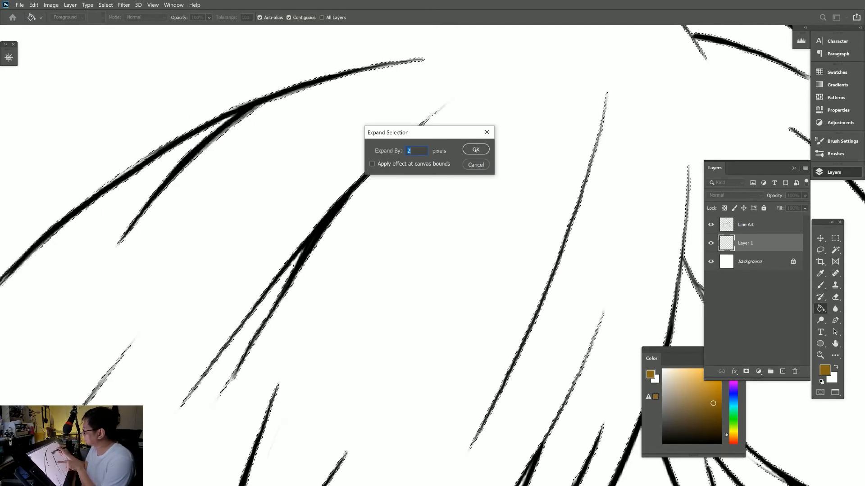
left_click(476, 150)
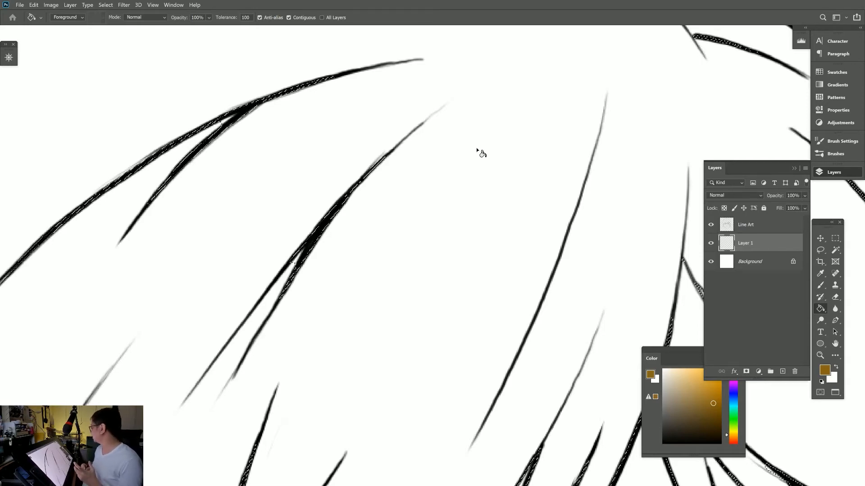
scroll(480, 153, "down", 1)
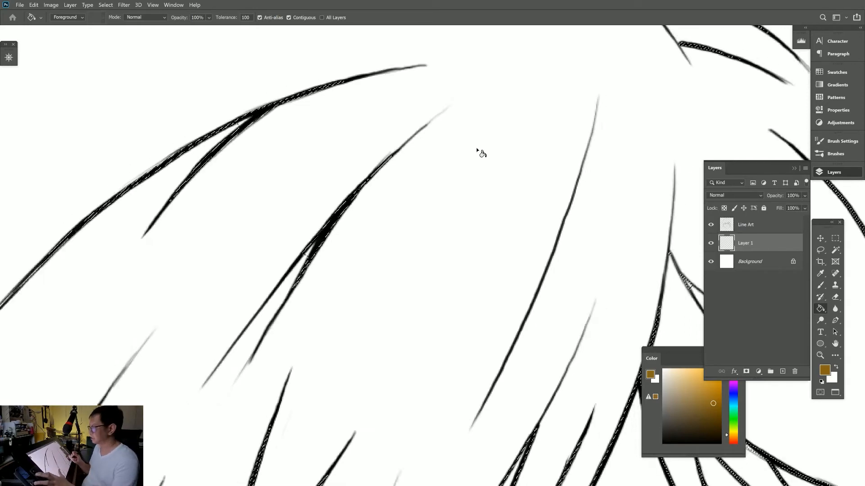
scroll(477, 147, "down", 5)
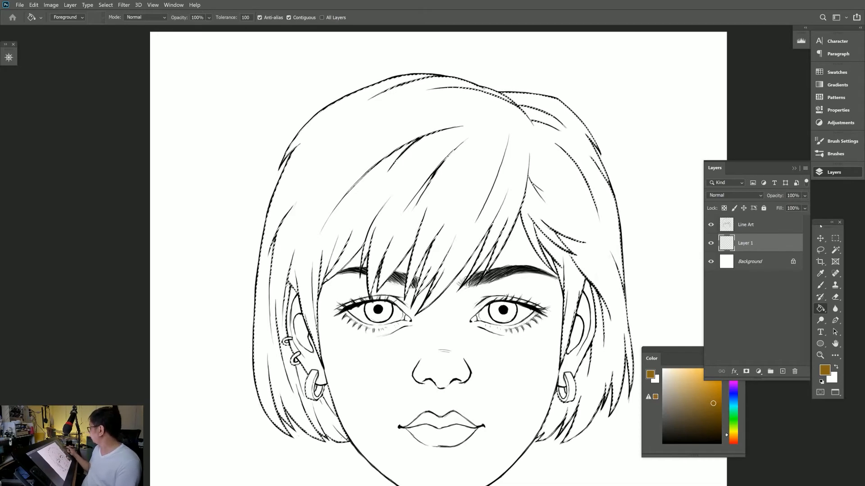
left_click(405, 186)
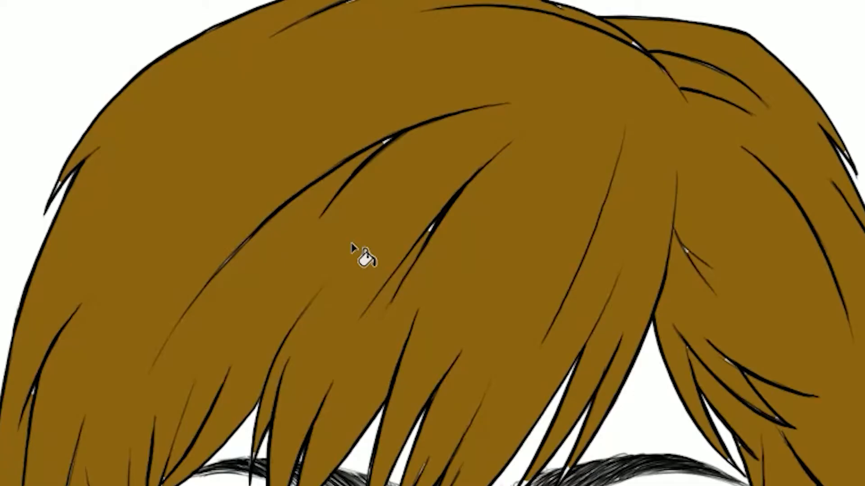
- Touch up the small white gaps between the hair lines on Layer 1 with a size 10 brown Brush
key("p")
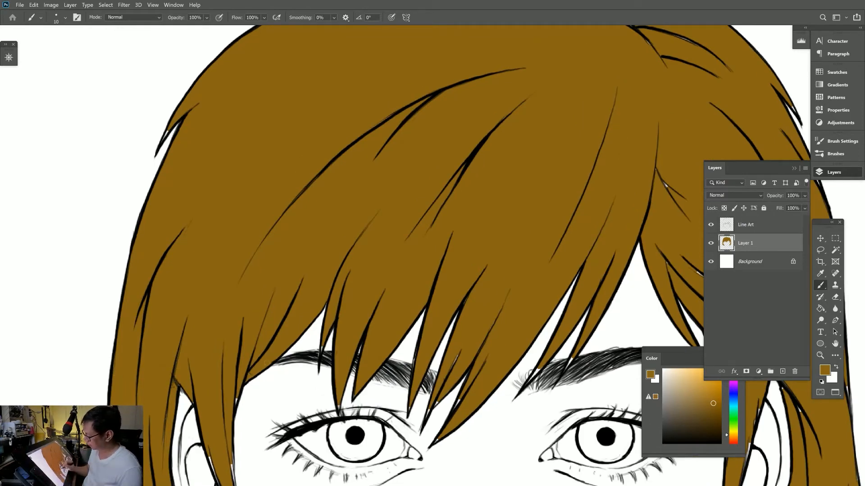
scroll(432, 252, "down", 5)
scroll(432, 252, "down", 3)
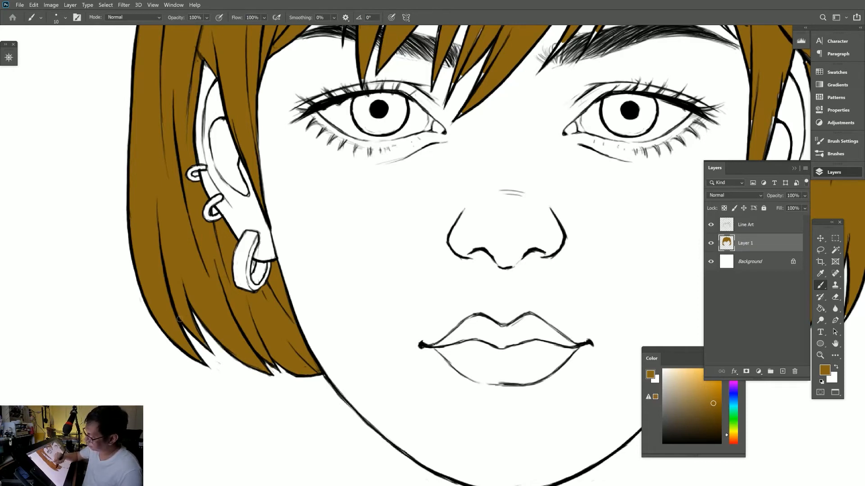
left_click_drag(296, 134, 369, 321)
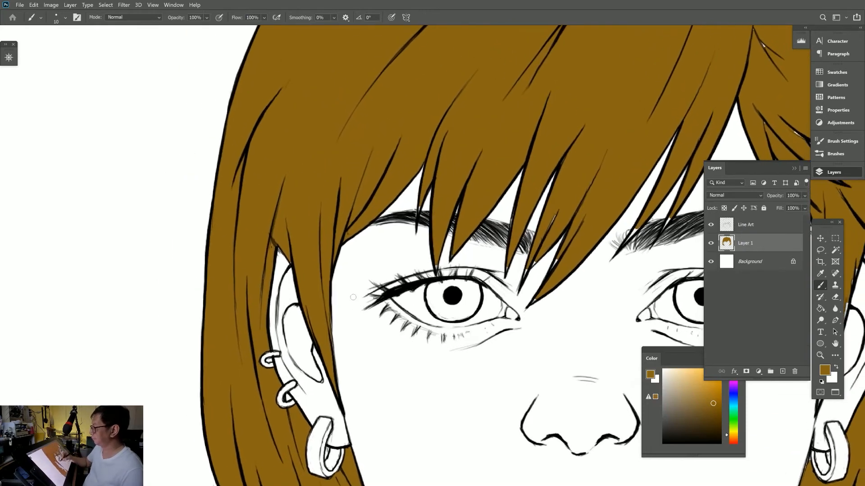
left_click_drag(753, 38, 552, 266)
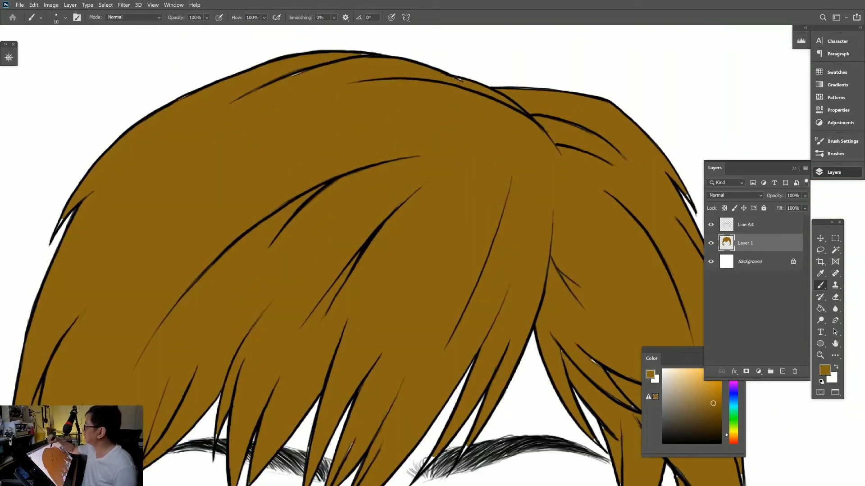
key("ctrl+0")
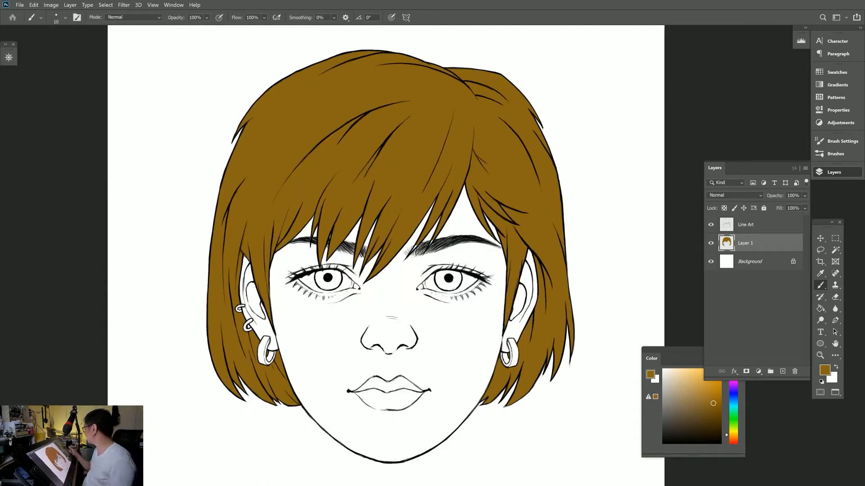
- Hide Layer 1 and activate the Pen tool, trying Path mode before setting it to Shape with a brown fill
left_click(712, 243)
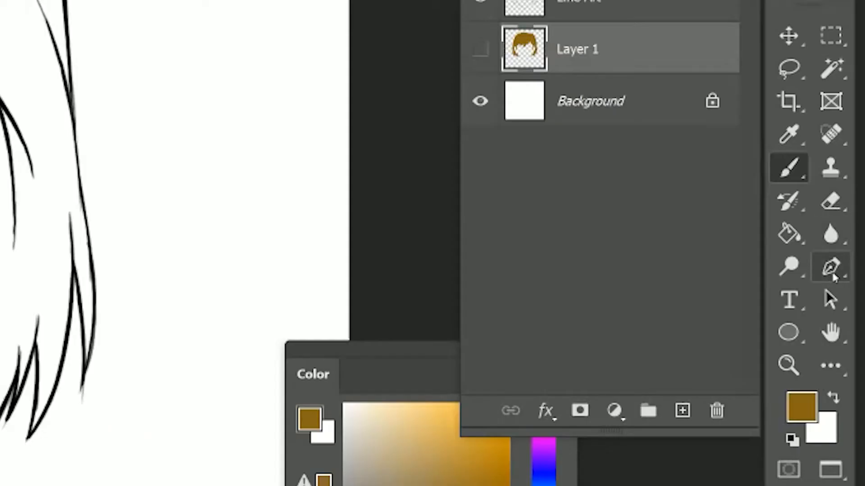
left_click(832, 270)
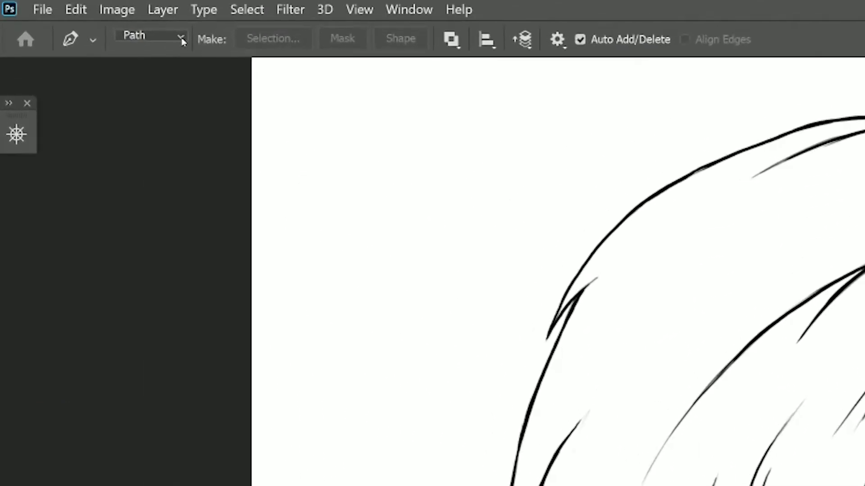
left_click(182, 40)
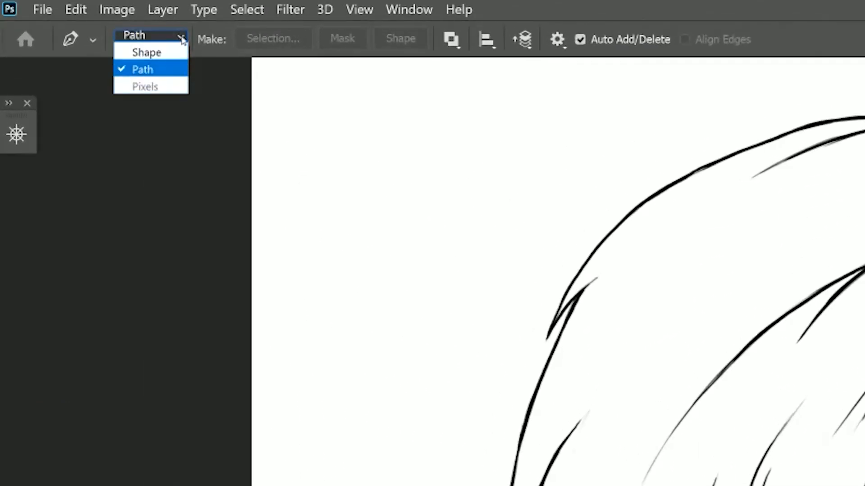
left_click(179, 53)
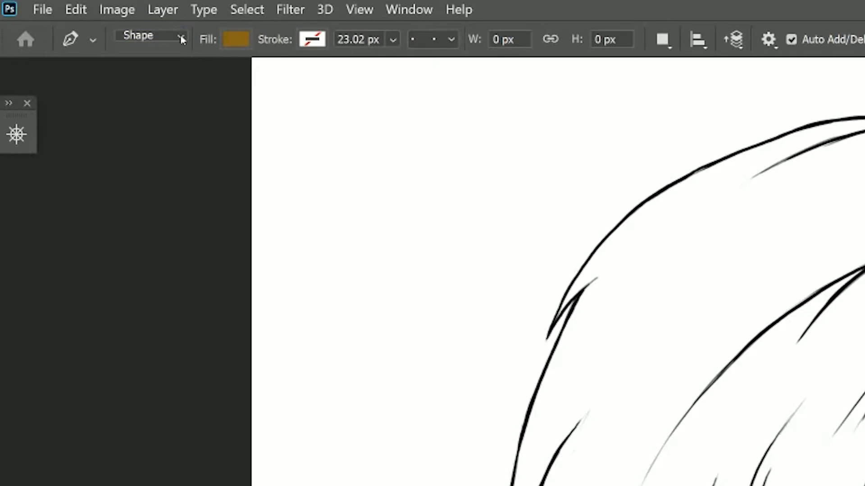
left_click(182, 39)
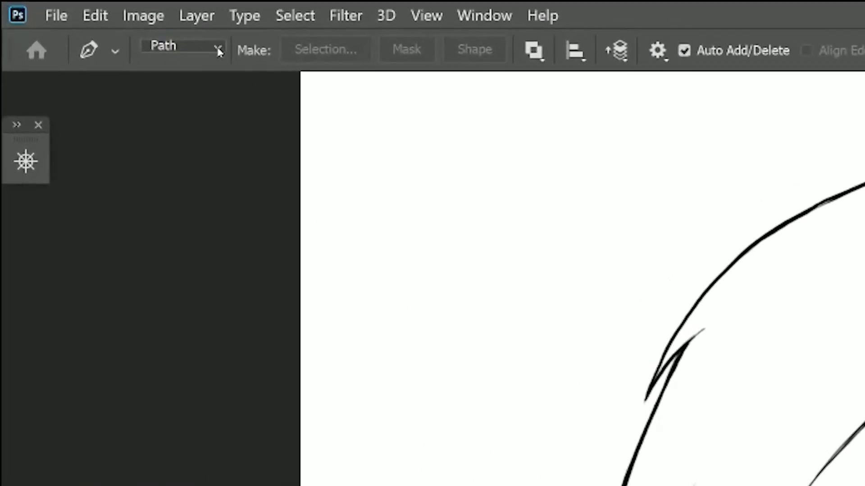
left_click(75, 16)
left_click(213, 66)
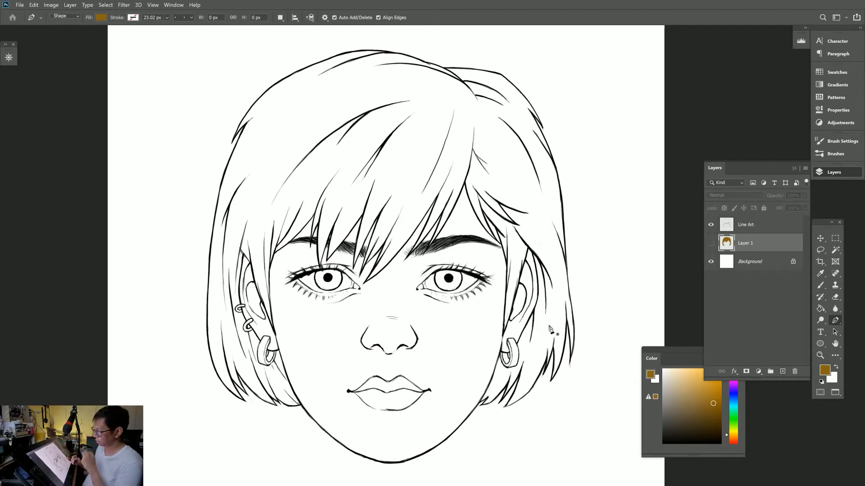
scroll(301, 411, "up", 3)
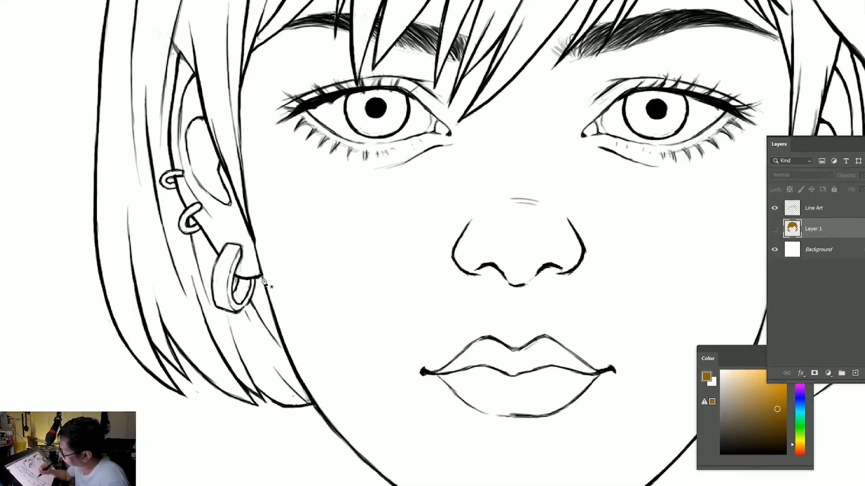
- Start the brown hair shape with the Pen tool at the earlobe, tracing down the face edge and around the first hair tips
left_click(263, 277)
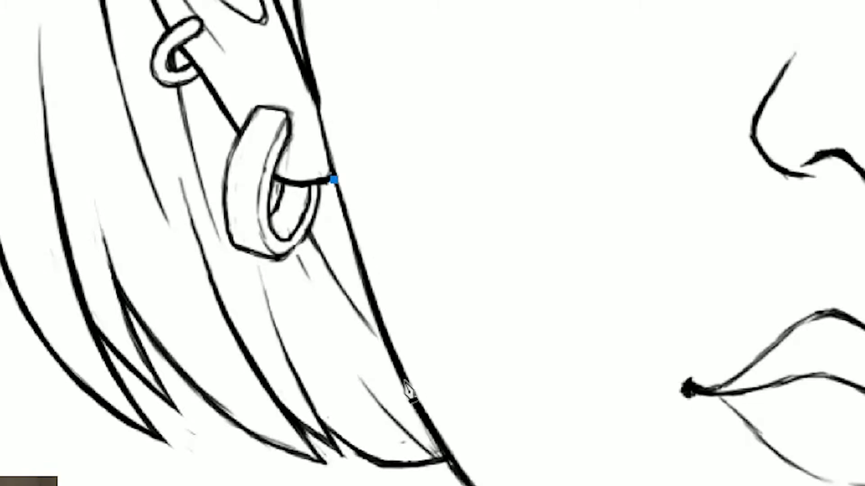
left_click_drag(407, 383, 432, 430)
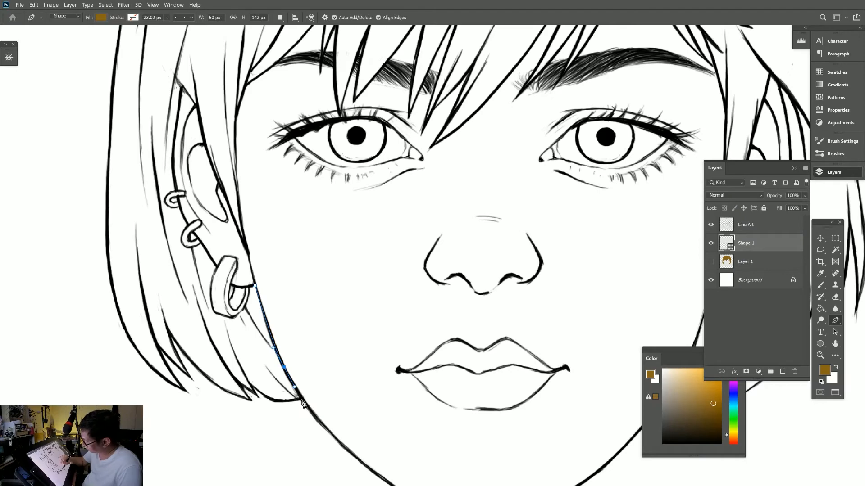
left_click(302, 401)
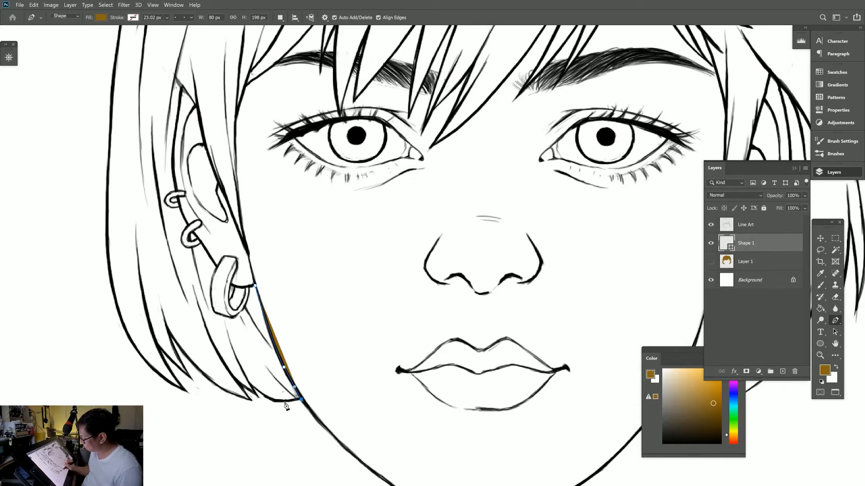
left_click(285, 402)
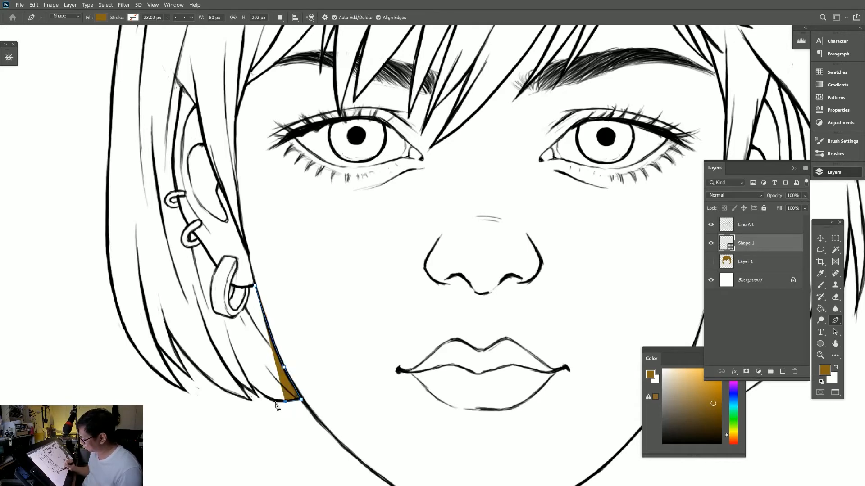
left_click(269, 399)
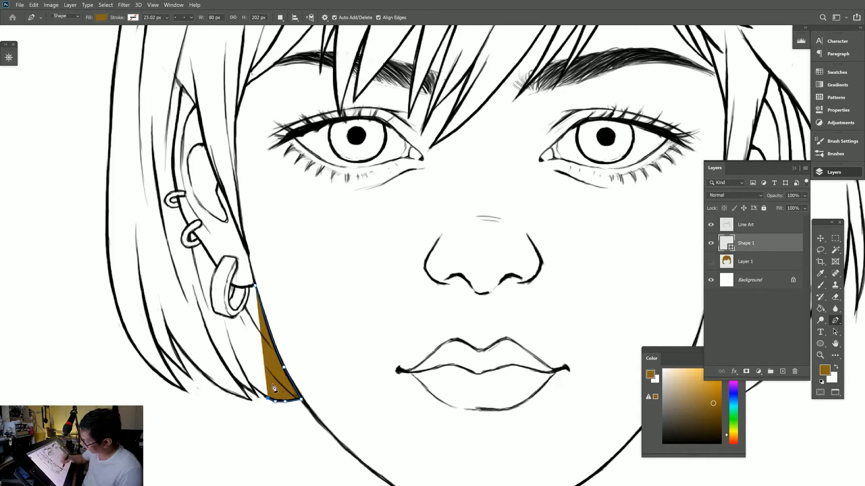
left_click(248, 382)
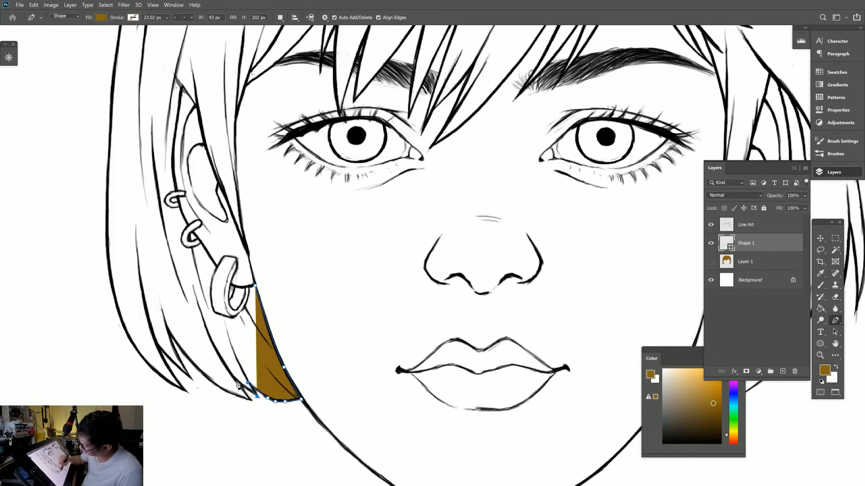
left_click(236, 381)
left_click(251, 400)
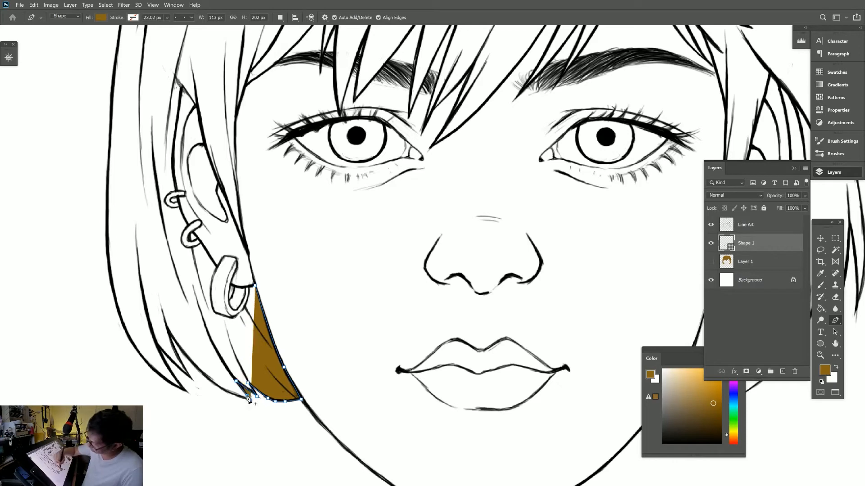
- Extend the pen outline along the bottom edge of the hair and around the pointed outer locks
left_click_drag(190, 362, 168, 336)
left_click(168, 332)
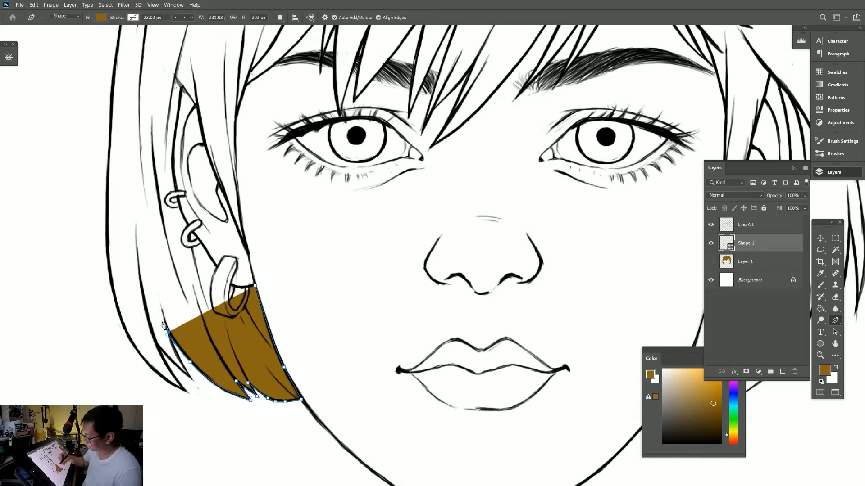
left_click(172, 342)
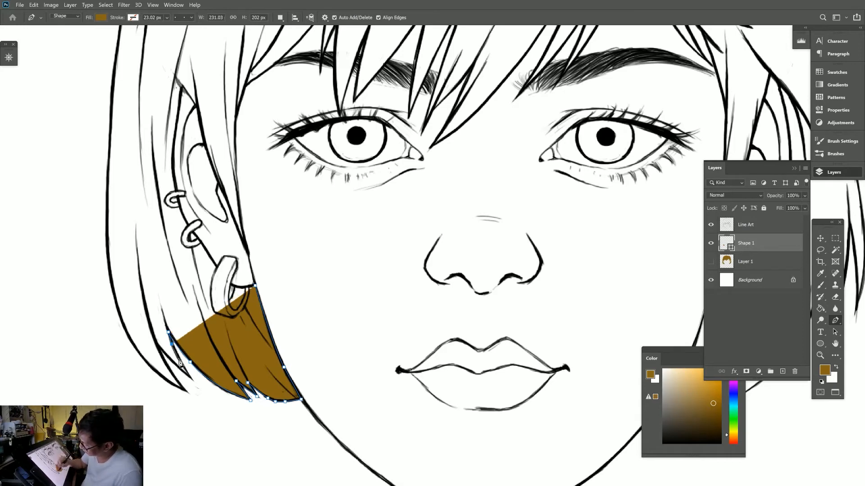
left_click(178, 359)
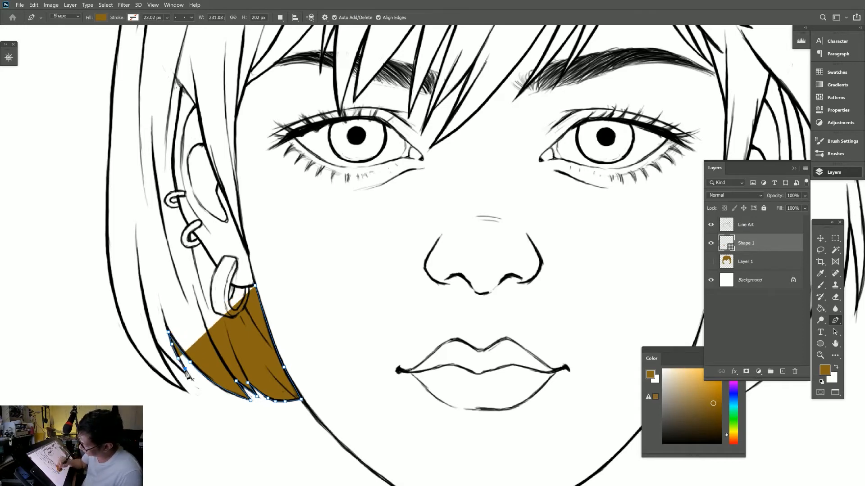
left_click(185, 370)
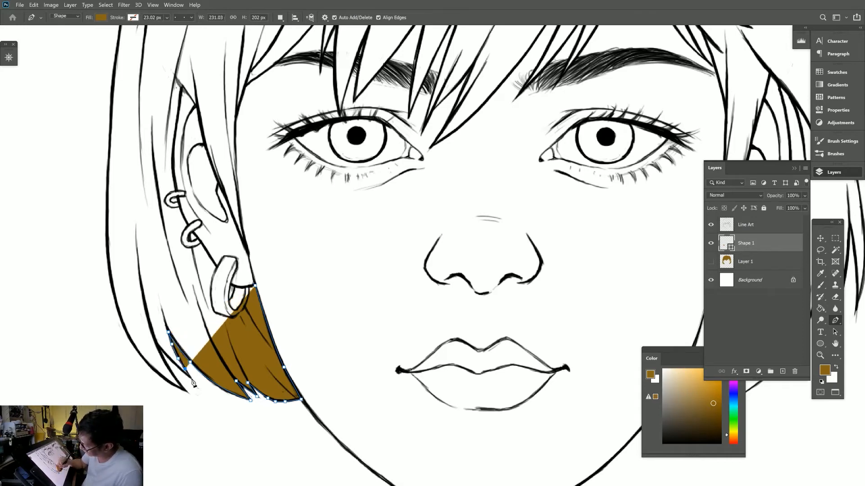
left_click(158, 345)
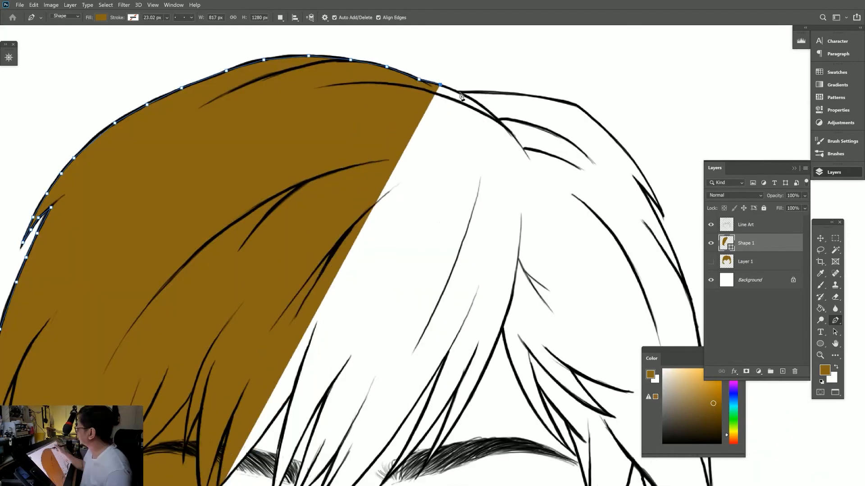
- Continue the pen outline over the crown, around the opposite side of the hair and along the fringe strands
left_click(553, 232)
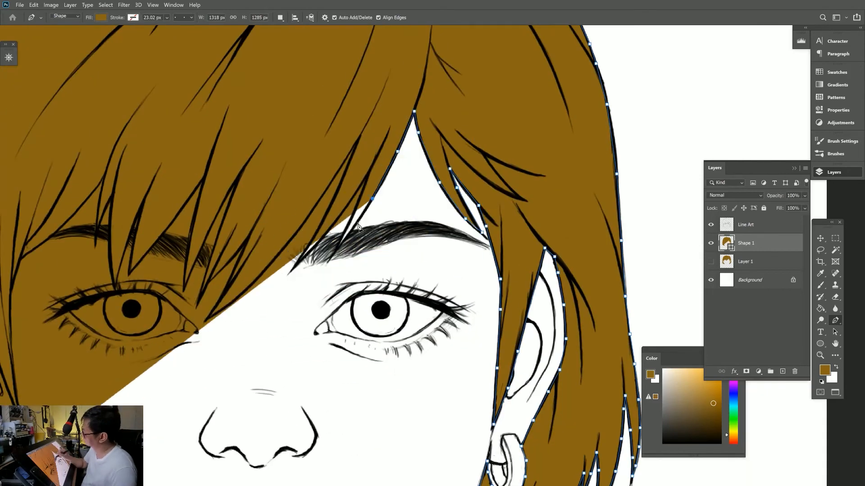
left_click(199, 255)
left_click(184, 288)
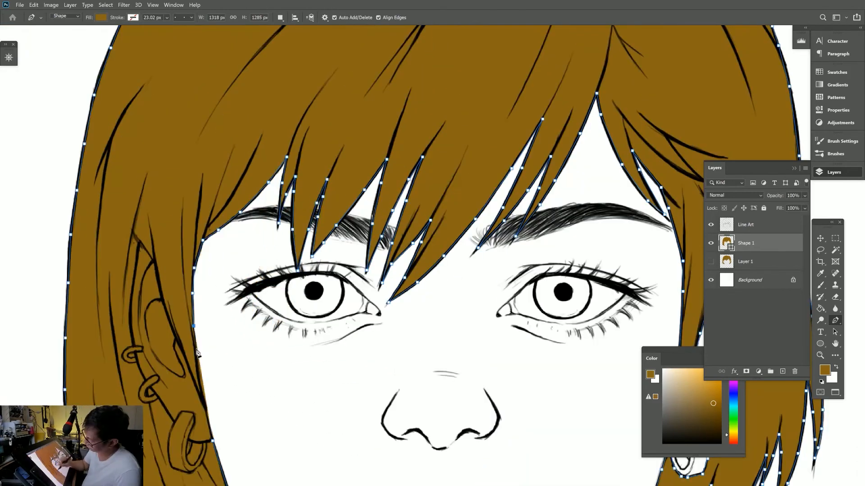
- Trace around the ear and its earrings with the Pen tool and close the hair shape at its starting point by the earlobe
left_click(167, 308)
left_click(167, 320)
left_click(170, 329)
left_click(188, 334)
left_click(196, 328)
left_click(204, 316)
left_click(211, 302)
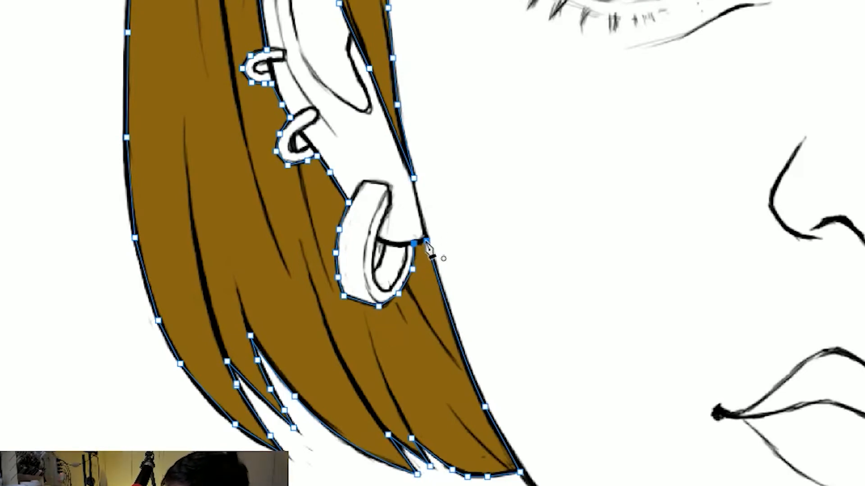
left_click(427, 243)
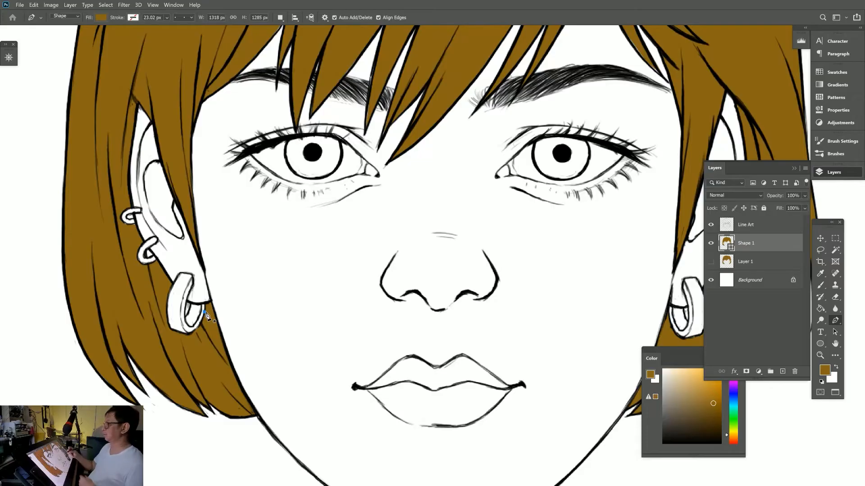
- Compare the pen-drawn hair on Shape 1 with the bucket-filled hair on Layer 1 by switching their visibility
scroll(207, 317, "down", 4)
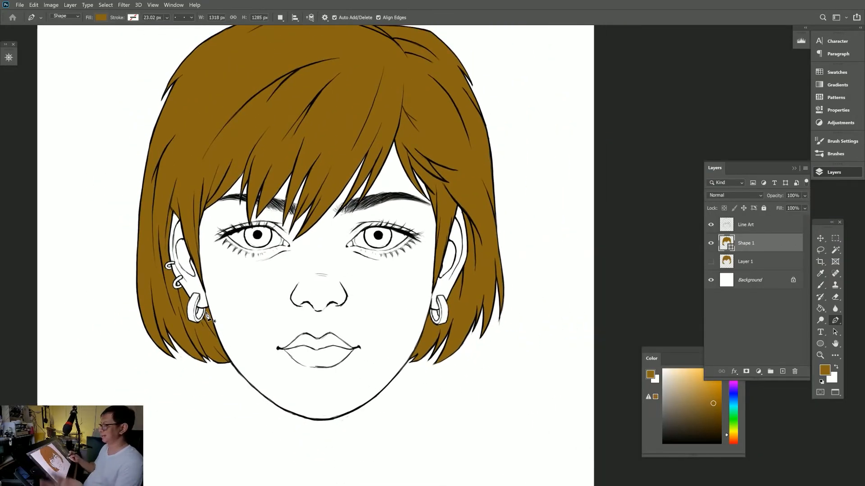
left_click_drag(436, 218, 519, 252)
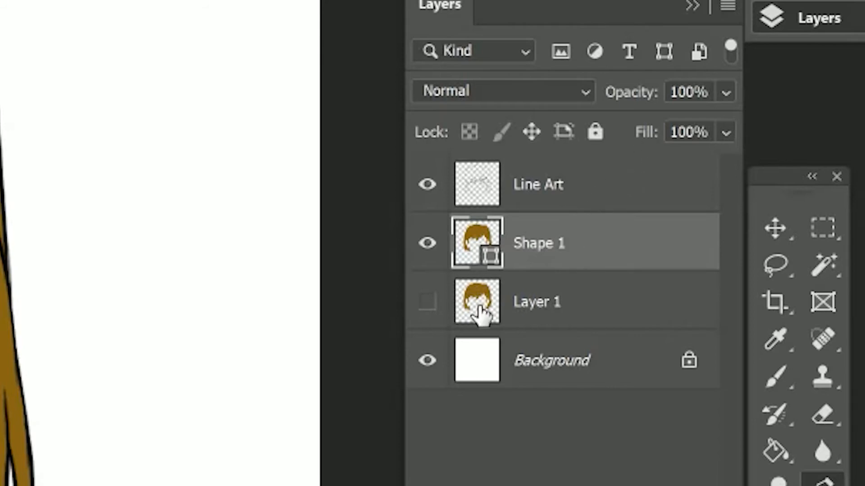
left_click(427, 302)
left_click(427, 244)
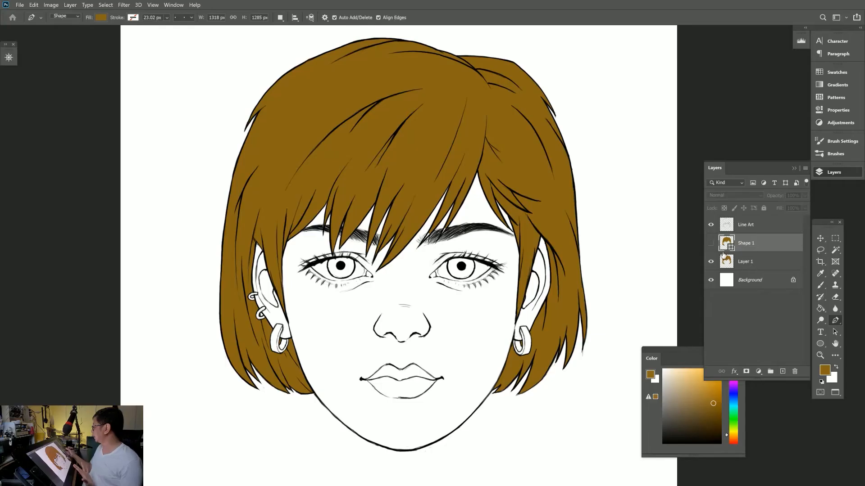
left_click(710, 244)
left_click(711, 263)
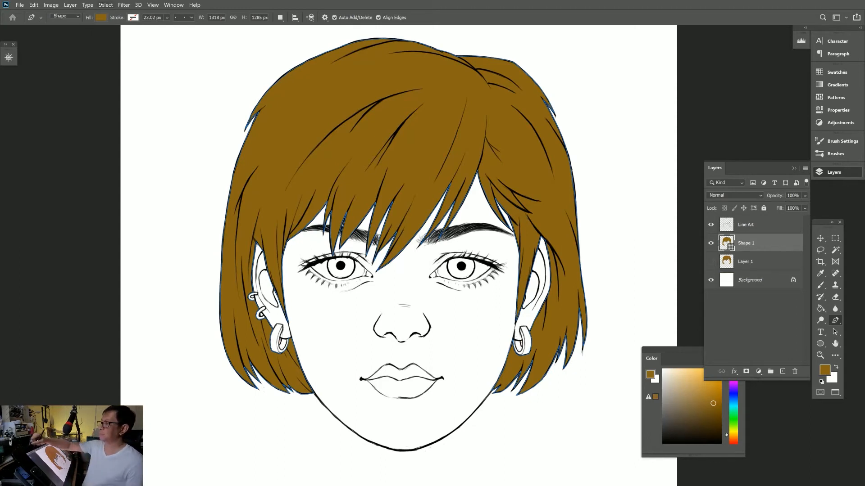
- Look at the fill swatches of the hair shape and rasterize the Shape 1 layer
left_click(101, 17)
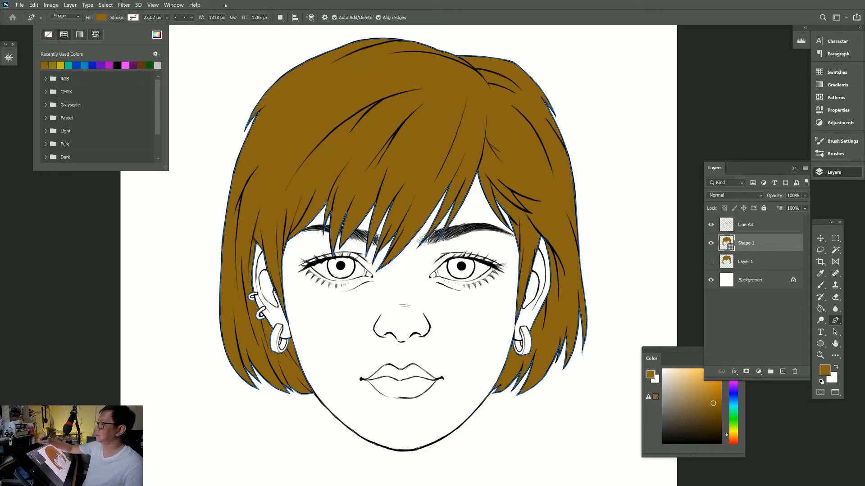
left_click(781, 251)
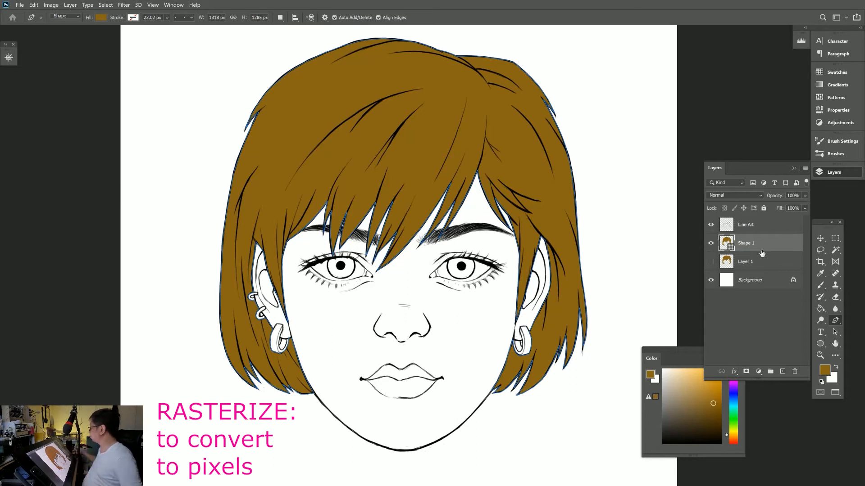
right_click(777, 246)
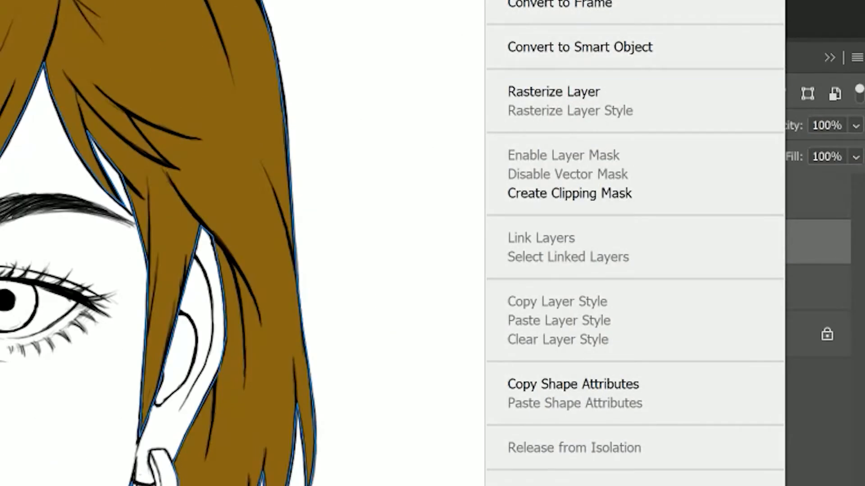
left_click(640, 97)
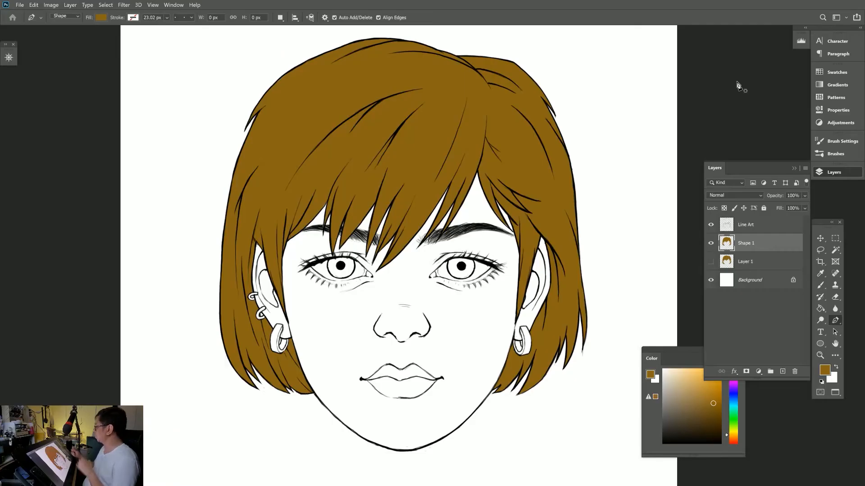
- Compare the rasterized Shape 1 with Layer 1 once more, leaving only Shape 1 shown
left_click(711, 243)
left_click(711, 262)
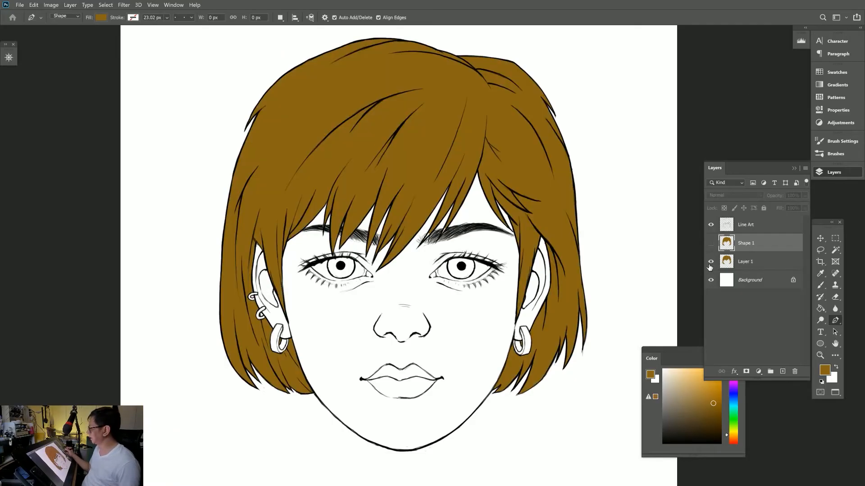
left_click(711, 262)
left_click(711, 244)
- Create a layer directly beneath Shape 1 and paint the face and ears in light peach with a size 30 Brush
key("b")
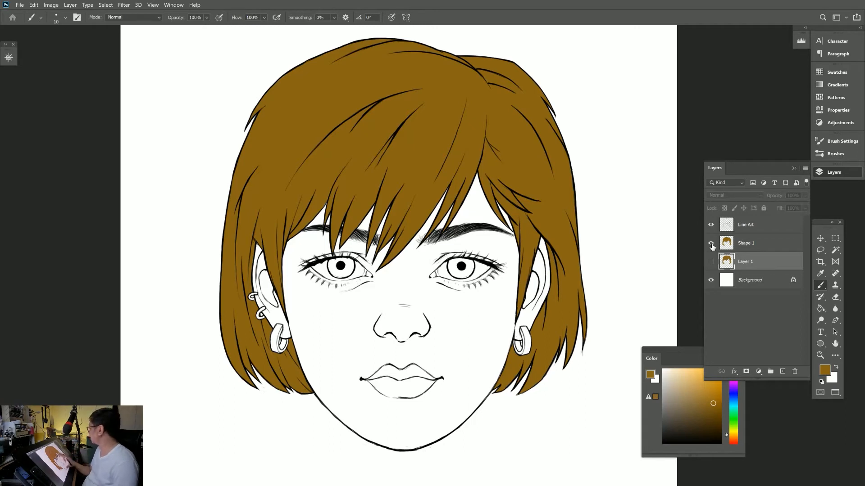
left_click(783, 372)
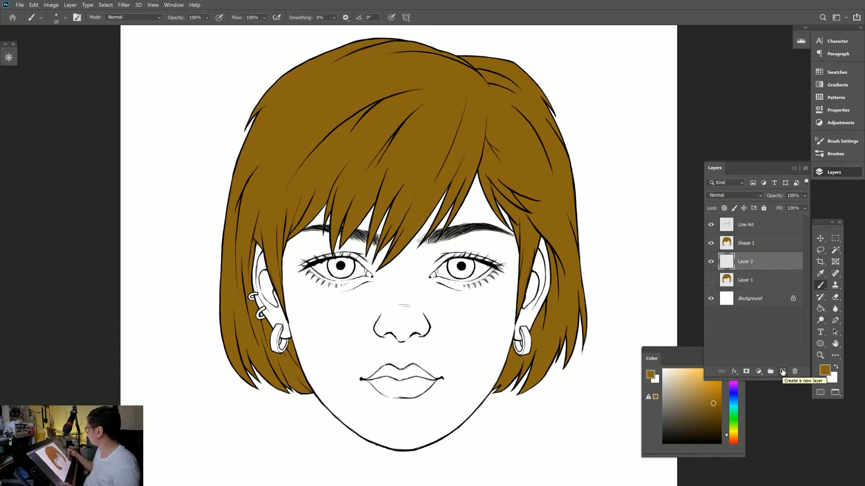
left_click(684, 370)
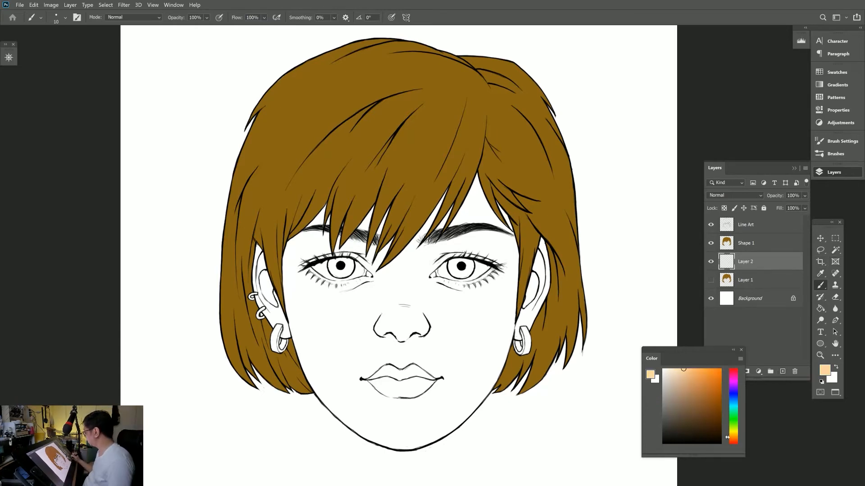
left_click_drag(318, 252, 392, 234)
left_click_drag(382, 189, 487, 297)
left_click_drag(297, 135, 586, 414)
- Create a layer above Shape 1 and paint all the earrings olive yellow with a size 20 Brush
left_click(746, 243)
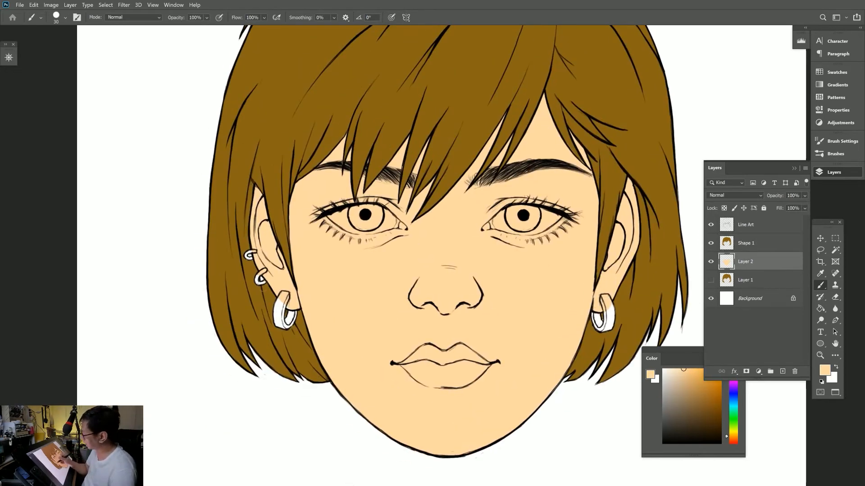
key("i")
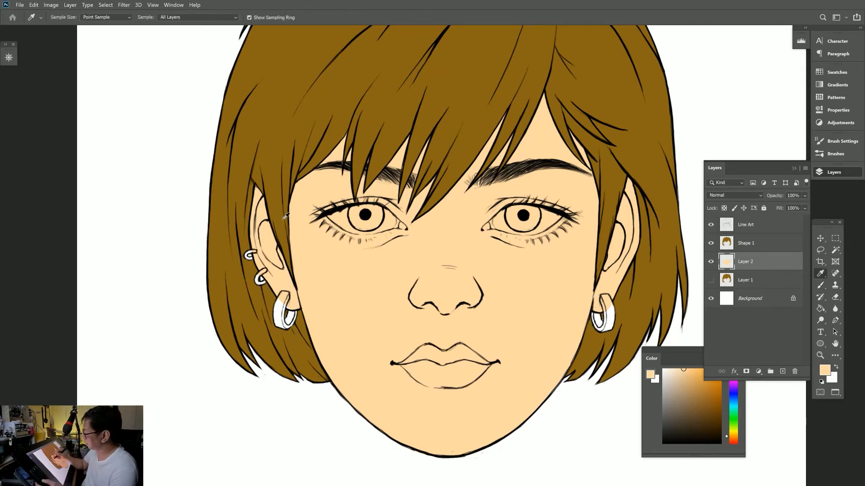
left_click(746, 243)
left_click(783, 371)
left_click(720, 397)
key("b")
mouse_move(256, 269)
left_mouse_down()
mouse_move(281, 296)
mouse_move(292, 326)
left_mouse_up()
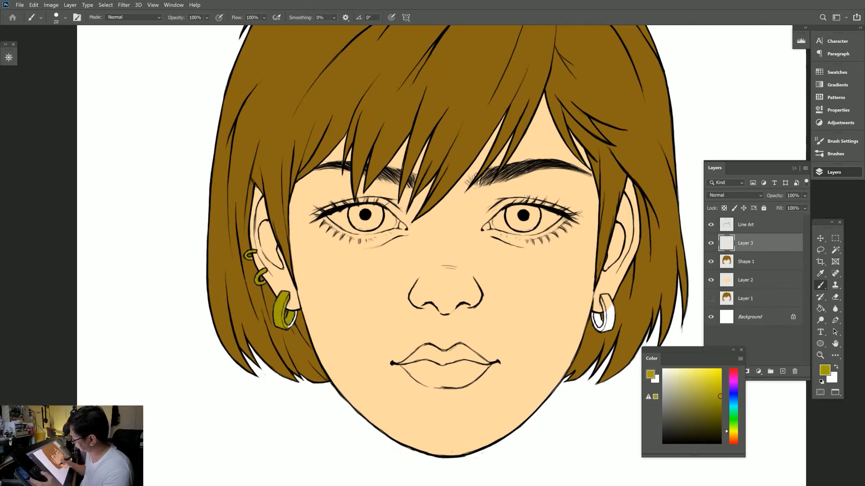
mouse_move(602, 295)
left_mouse_down()
mouse_move(608, 312)
mouse_move(597, 328)
mouse_move(611, 331)
left_mouse_up()
key("e")
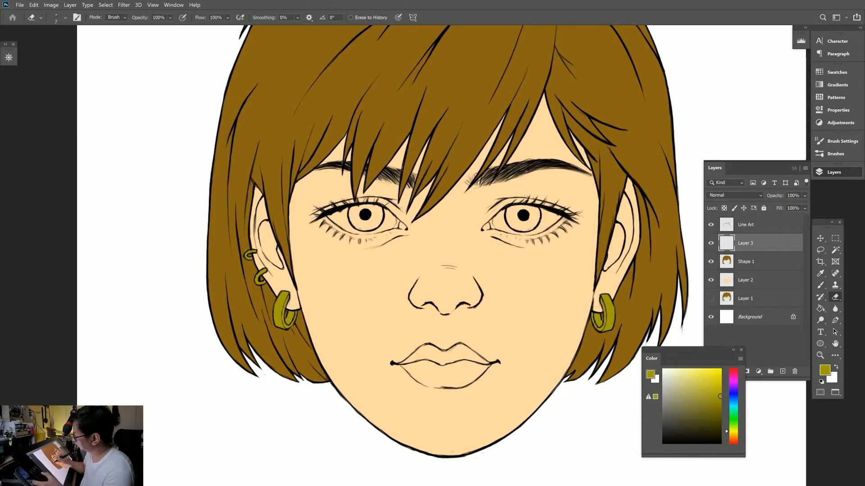
- Create a layer above Layer 3 and paint the whites of both eyes light grey with a size 20 Brush
key("b")
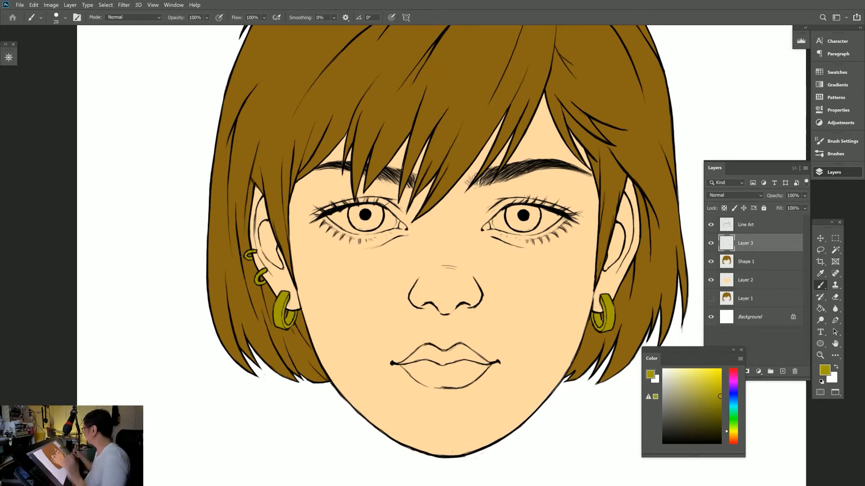
left_click(782, 372)
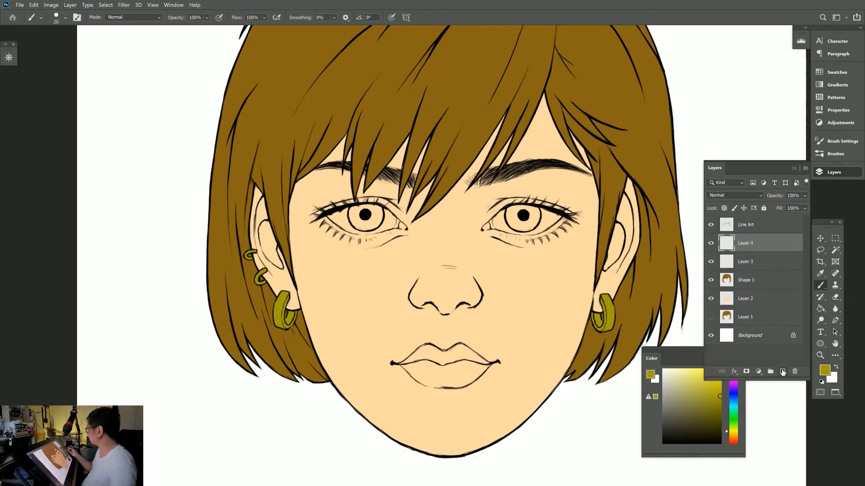
left_click(663, 376)
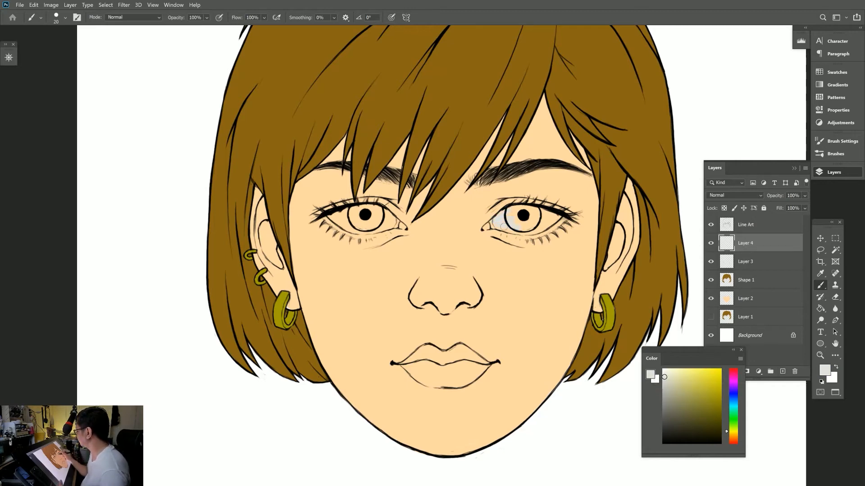
left_click_drag(353, 212, 342, 218)
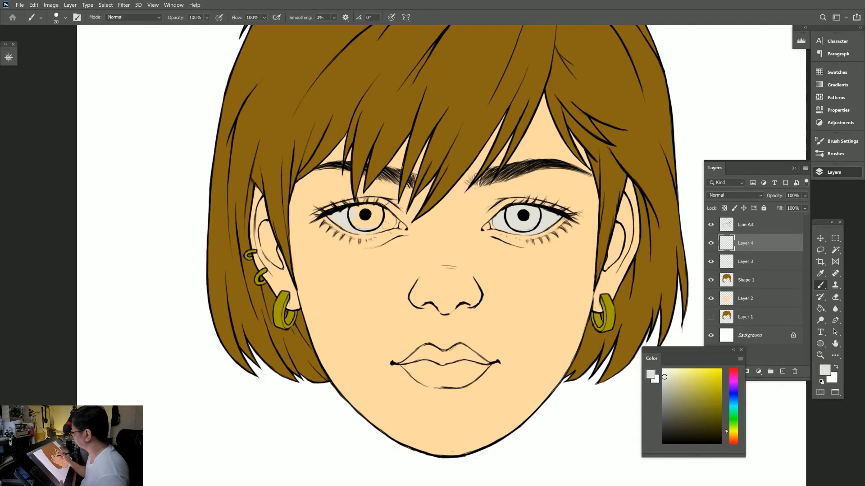
- Paint both irises orange-brown on their own layer above the eye whites with the size 20 Brush
key("F7")
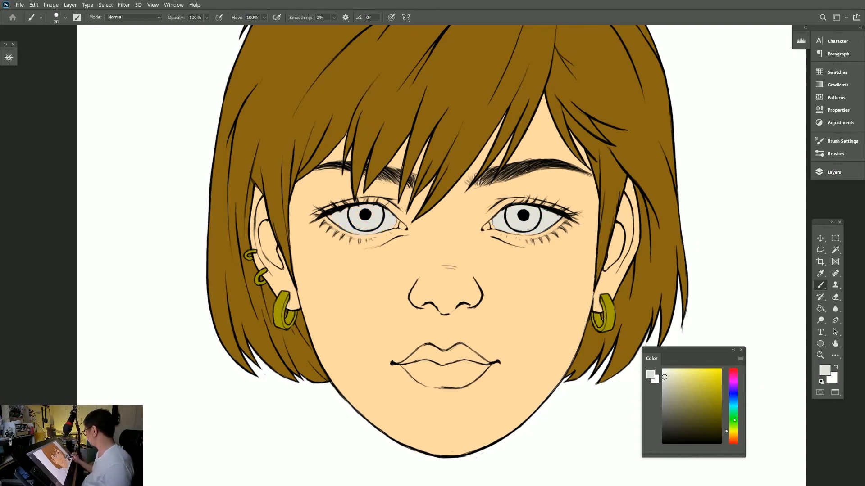
left_click_drag(732, 435, 726, 438)
left_click(723, 397)
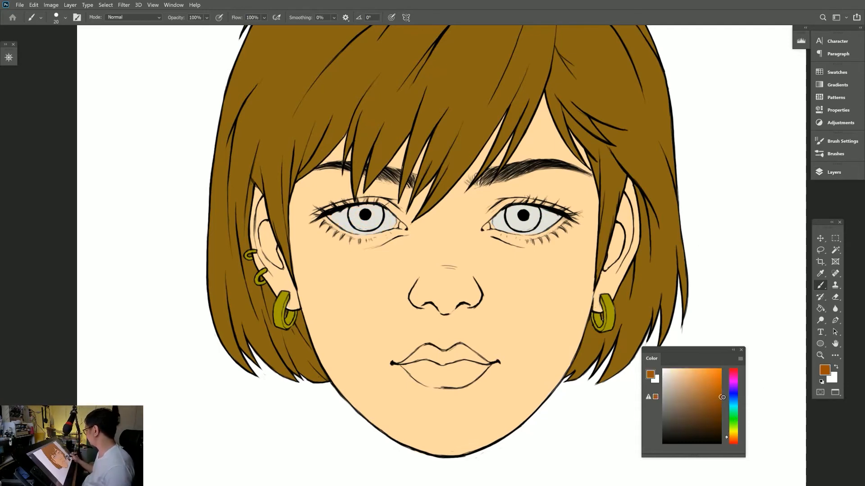
mouse_move(516, 222)
left_mouse_down()
mouse_move(532, 207)
mouse_move(538, 210)
mouse_move(508, 223)
mouse_move(536, 220)
mouse_move(529, 231)
mouse_move(539, 220)
left_mouse_up()
mouse_move(369, 210)
left_mouse_down()
mouse_move(351, 216)
mouse_move(374, 227)
mouse_move(377, 217)
left_mouse_up()
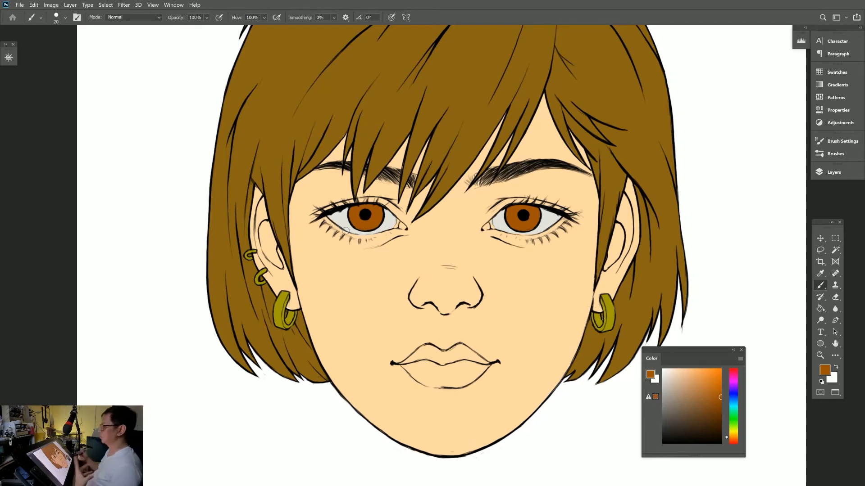
scroll(346, 229, "down", 2)
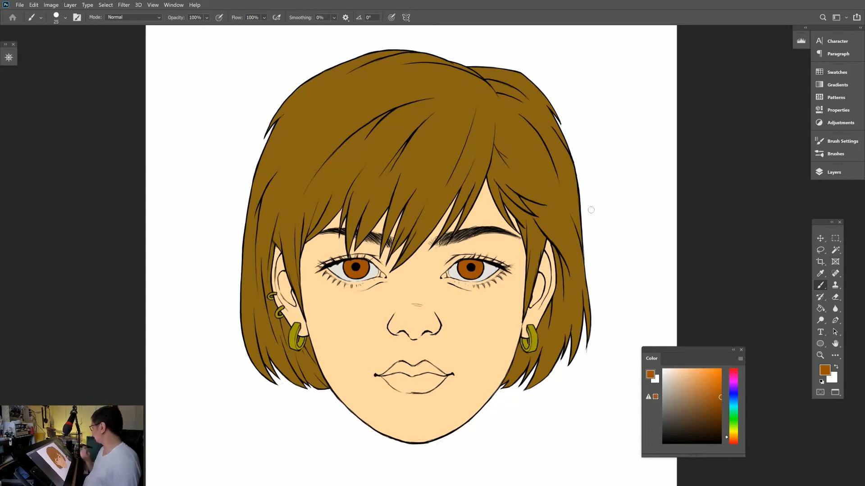
- Create a layer directly above Shape 1 and clip it to the hair with a clipping mask
left_click(835, 154)
left_click(834, 172)
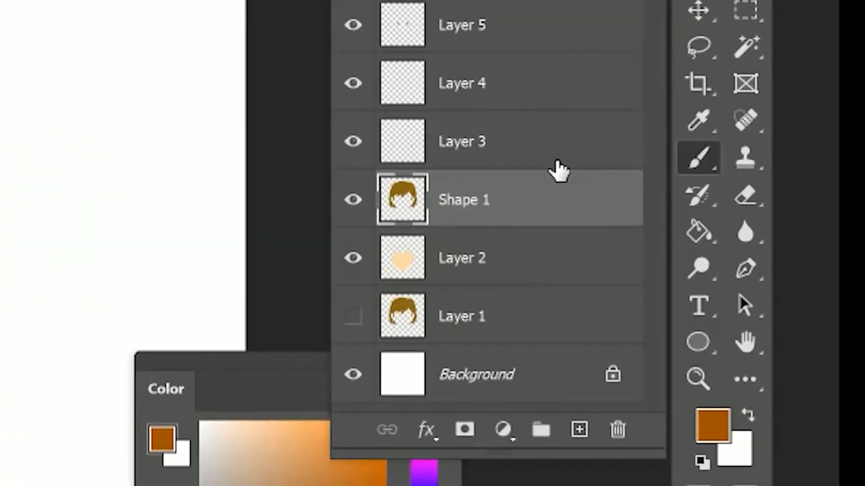
left_click(564, 436)
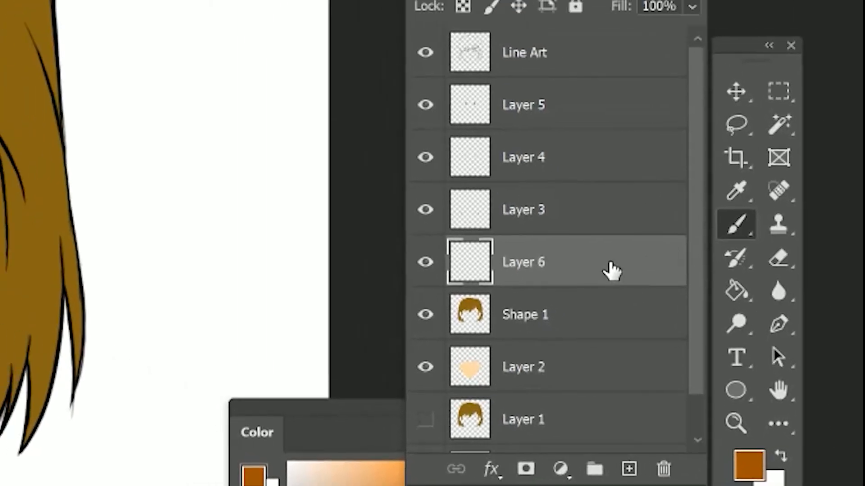
right_click(611, 270)
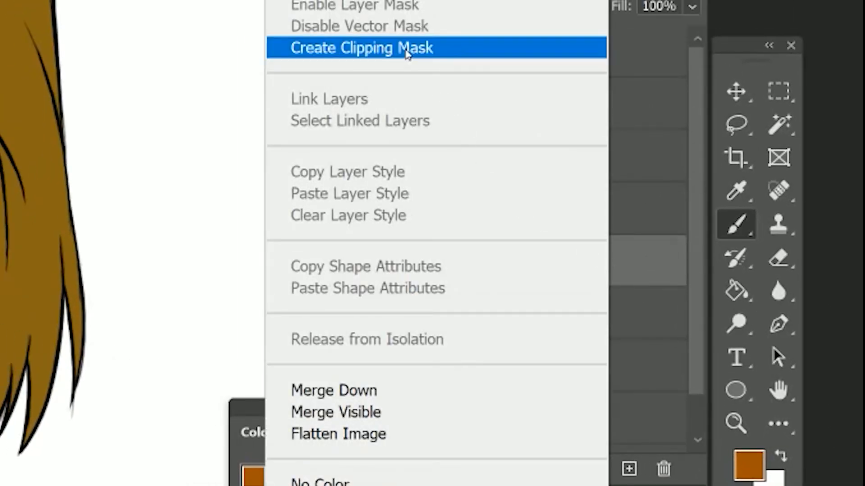
left_click(407, 51)
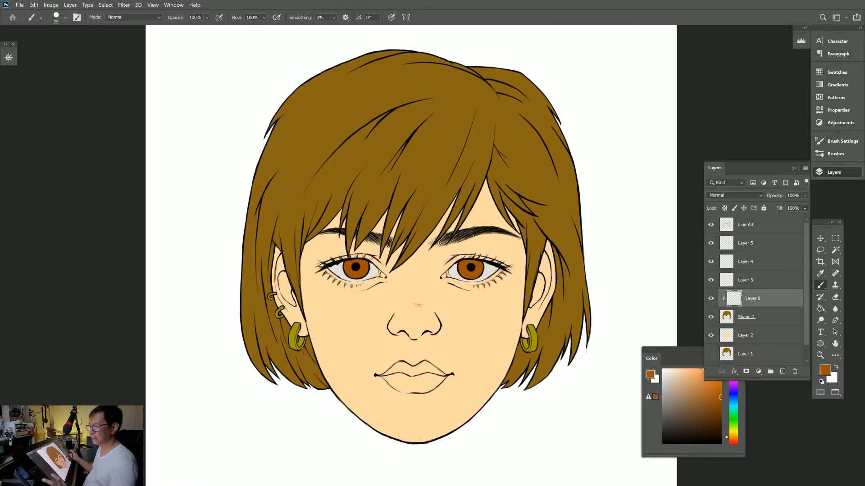
- Sample the hair colour and choose a darker brown of it for the Brush
key("i")
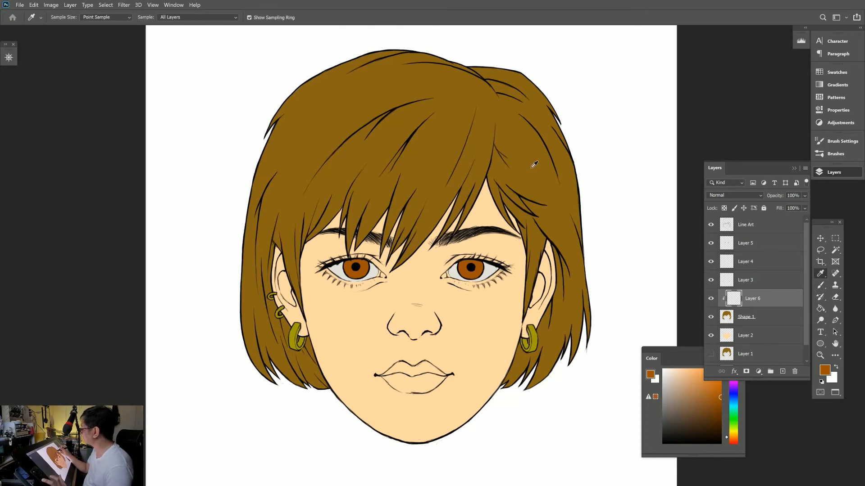
left_click(534, 164)
key("b")
left_click(714, 417)
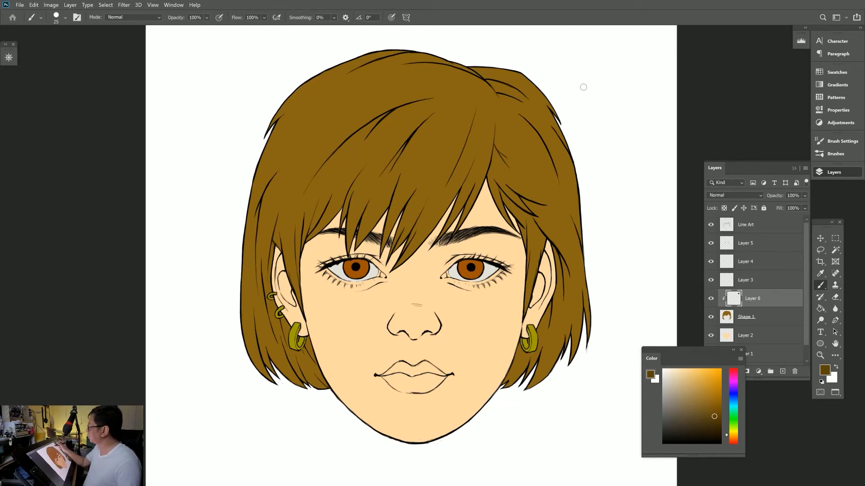
- Try diagonal dark brown strokes across the hair on the clipped Layer 6 with a size 25 Brush
mouse_move(551, 111)
left_mouse_down()
mouse_move(467, 177)
mouse_move(286, 369)
left_mouse_up()
mouse_move(308, 342)
left_mouse_down()
mouse_move(563, 135)
mouse_move(288, 380)
left_mouse_up()
mouse_move(510, 213)
left_mouse_down()
mouse_move(574, 166)
mouse_move(575, 174)
left_mouse_up()
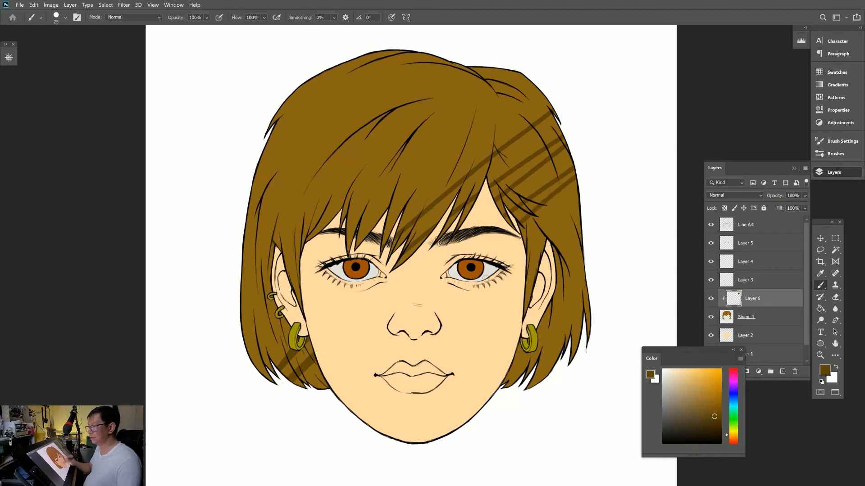
left_click_drag(527, 252, 579, 215)
left_click_drag(527, 277, 581, 227)
left_click_drag(526, 301, 582, 259)
left_click_drag(554, 300, 583, 268)
left_click_drag(540, 341, 588, 303)
left_click_drag(504, 382, 583, 311)
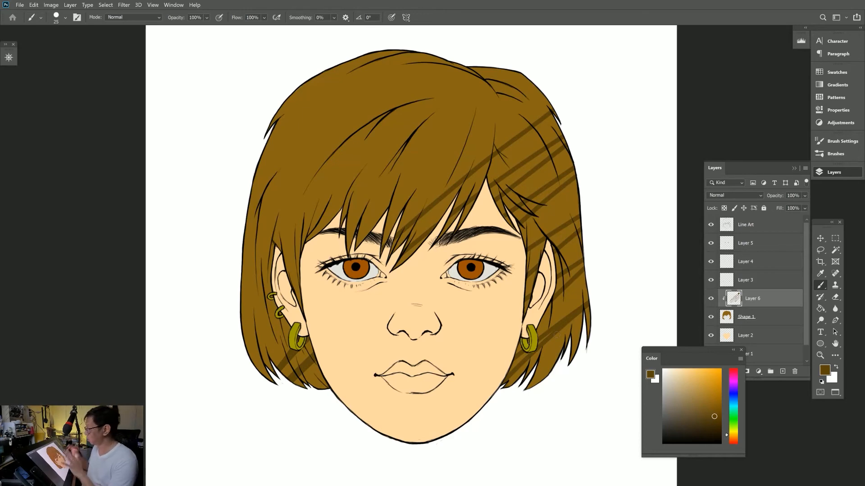
- Paint dark brown shadow strands along the hair beside the pierced ear and through the fringe on Layer 6
left_click_drag(311, 216, 266, 351)
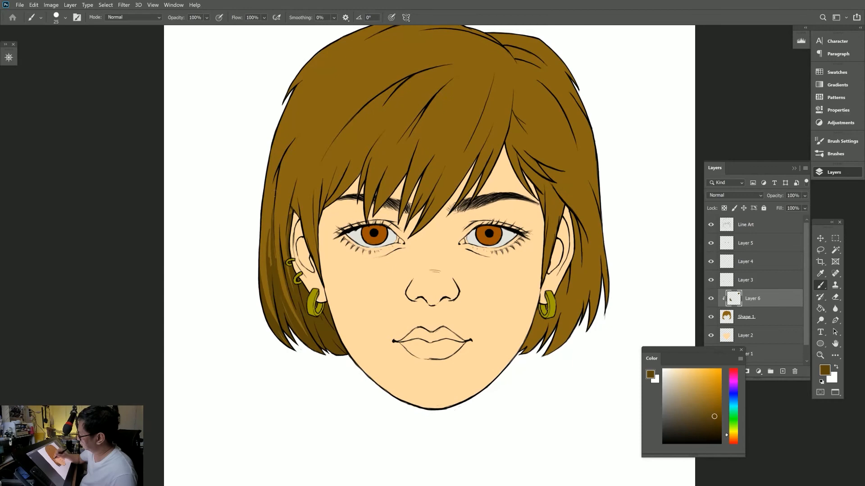
left_click_drag(383, 130, 293, 333)
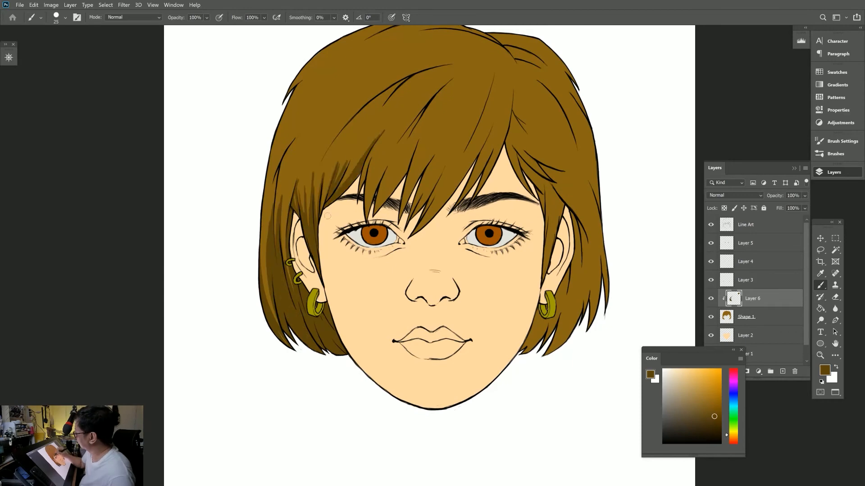
left_click_drag(405, 77, 315, 207)
left_click_drag(311, 135, 265, 325)
left_click_drag(360, 99, 387, 166)
left_click_drag(419, 117, 396, 216)
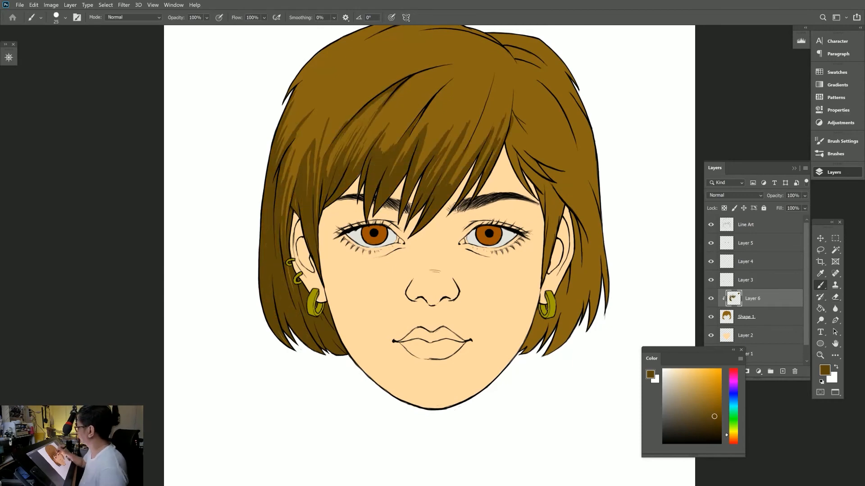
- Extend the dark brown shadows over the rest of the fringe, the crown's edge and the hair beside the other ear
key("b")
left_click_drag(486, 113, 450, 180)
left_click_drag(558, 217, 583, 289)
scroll(583, 289, "up", 3)
left_click_drag(343, 144, 288, 244)
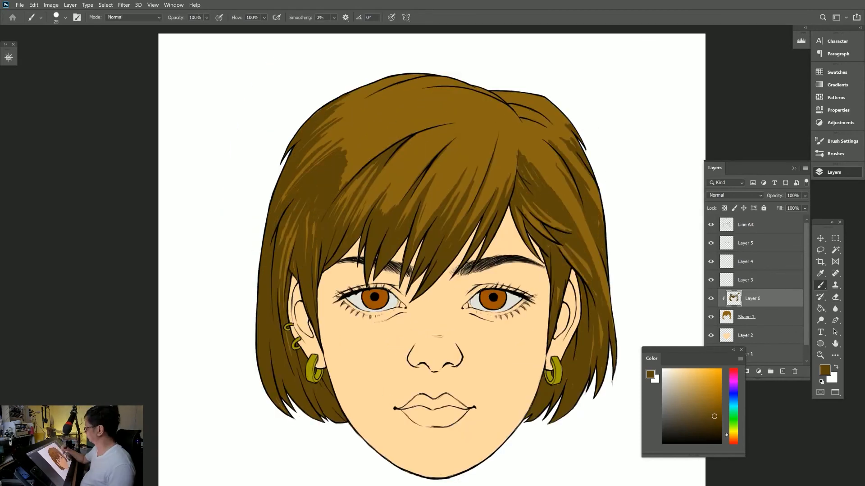
left_click_drag(595, 167, 541, 280)
- Flip the canvas view and break up the hair shadow edges into strands with a size 15 Eraser
key("h")
key("e")
left_click_drag(316, 171, 292, 225)
left_click_drag(405, 162, 383, 230)
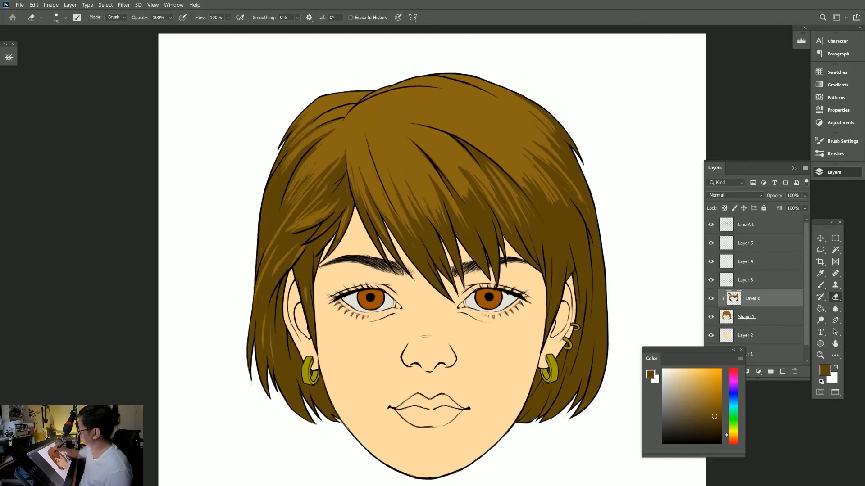
- Thin the shadows into fine strands over the fringe and upper side hair with a size 8 Eraser
key("h")
left_click_drag(333, 167, 311, 234)
left_click_drag(316, 99, 288, 203)
left_click_drag(392, 190, 379, 230)
left_click_drag(419, 181, 396, 243)
left_click_drag(449, 195, 432, 234)
key("h")
left_click_drag(282, 163, 270, 216)
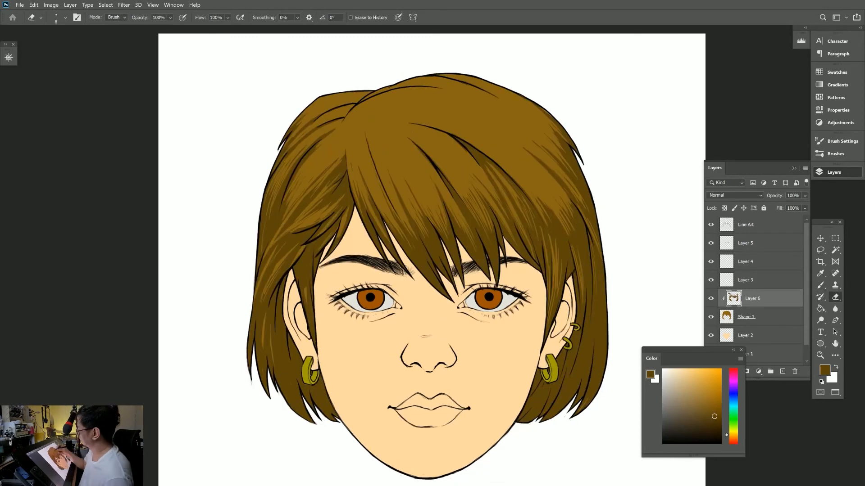
- Erase fine strands into the shadows of the lower side hair and return the view to its unflipped orientation
left_click_drag(306, 259, 299, 315)
key("h")
left_click_drag(273, 257, 268, 337)
key("h")
key("h")
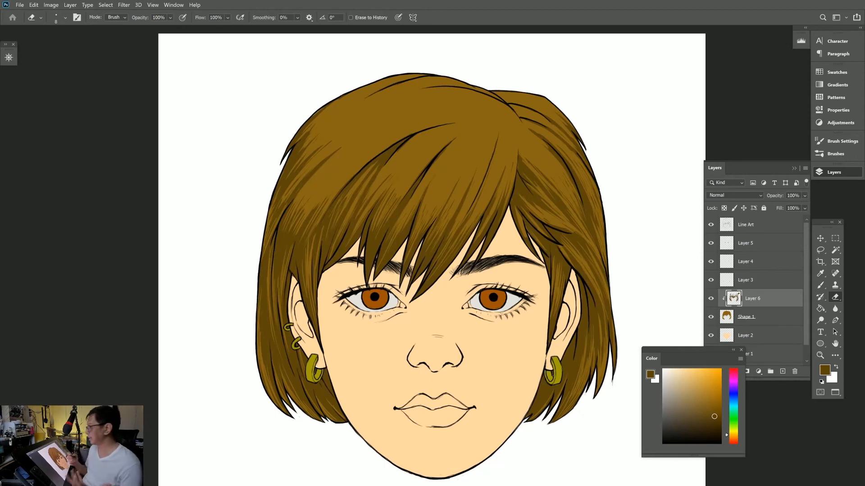
- Choose a light tan colour, create a layer above Layer 6 clipped to the hair, and activate the Brush
left_click(685, 378)
left_click(803, 321)
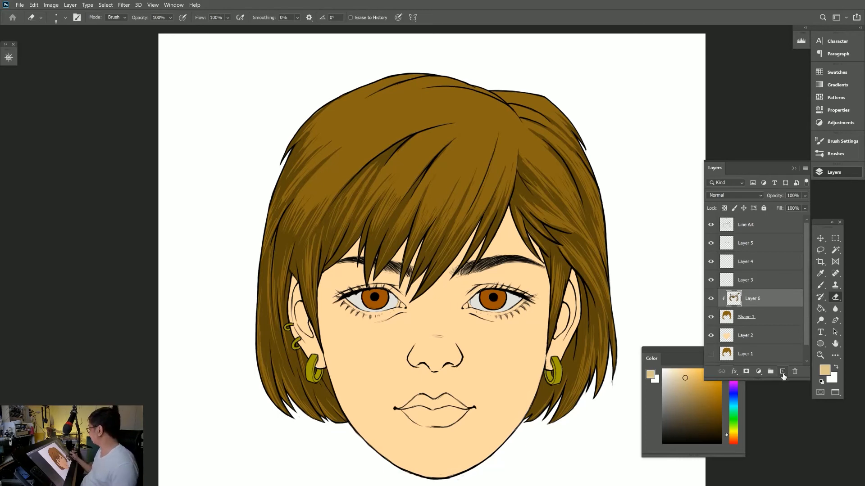
left_click(783, 371)
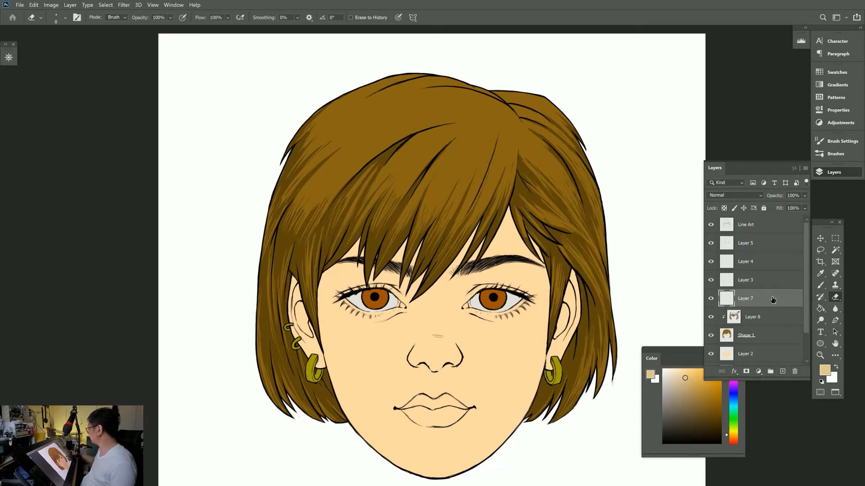
key("ctrl+alt+g")
key("b")
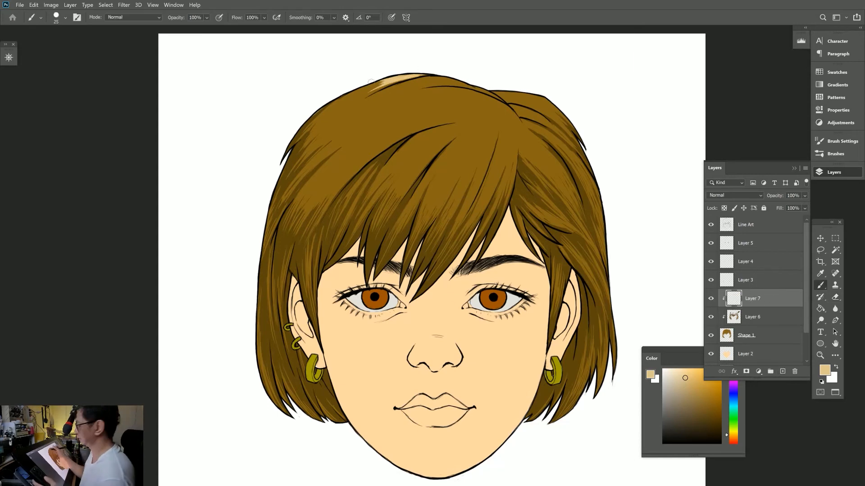
- Paint light tan highlights over the crown, the fringe and the hair beyond the parting with a size 25 Brush
mouse_move(450, 86)
left_mouse_down()
mouse_move(374, 117)
mouse_move(387, 135)
left_mouse_up()
left_click_drag(448, 136, 396, 166)
left_click_drag(549, 93, 498, 108)
left_click_drag(561, 144, 534, 176)
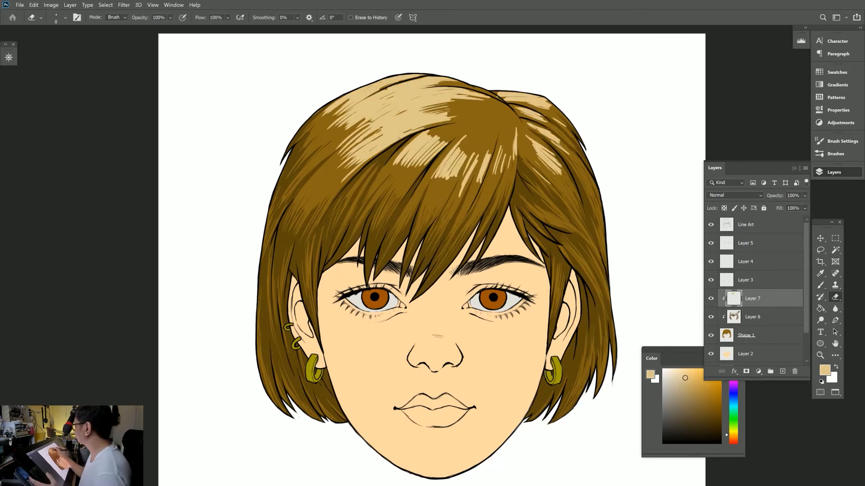
- Cut the crown highlight into tapered strands with a size 8 Eraser
key("e")
left_click_drag(455, 112, 337, 180)
left_click_drag(432, 85, 328, 130)
mouse_move(459, 79)
left_mouse_down()
mouse_move(322, 117)
mouse_move(367, 108)
left_mouse_up()
left_click_drag(438, 116, 364, 156)
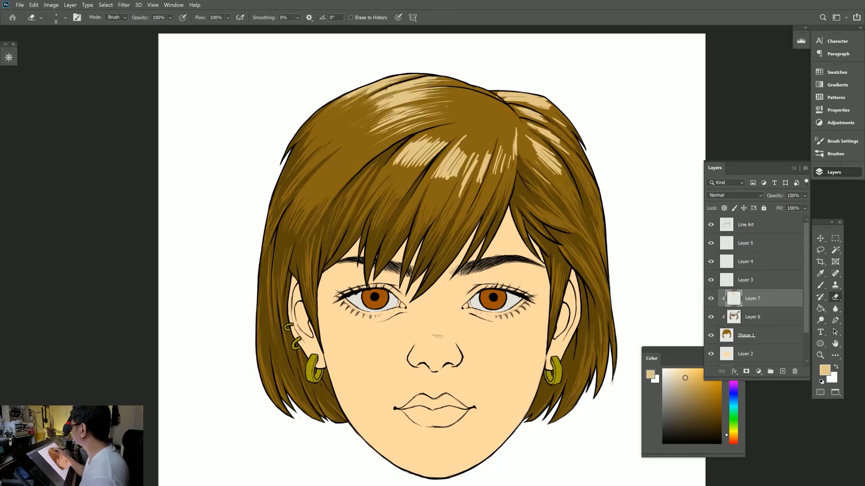
- Erase the fringe highlights into thin strands and flip the canvas view to refine the remaining highlights
left_click_drag(448, 135, 392, 169)
left_click_drag(467, 135, 431, 181)
left_click_drag(492, 150, 458, 199)
key("ctrl+shift+h")
left_click_drag(350, 106, 293, 155)
- Add fine light tan highlight strands throughout the hair with a size 4 Brush, rotating the canvas and resetting it
key("b")
left_click_drag(369, 149, 349, 174)
left_click_drag(389, 134, 363, 175)
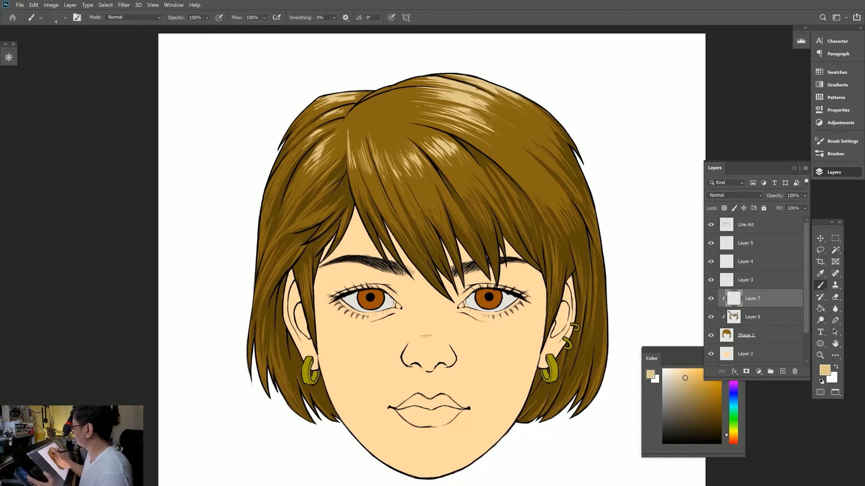
left_click_drag(437, 88, 311, 112)
mouse_move(540, 180)
left_mouse_down()
mouse_move(518, 270)
mouse_move(450, 338)
mouse_move(360, 316)
left_mouse_up()
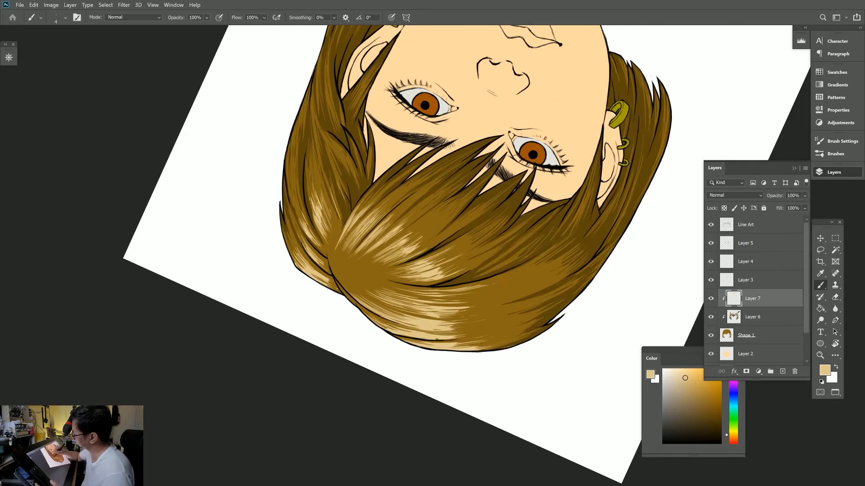
key("Escape")
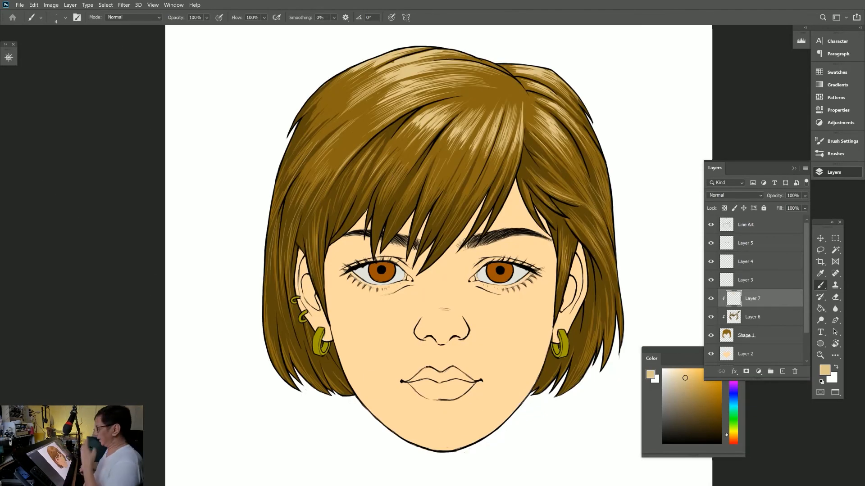
- Create a layer directly above the skin layer, Layer 2, and clip it to the skin with a clipping mask
scroll(755, 319, "down", 2)
left_click(755, 319)
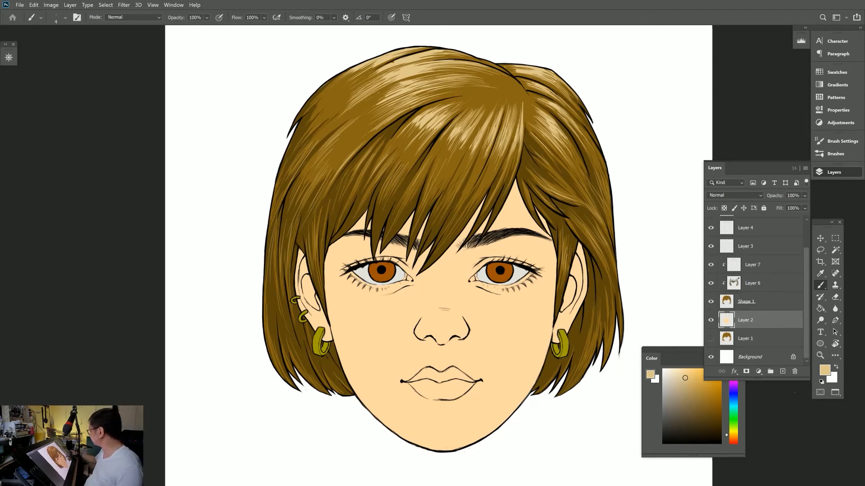
left_click(783, 373)
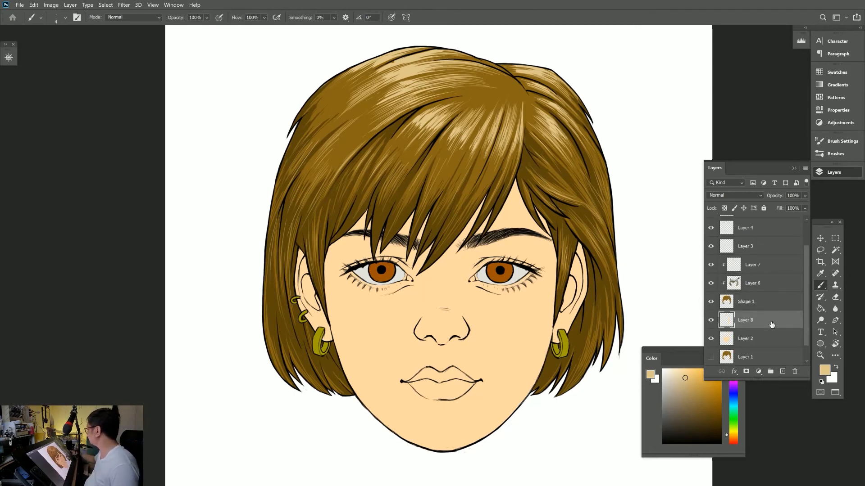
right_click(765, 324)
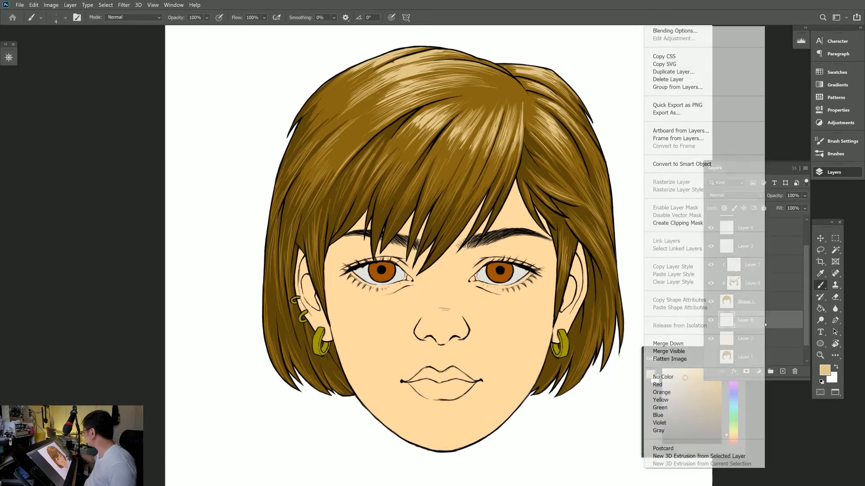
left_click(684, 224)
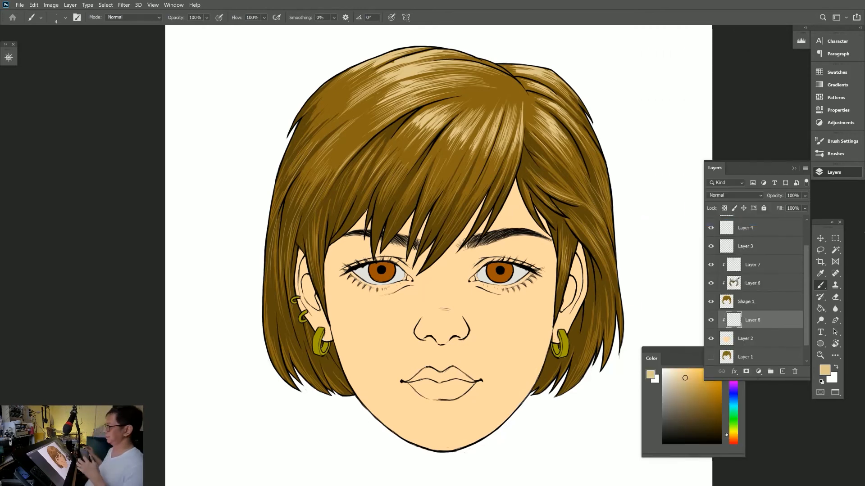
- Set the brush to 37% opacity, pick a darker tan, and paint soft shadows below the fringe and around the brow
left_click(836, 154)
left_click(206, 18)
left_click_drag(233, 28, 205, 28)
left_click(691, 382)
left_click_drag(685, 350, 758, 361)
left_click_drag(405, 221, 421, 277)
left_click_drag(459, 253, 480, 220)
mouse_move(495, 225)
left_mouse_down()
mouse_move(517, 198)
mouse_move(509, 234)
left_mouse_up()
- Shade around the nose, eyes, cheeks and jaw in tan with a larger brush, size 80
key("bracketright")
key("bracketright")
left_click_drag(477, 207, 473, 271)
left_click_drag(531, 288, 356, 289)
mouse_move(333, 252)
left_mouse_down()
mouse_move(524, 250)
mouse_move(311, 288)
mouse_move(531, 380)
mouse_move(450, 324)
mouse_move(500, 415)
left_mouse_up()
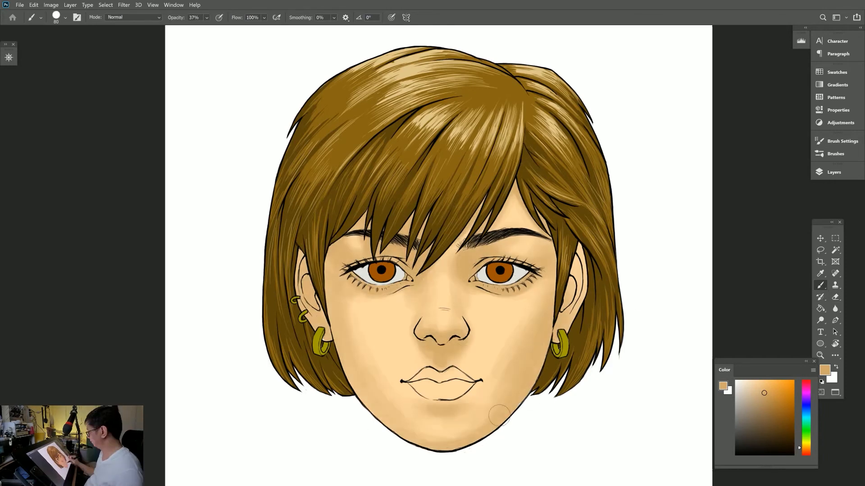
- Prepare finer shadows on Layer 8 with a size 10 brush at 67% opacity, sampling a brown beside the eye
left_click(836, 153)
key("bracketleft")
key("bracketleft")
key("bracketleft")
key("bracketleft")
key("bracketleft")
left_click(834, 172)
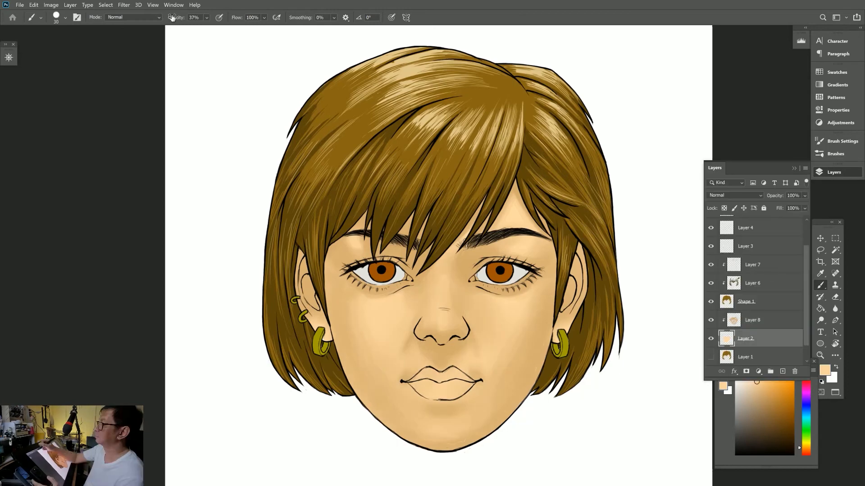
left_click_drag(172, 18, 185, 17)
left_click(752, 320)
key("bracketleft")
key("bracketleft")
left_click(509, 259, "alt")
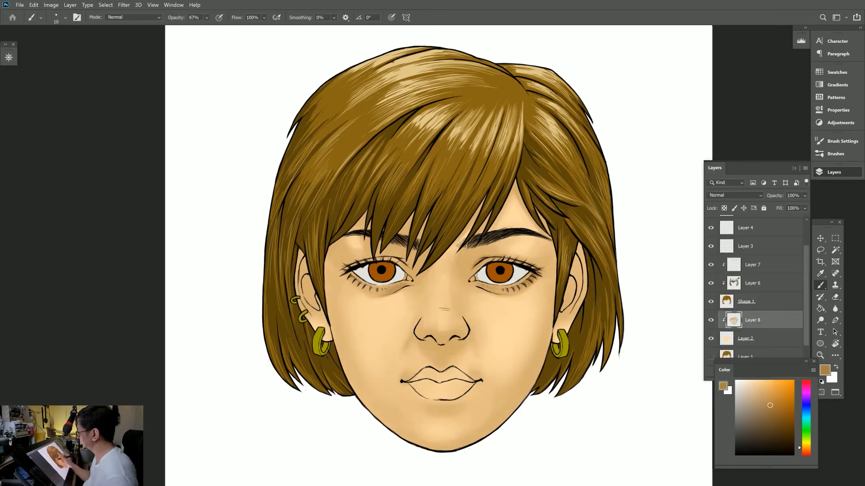
- Deepen the facial shadows with a larger brush and sample the light skin tone below the lower lip
key("bracketright")
key("bracketright")
key("bracketright")
key("bracketright")
key("bracketright")
key("bracketright")
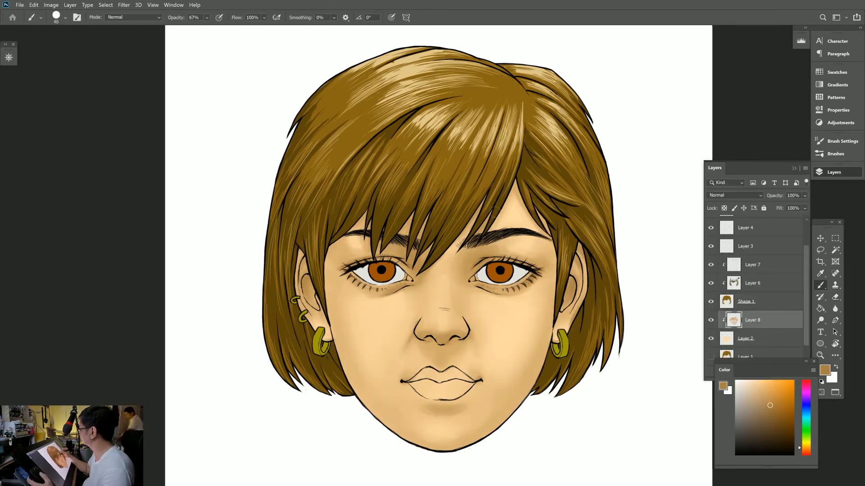
left_click(440, 408, "alt")
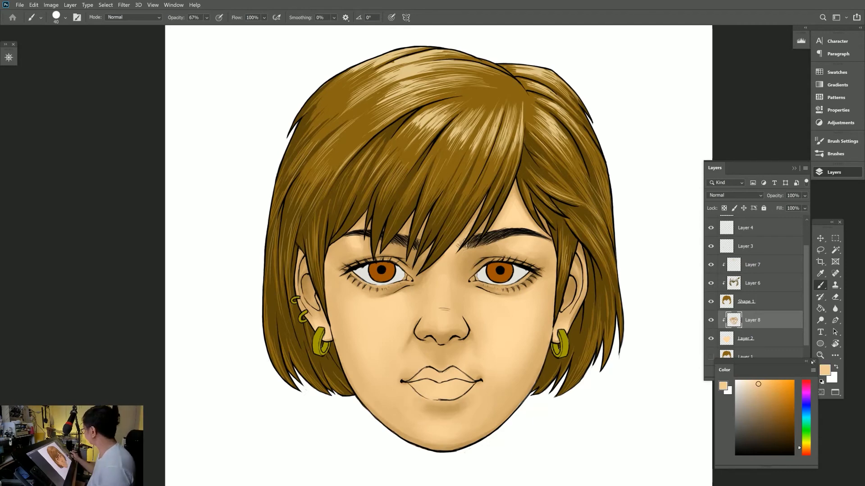
- Create a clipped layer above Layer 8 and paint a pale cream highlight down the nose bridge at 29% opacity
left_click_drag(748, 375, 688, 398)
key("ctrl+shift+alt+n")
left_click(687, 403)
key("2")
key("9")
left_click_drag(443, 292, 446, 322)
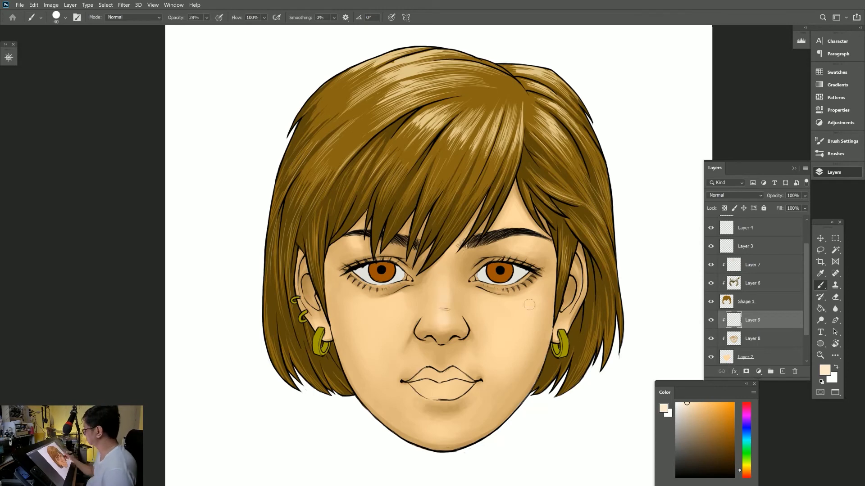
- Build up soft cream highlights on both cheeks, adjusting the brush size for broader areas
left_click_drag(347, 295, 348, 314)
key("bracketleft")
key("bracketleft")
key("bracketright")
key("bracketright")
key("bracketright")
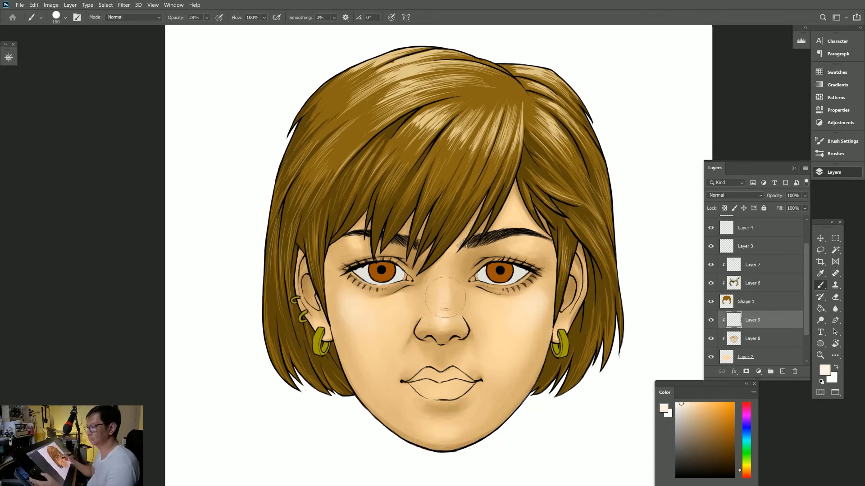
- Pick a strong red and paint the lips at 42% opacity
left_click(747, 476)
left_click(717, 416)
key("bracketright")
key("bracketright")
key("bracketright")
key("4")
key("2")
mouse_move(412, 377)
left_mouse_down()
mouse_move(469, 381)
mouse_move(464, 393)
mouse_move(477, 382)
mouse_move(480, 399)
mouse_move(459, 376)
mouse_move(459, 390)
left_mouse_up()
- Refine the lips with a sampled lip colour and pale pink highlights, reducing the brush to size 9
left_click(433, 383, "alt")
key("bracketleft")
key("bracketleft")
key("bracketleft")
left_click(689, 404)
key("bracketleft")
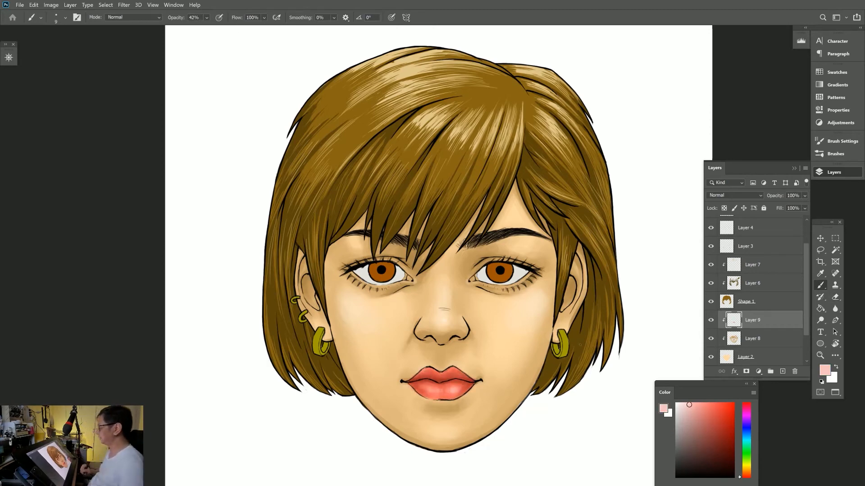
- Add salmon-pink blush to both cheeks with a size 125 brush at 15% opacity
left_click(703, 402)
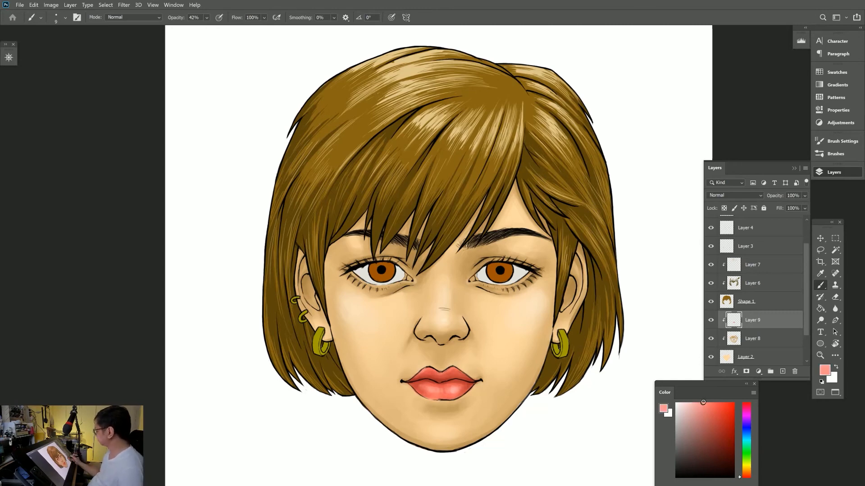
key("1")
key("5")
key("bracketright")
key("bracketright")
key("bracketright")
key("bracketright")
key("bracketright")
key("bracketright")
key("bracketright")
key("bracketright")
key("bracketright")
key("bracketright")
key("bracketright")
key("bracketright")
key("bracketright")
left_click_drag(509, 306, 545, 318)
left_click_drag(344, 306, 376, 320)
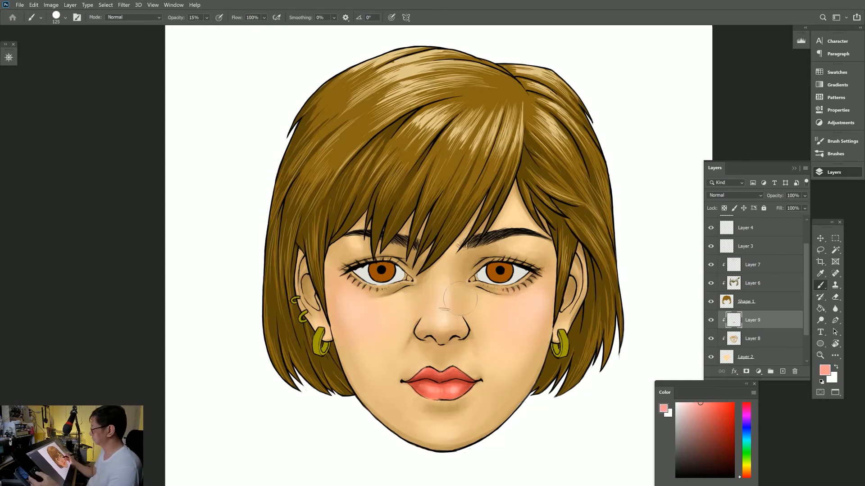
- Select the eye-white layer, Layer 4, lock its transparent pixels, and pick a very light grey
scroll(756, 292, "up", 1)
left_click(761, 256)
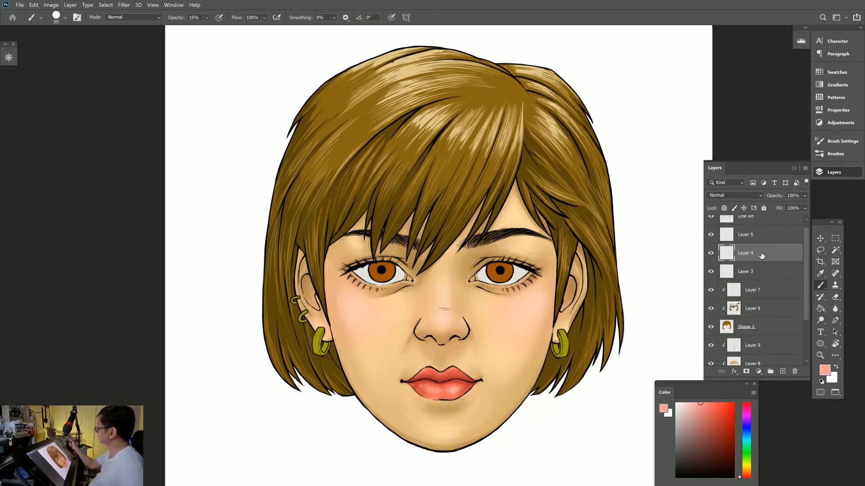
key("slash")
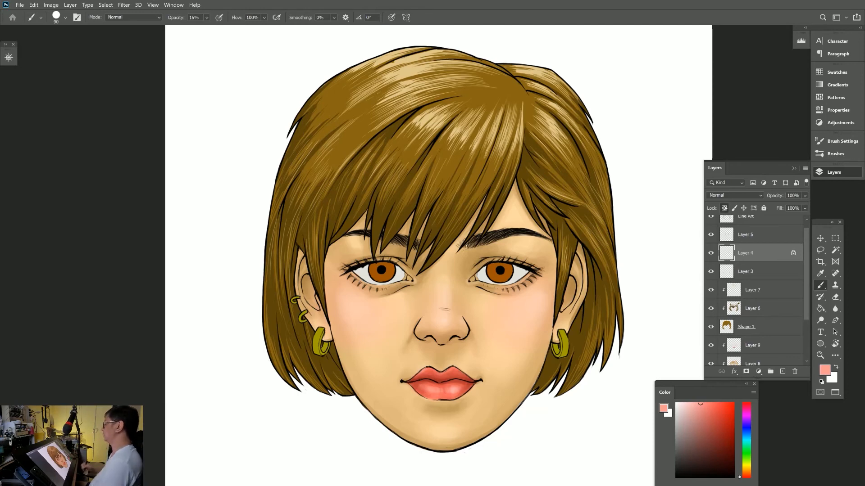
left_click(677, 407)
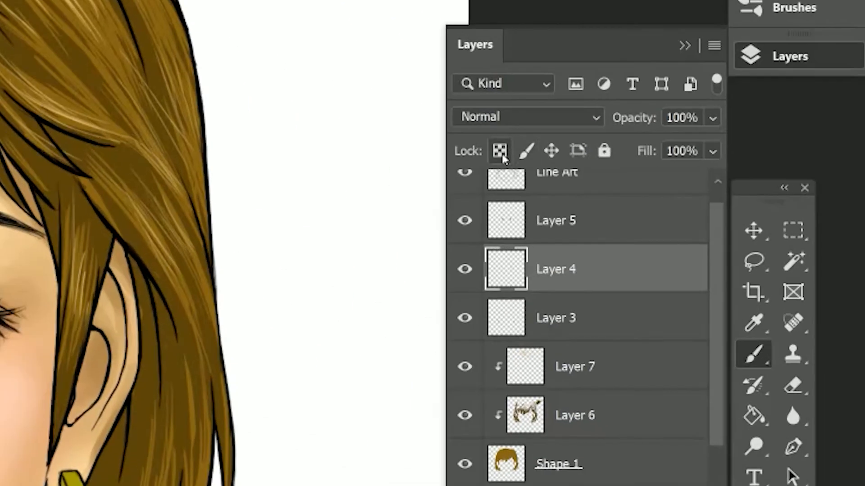
left_click(549, 164)
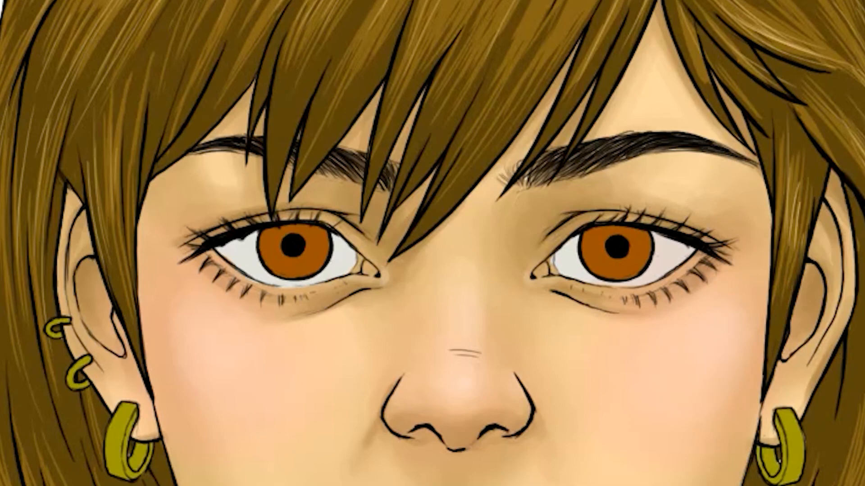
- Try a red stroke across one eye white on the locked layer and undo it
left_click_drag(657, 261, 587, 329)
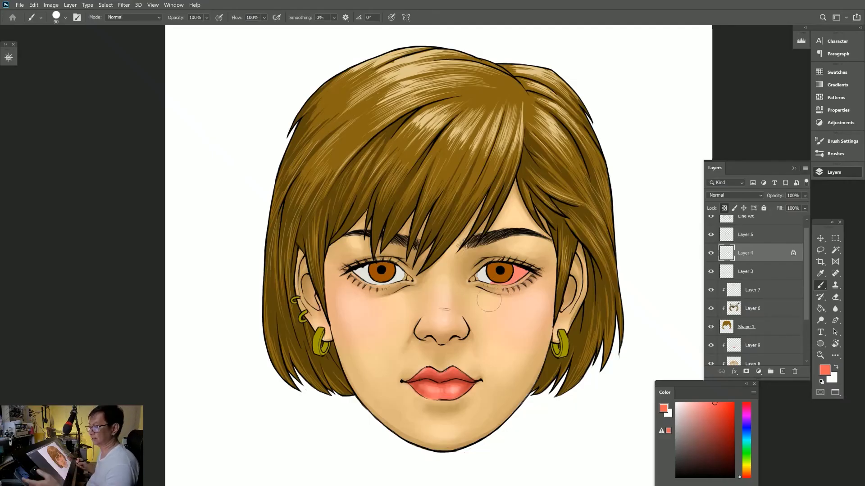
key("ctrl+z")
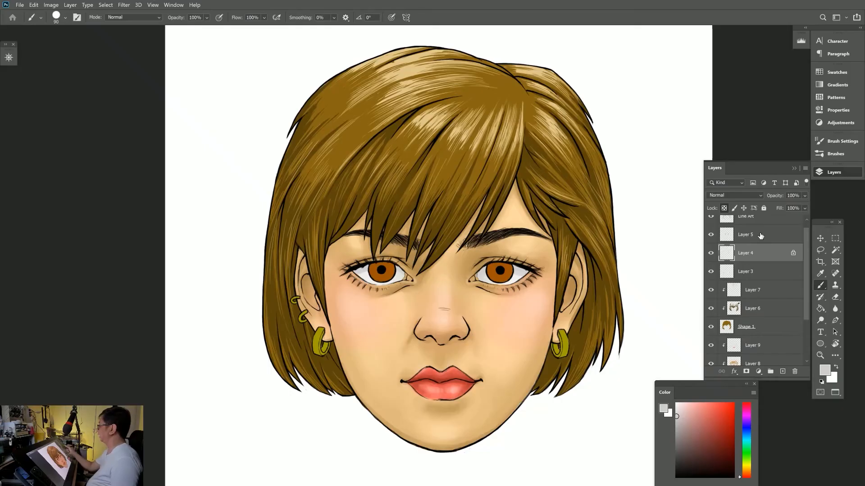
- Select the iris layer, Layer 5, and shade the upper part of the irises beneath the eyelids
left_click(759, 237)
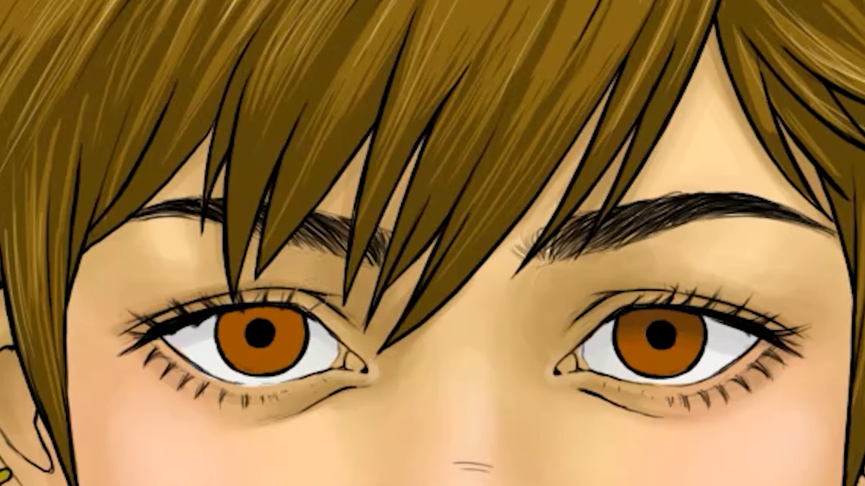
left_click_drag(315, 316, 187, 322)
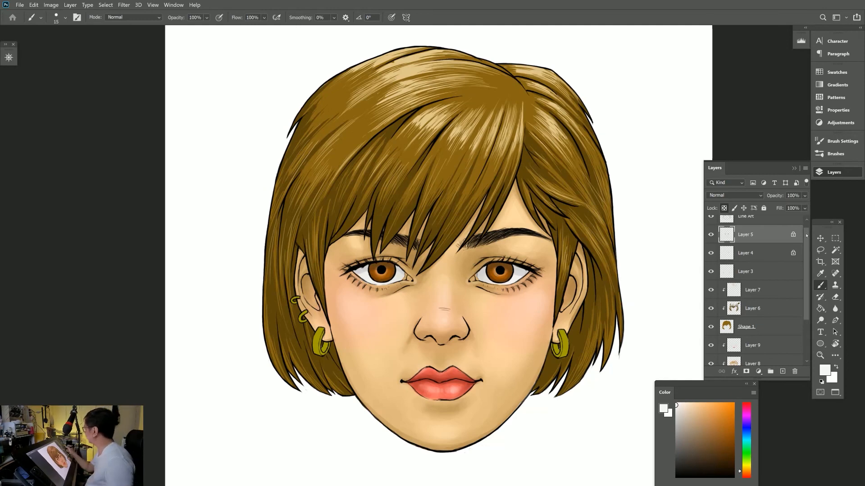
- Create a layer above Line Art and dab white catchlights onto both eyes
left_click(806, 220)
left_click(775, 229)
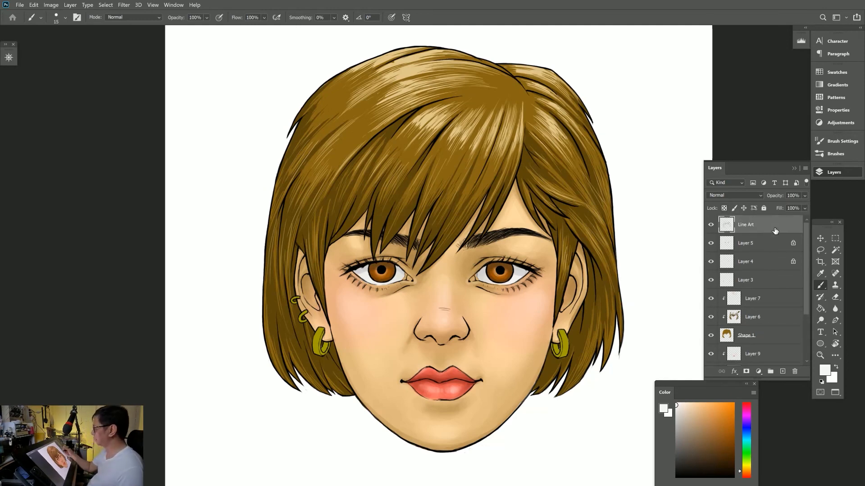
left_click(782, 371)
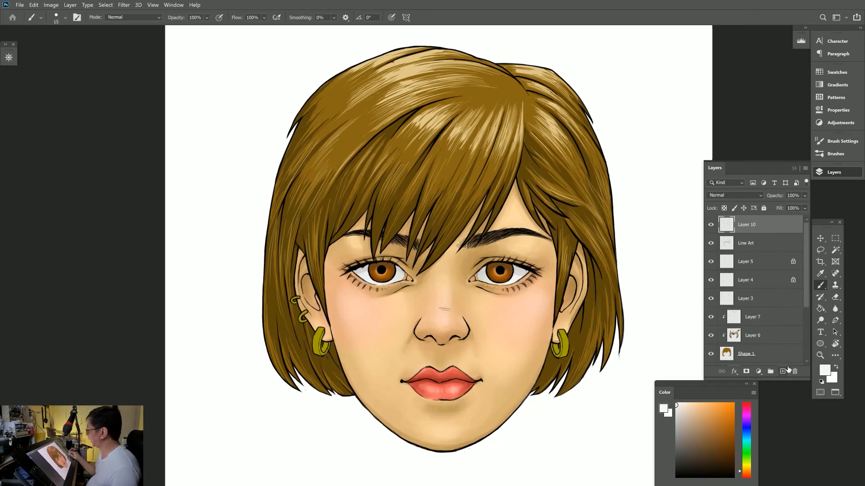
left_click_drag(505, 268, 504, 268)
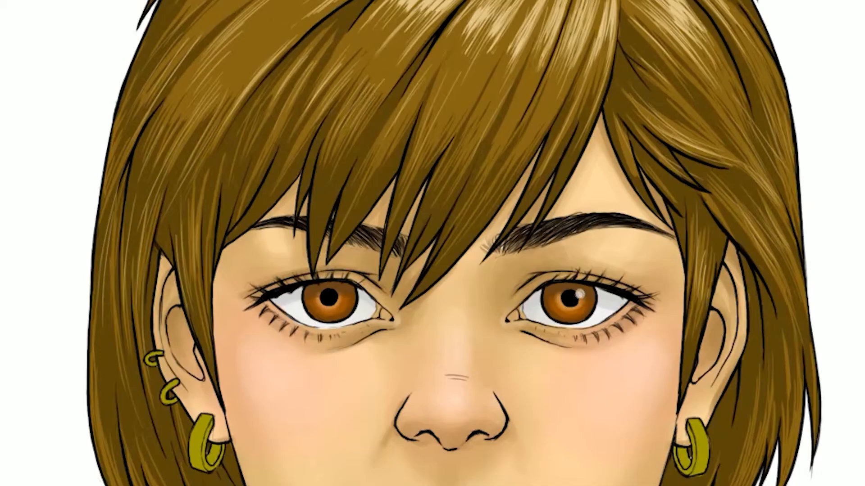
left_click(578, 295)
left_click(337, 292)
left_click(337, 293)
left_click(337, 293)
left_click(335, 304)
left_click(336, 303)
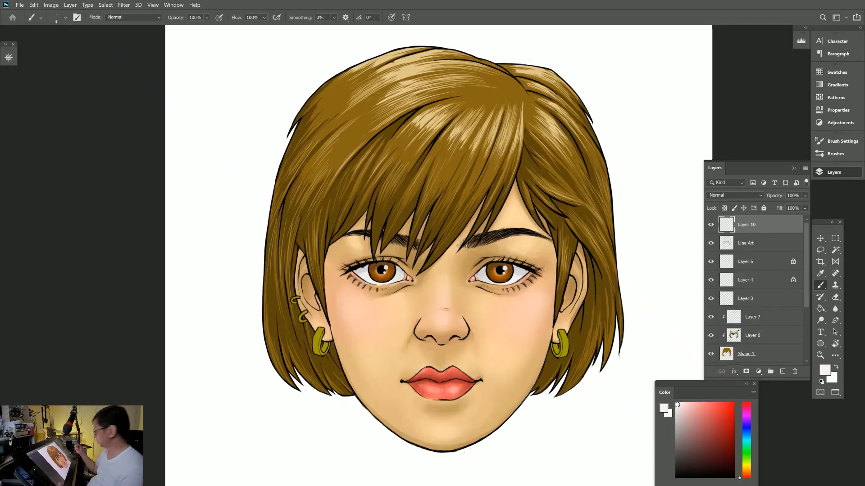
- Deepen the jaw and mouth shadows on Layer 8 with a sampled brown at 35% opacity
scroll(798, 306, "down", 3)
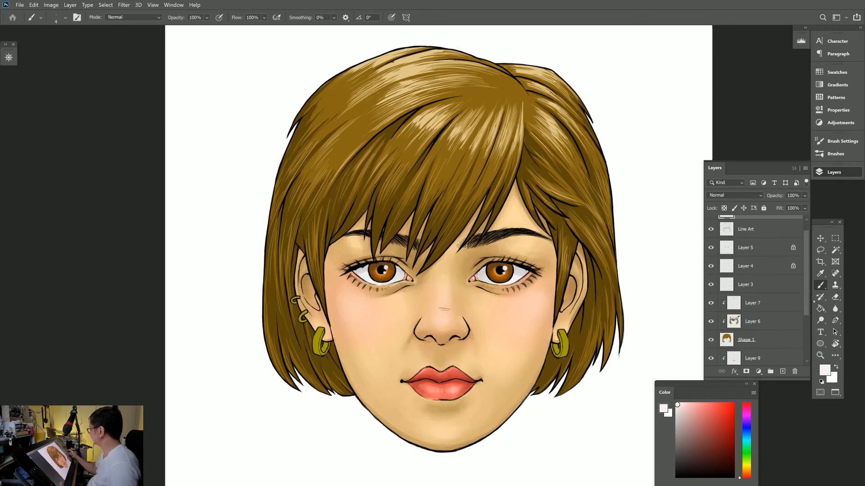
scroll(809, 335, "down", 1)
left_click(755, 321)
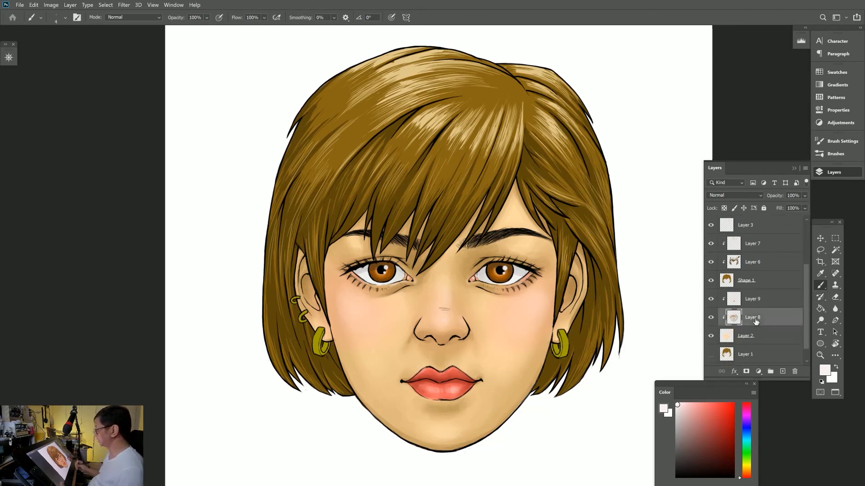
left_click(444, 345, "alt")
key("3")
key("5")
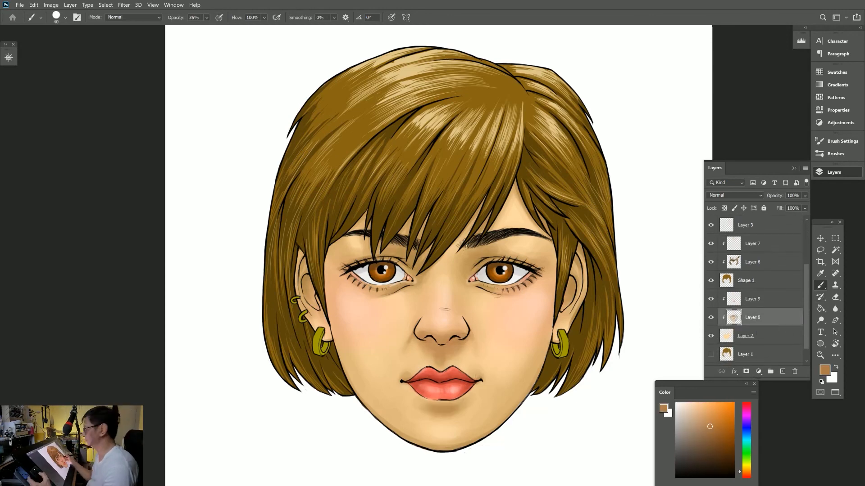
key("F7")
mouse_move(359, 405)
left_mouse_down()
mouse_move(393, 414)
mouse_move(552, 328)
mouse_move(550, 313)
mouse_move(471, 370)
left_mouse_up()
key("F7")
- Lock the transparent pixels of the earring layer, Layer 3, and paint the hoops golden yellow with a size 40 brush
key("bracketleft")
key("bracketleft")
key("bracketleft")
key("bracketleft")
scroll(757, 293, "up", 2)
left_click(757, 256)
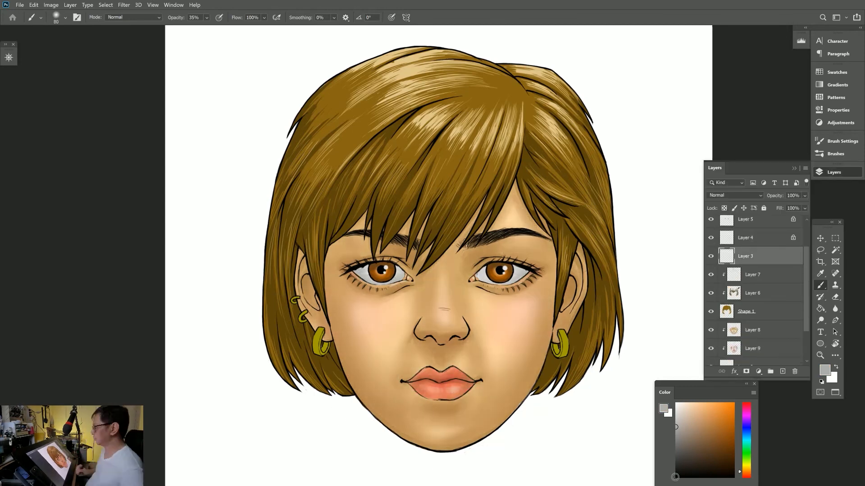
left_click(725, 411)
left_click(725, 208)
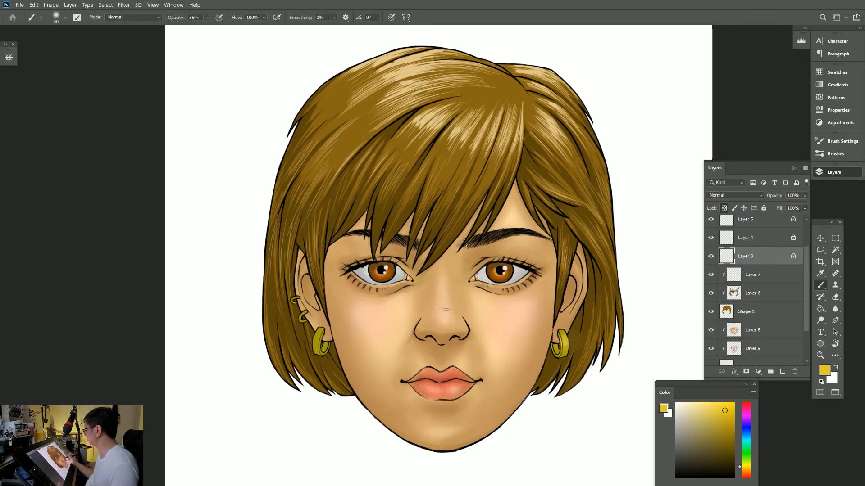
left_click_drag(317, 341, 563, 351)
mouse_move(317, 338)
left_mouse_down()
mouse_move(565, 343)
mouse_move(564, 357)
left_mouse_up()
- Add pale yellow highlights and near-black shadows to the earrings with a size 20 brush
left_click(687, 403)
key("bracketleft")
key("bracketleft")
left_click(730, 474)
left_click_drag(326, 343, 315, 351)
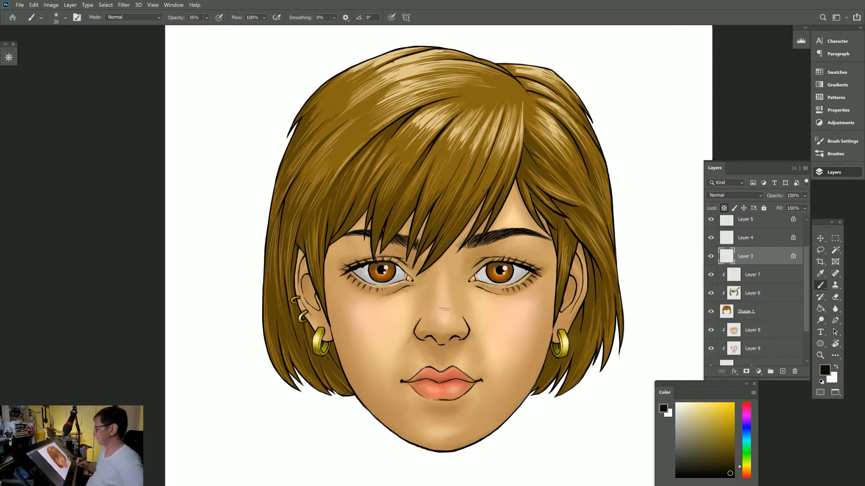
- Paint pale cream highlights around the chin, lower lip and cheek edge at 35% opacity, reducing the brush to size 15
key("F7")
left_click(685, 403)
left_click_drag(373, 428, 410, 399)
left_click_drag(464, 412, 475, 402)
key("bracketleft")
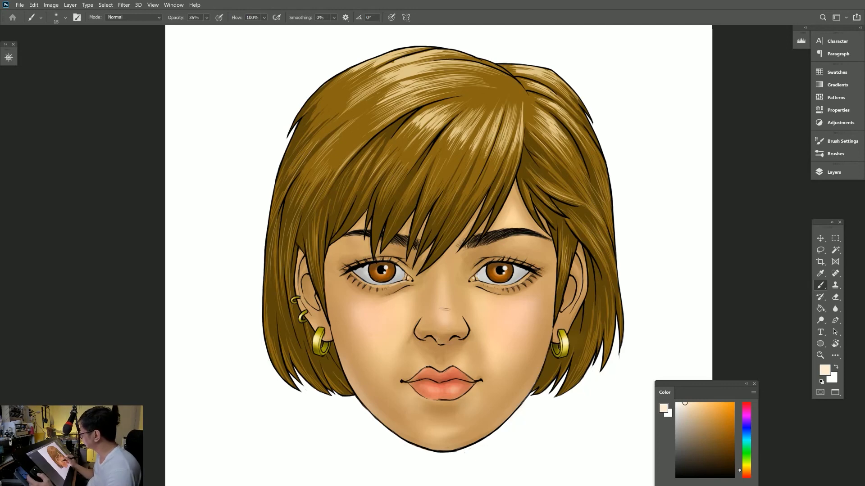
left_click_drag(409, 393, 417, 389)
left_click_drag(333, 318, 339, 360)
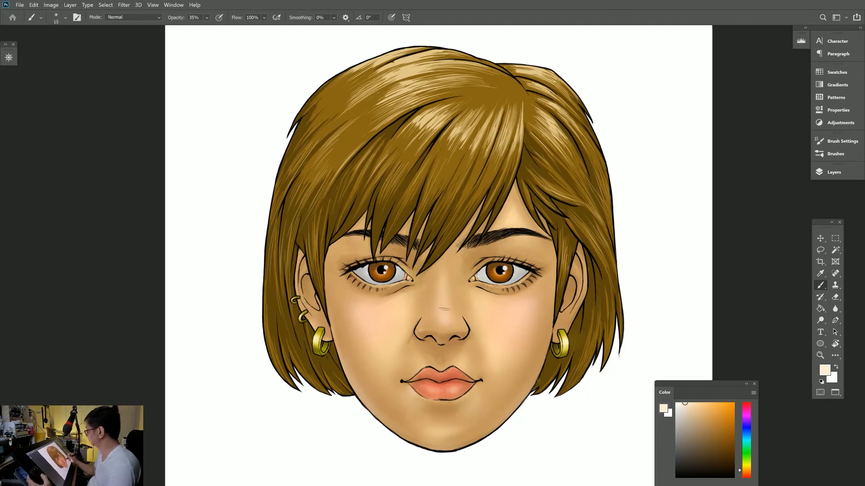
key("F7")
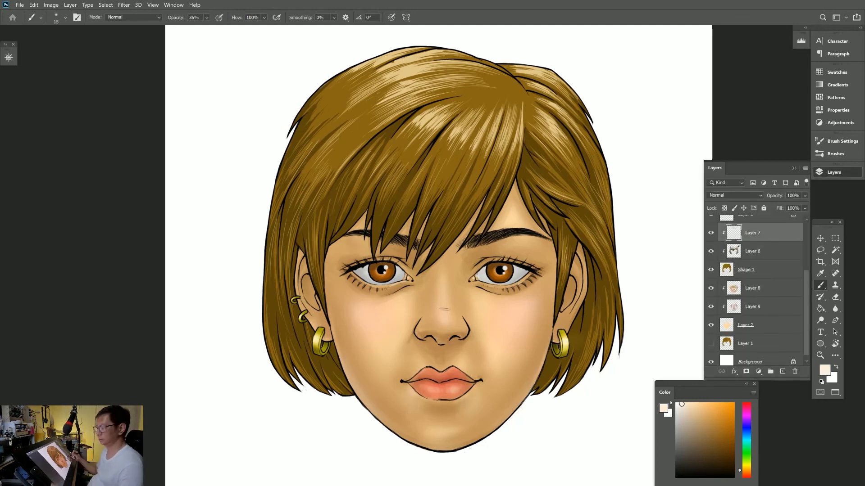
- Enlarge the brush to size 125 and sample the tan skin tone between the eyes for Layer 7
key("bracketright")
key("bracketright")
key("bracketright")
key("bracketright")
key("bracketright")
key("bracketright")
key("bracketright")
key("bracketright")
key("bracketright")
key("bracketright")
key("bracketright")
key("bracketright")
key("bracketright")
left_click(445, 258, "alt")
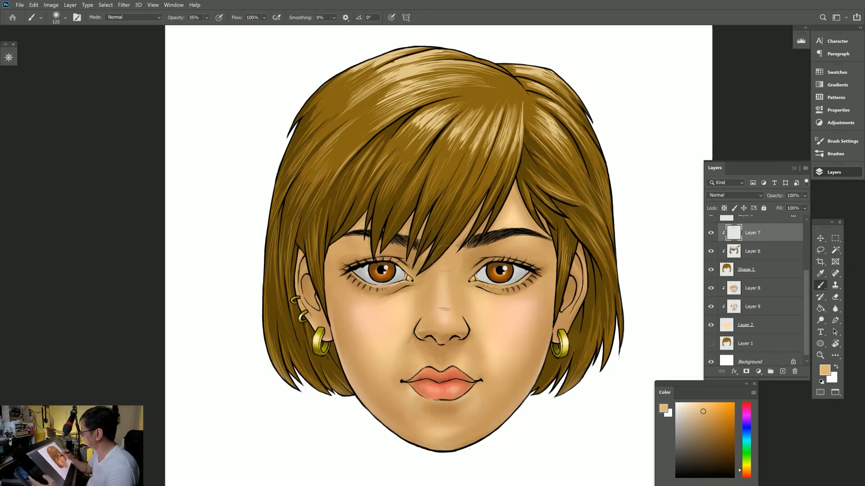